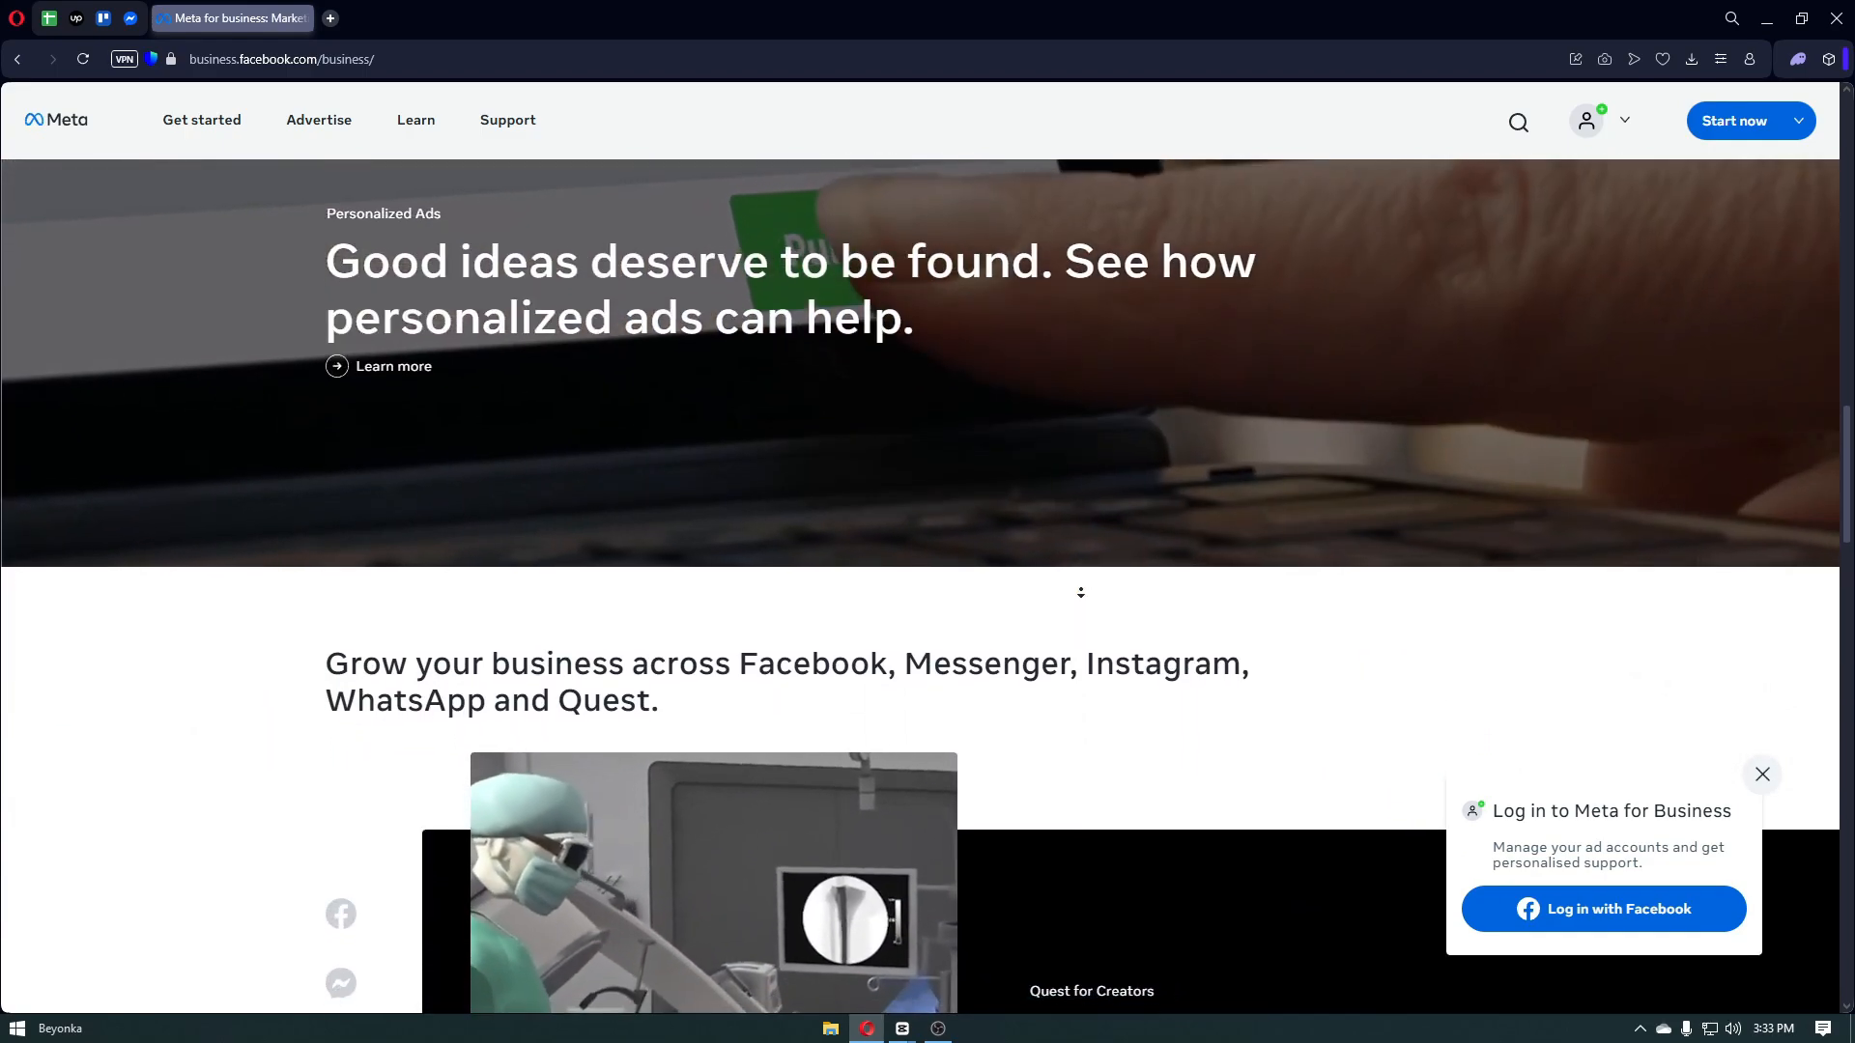
- Look through the Meta for Business landing page, from the personalized ads section down to help and support
{"action": "middle_click", "coordinate": [1082, 592]}
{"action": "scroll", "coordinate": [1087, 604], "scroll_direction": "down", "scroll_amount": 3}
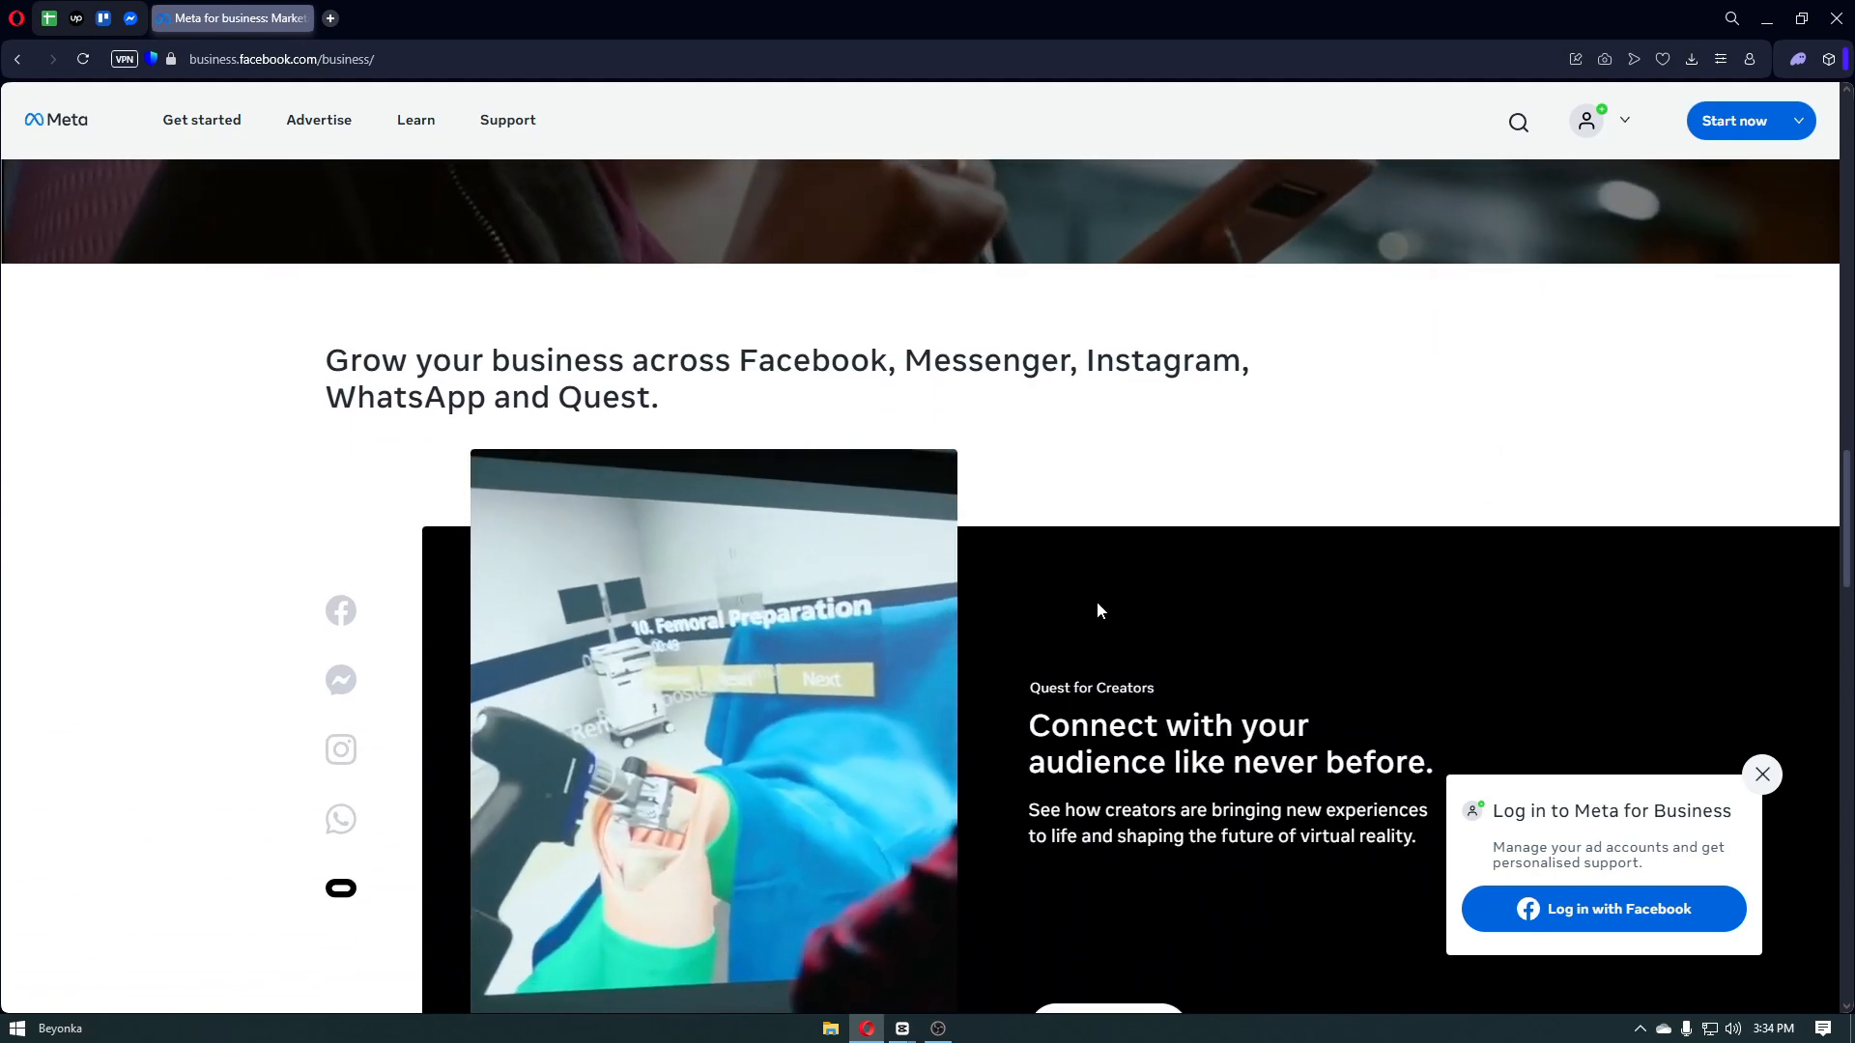
{"action": "scroll", "coordinate": [1097, 610], "scroll_direction": "down", "scroll_amount": 1}
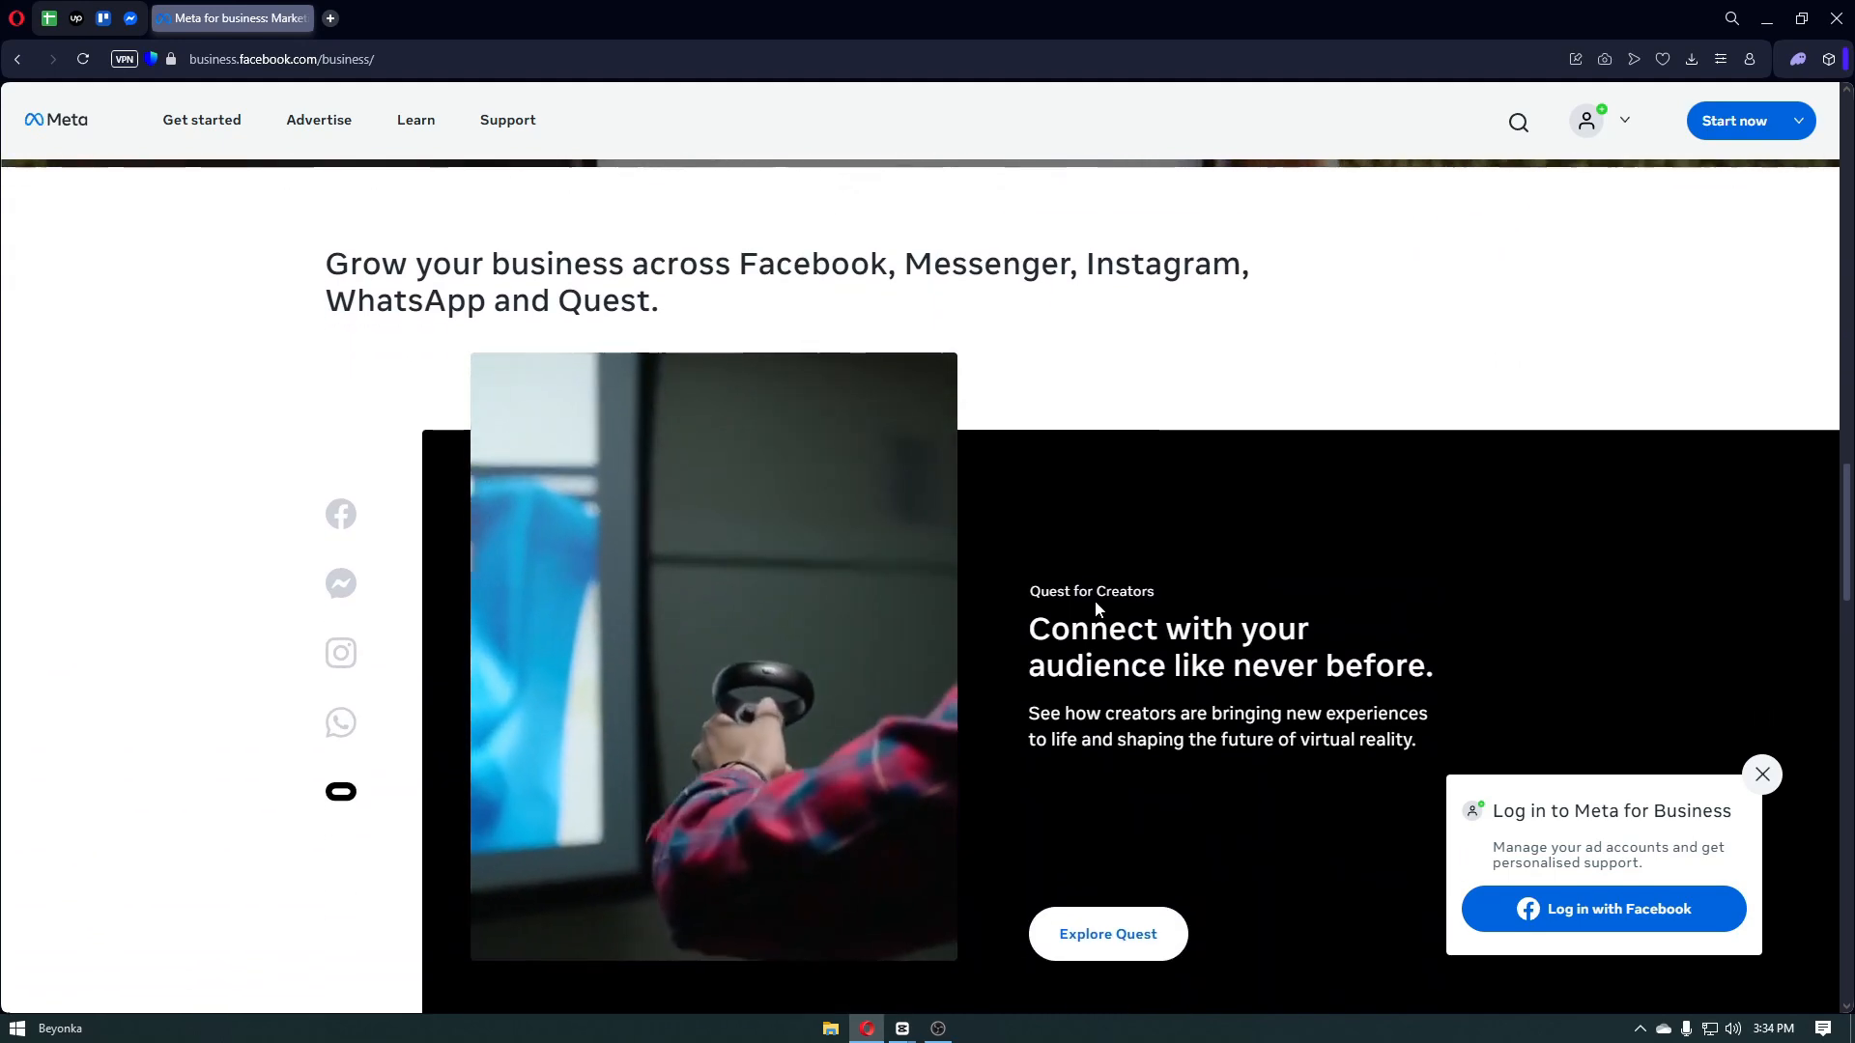
{"action": "scroll", "coordinate": [1096, 607], "scroll_direction": "down", "scroll_amount": 1}
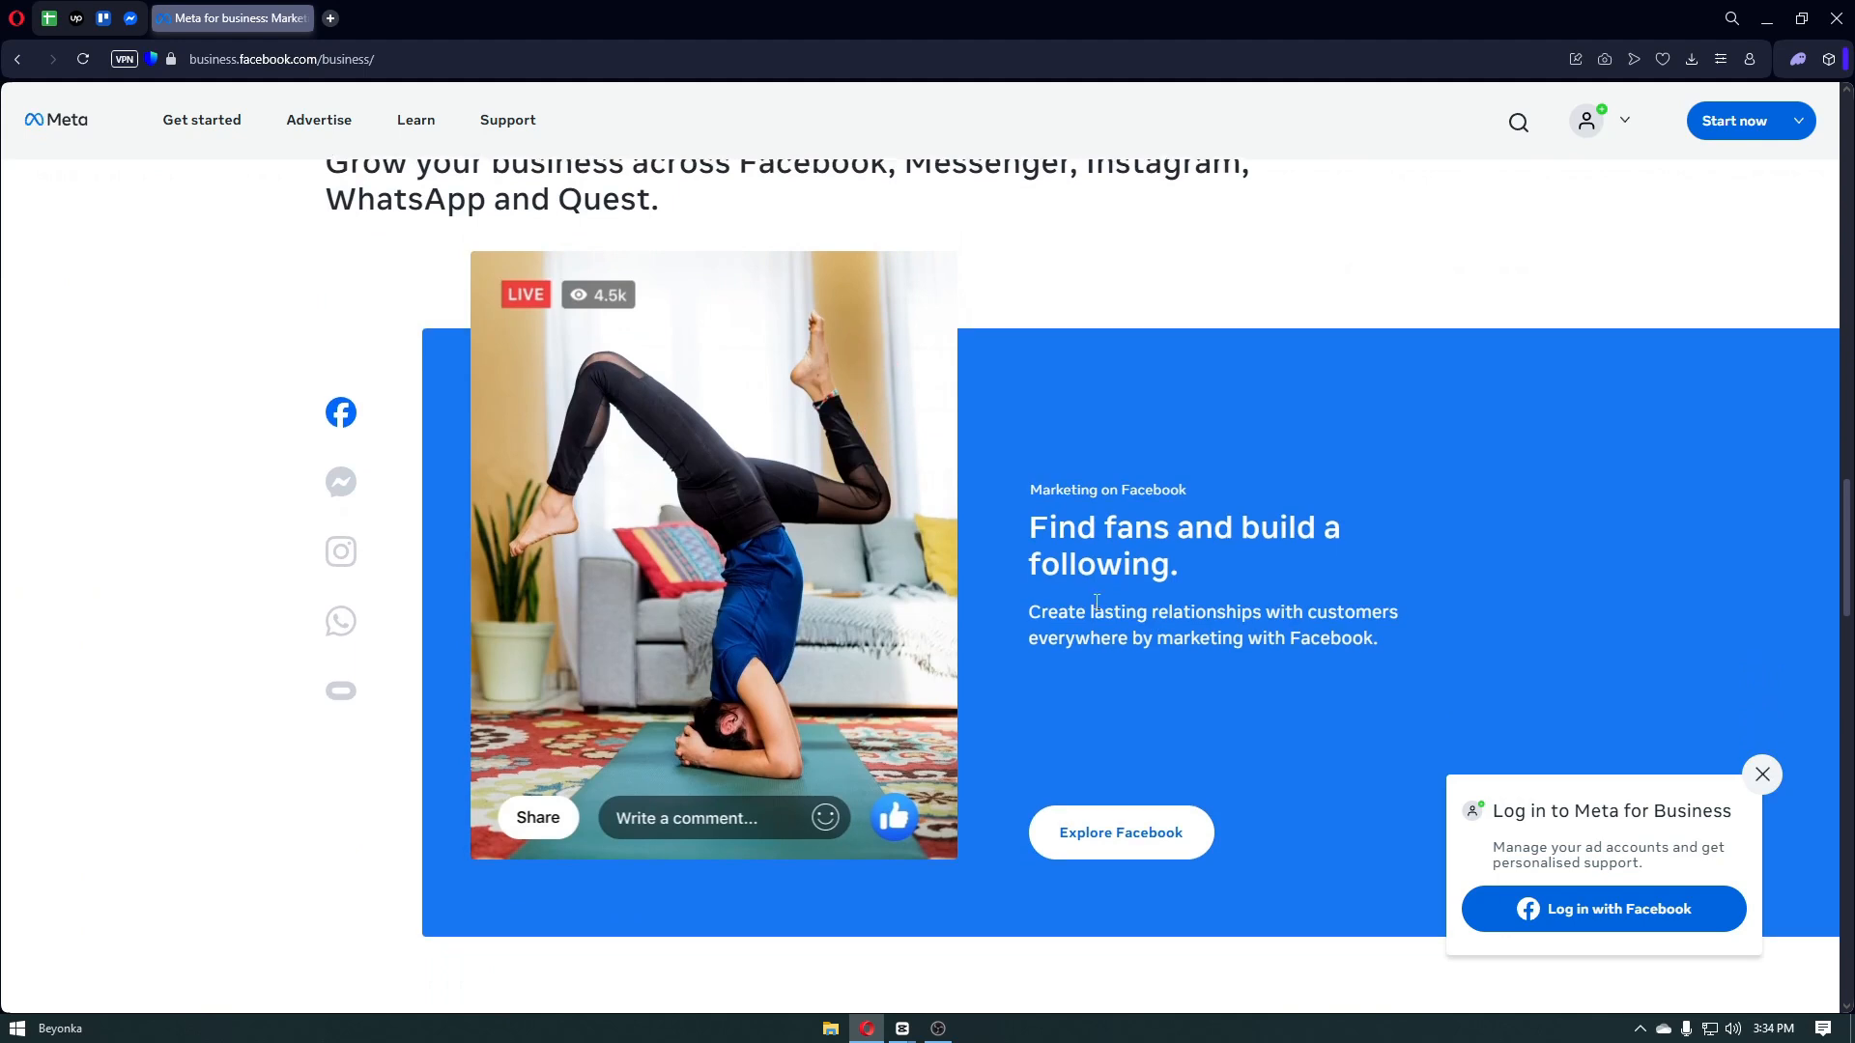
{"action": "scroll", "coordinate": [1096, 608], "scroll_direction": "down", "scroll_amount": 1}
{"action": "scroll", "coordinate": [1098, 609], "scroll_direction": "down", "scroll_amount": 1}
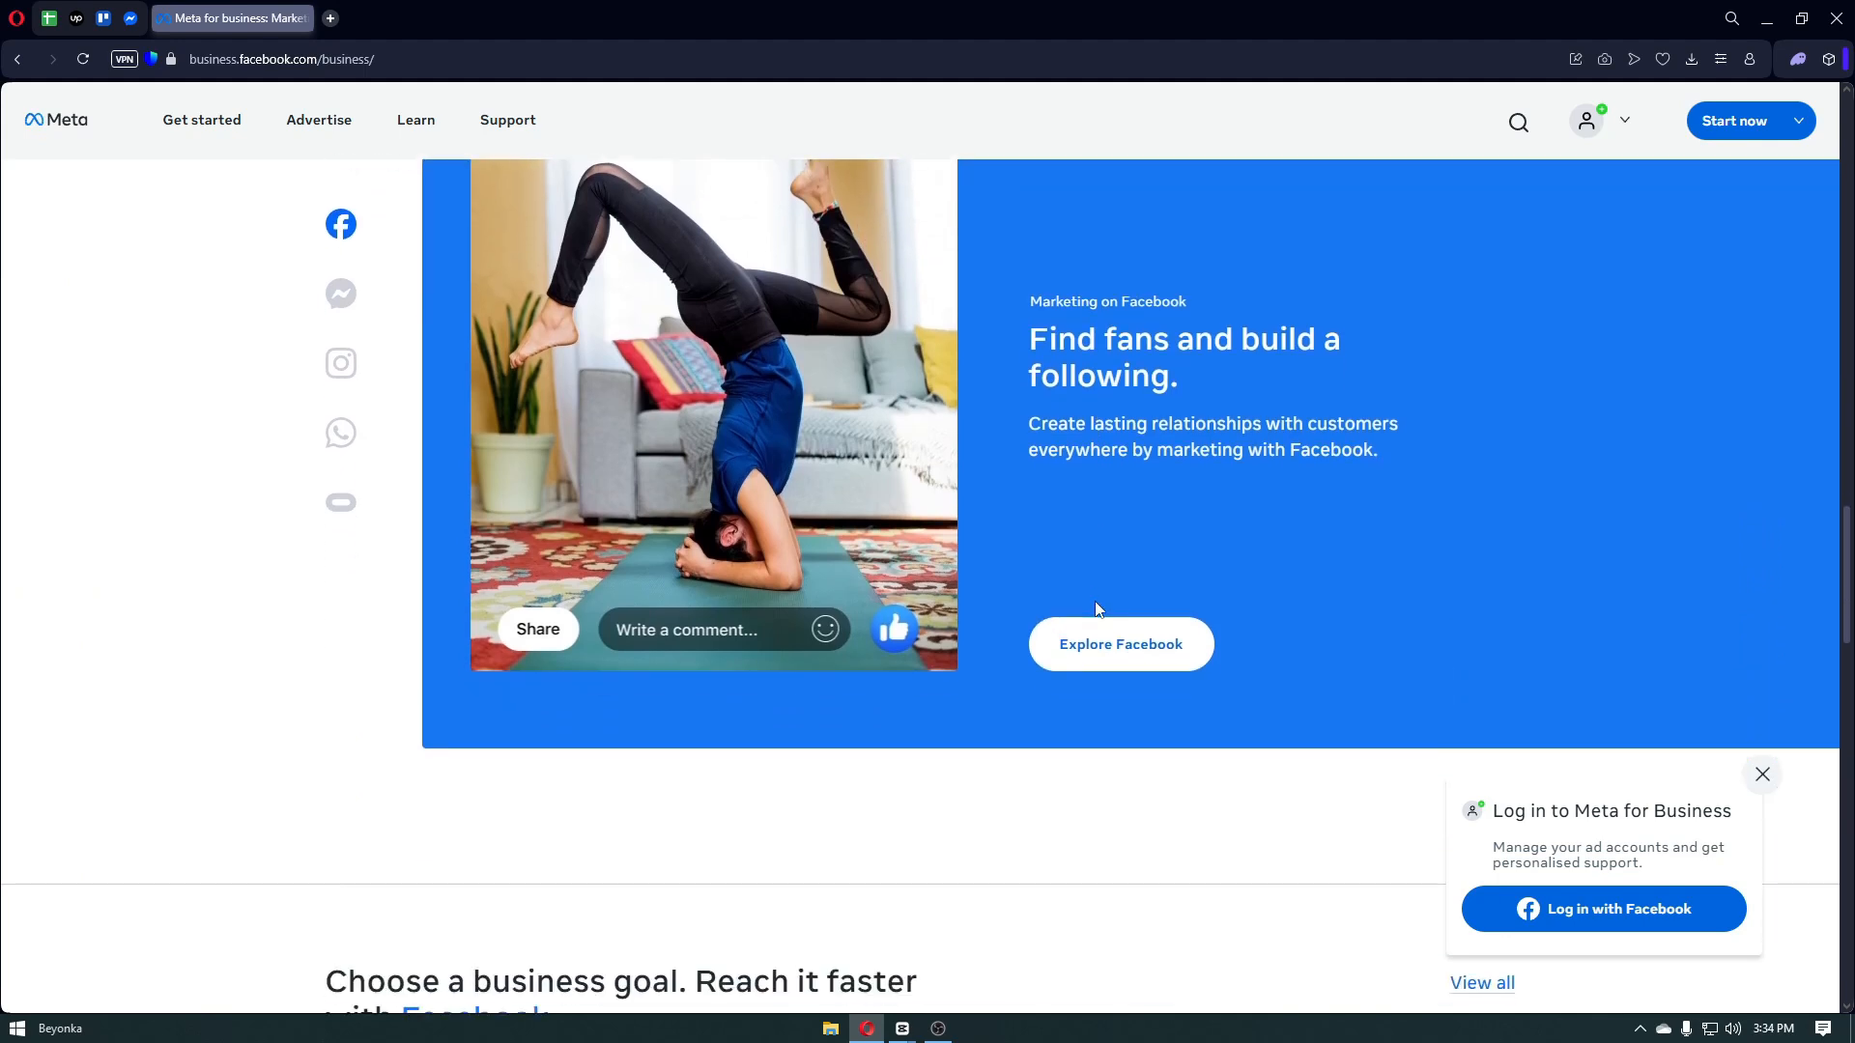
{"action": "scroll", "coordinate": [1098, 610], "scroll_direction": "down", "scroll_amount": 1}
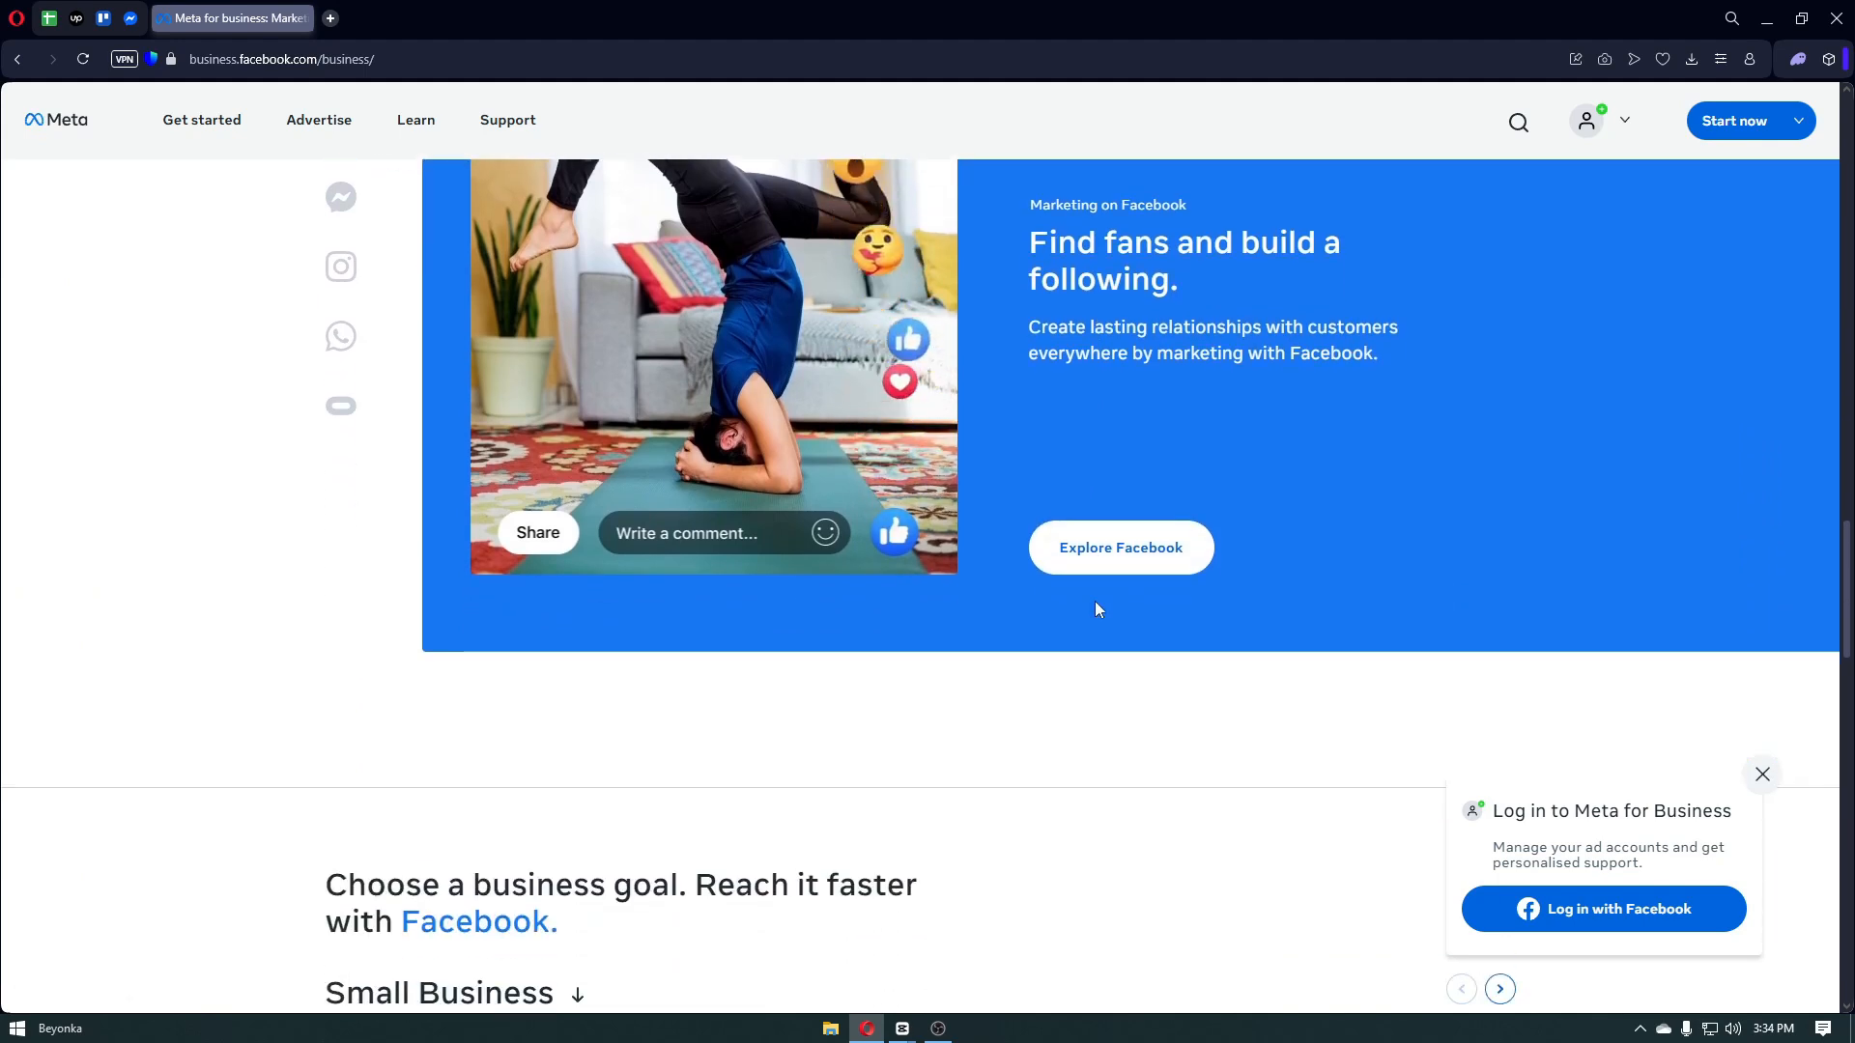
{"action": "scroll", "coordinate": [1098, 608], "scroll_direction": "down", "scroll_amount": 1}
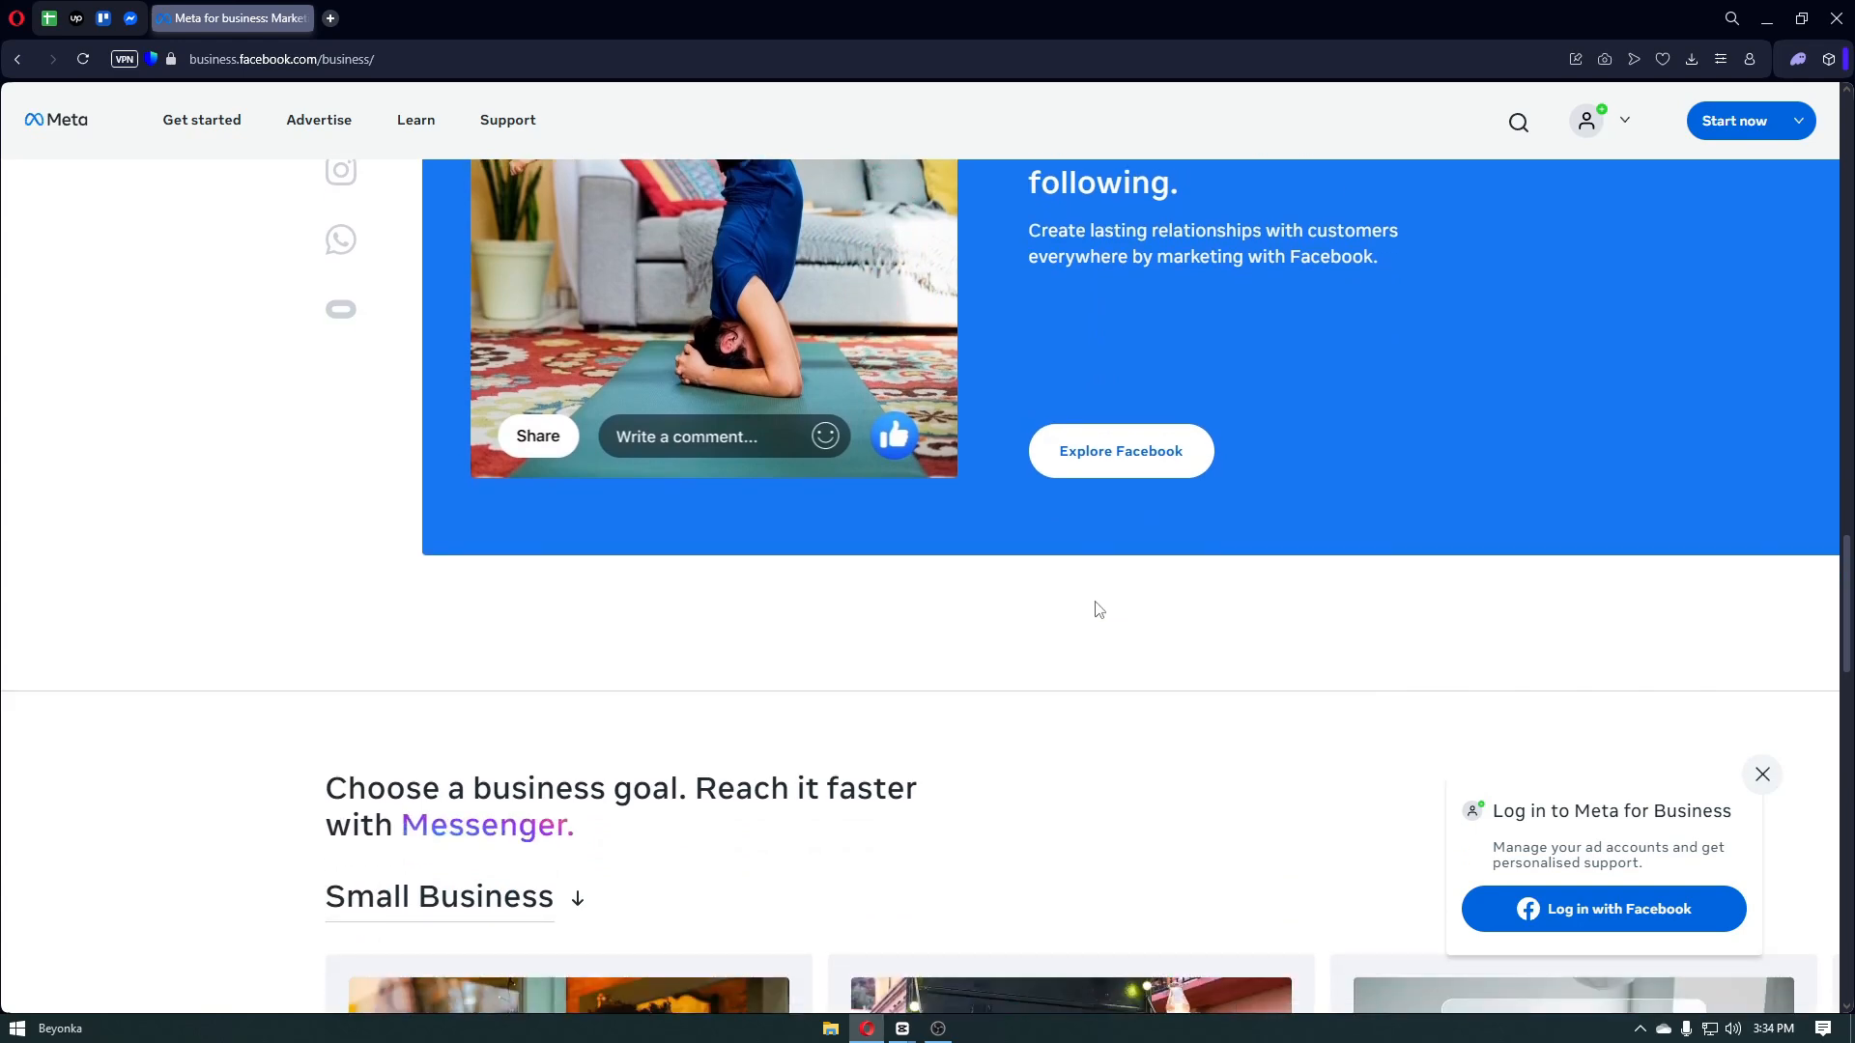
{"action": "scroll", "coordinate": [1099, 609], "scroll_direction": "down", "scroll_amount": 1}
{"action": "scroll", "coordinate": [1098, 609], "scroll_direction": "down", "scroll_amount": 1}
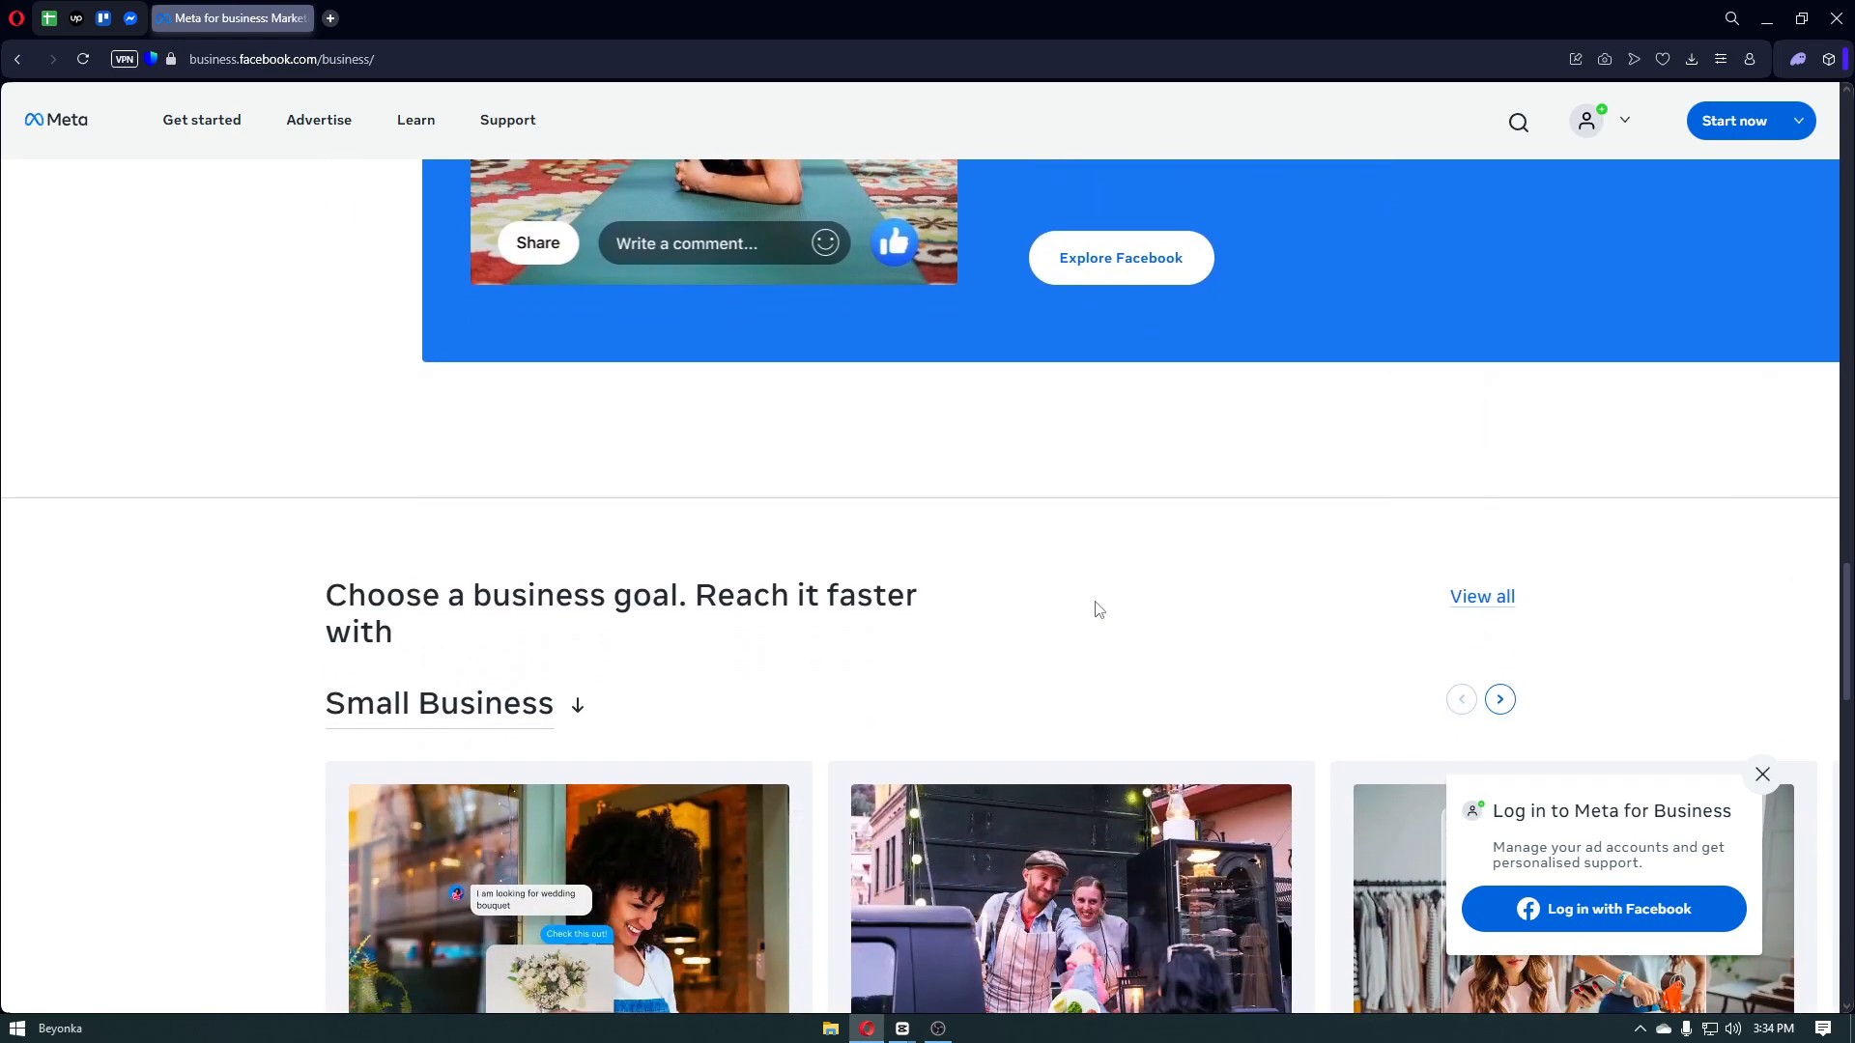
{"action": "scroll", "coordinate": [1099, 608], "scroll_direction": "down", "scroll_amount": 1}
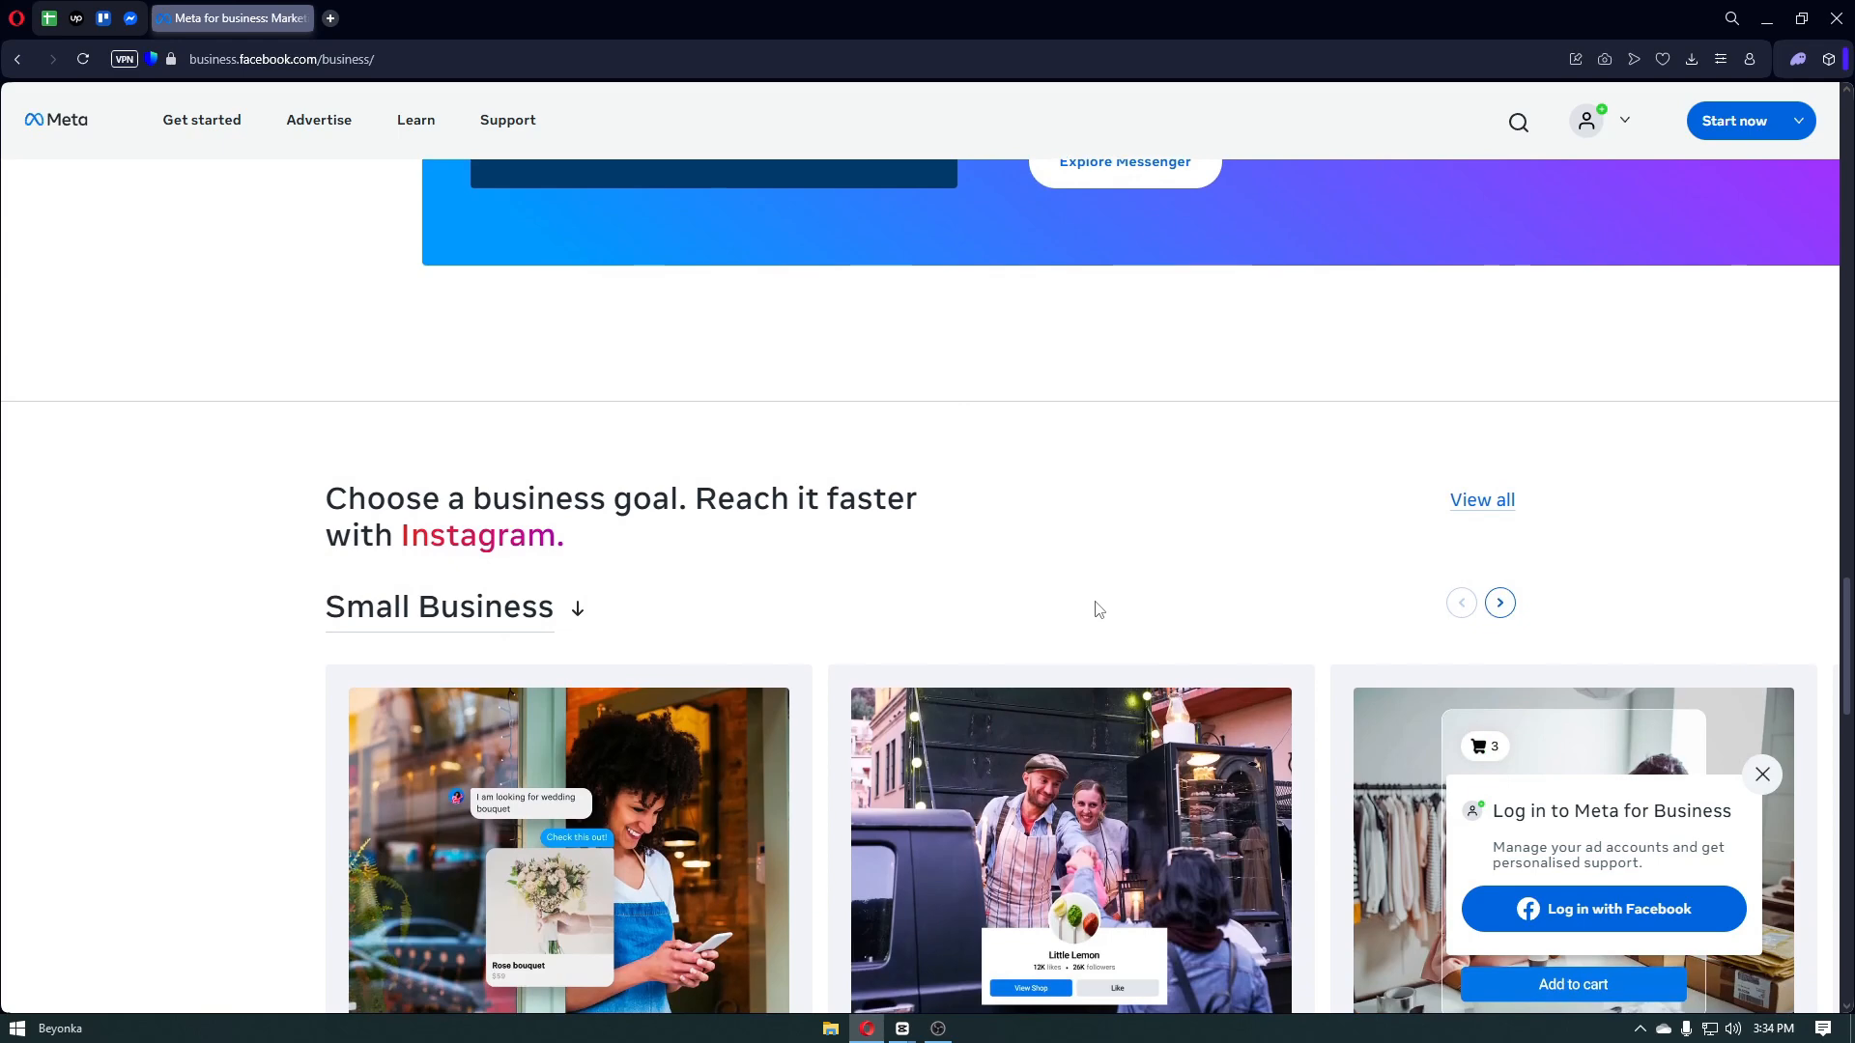
{"action": "scroll", "coordinate": [1099, 608], "scroll_direction": "down", "scroll_amount": 1}
{"action": "scroll", "coordinate": [1098, 609], "scroll_direction": "down", "scroll_amount": 1}
{"action": "scroll", "coordinate": [1096, 611], "scroll_direction": "down", "scroll_amount": 2}
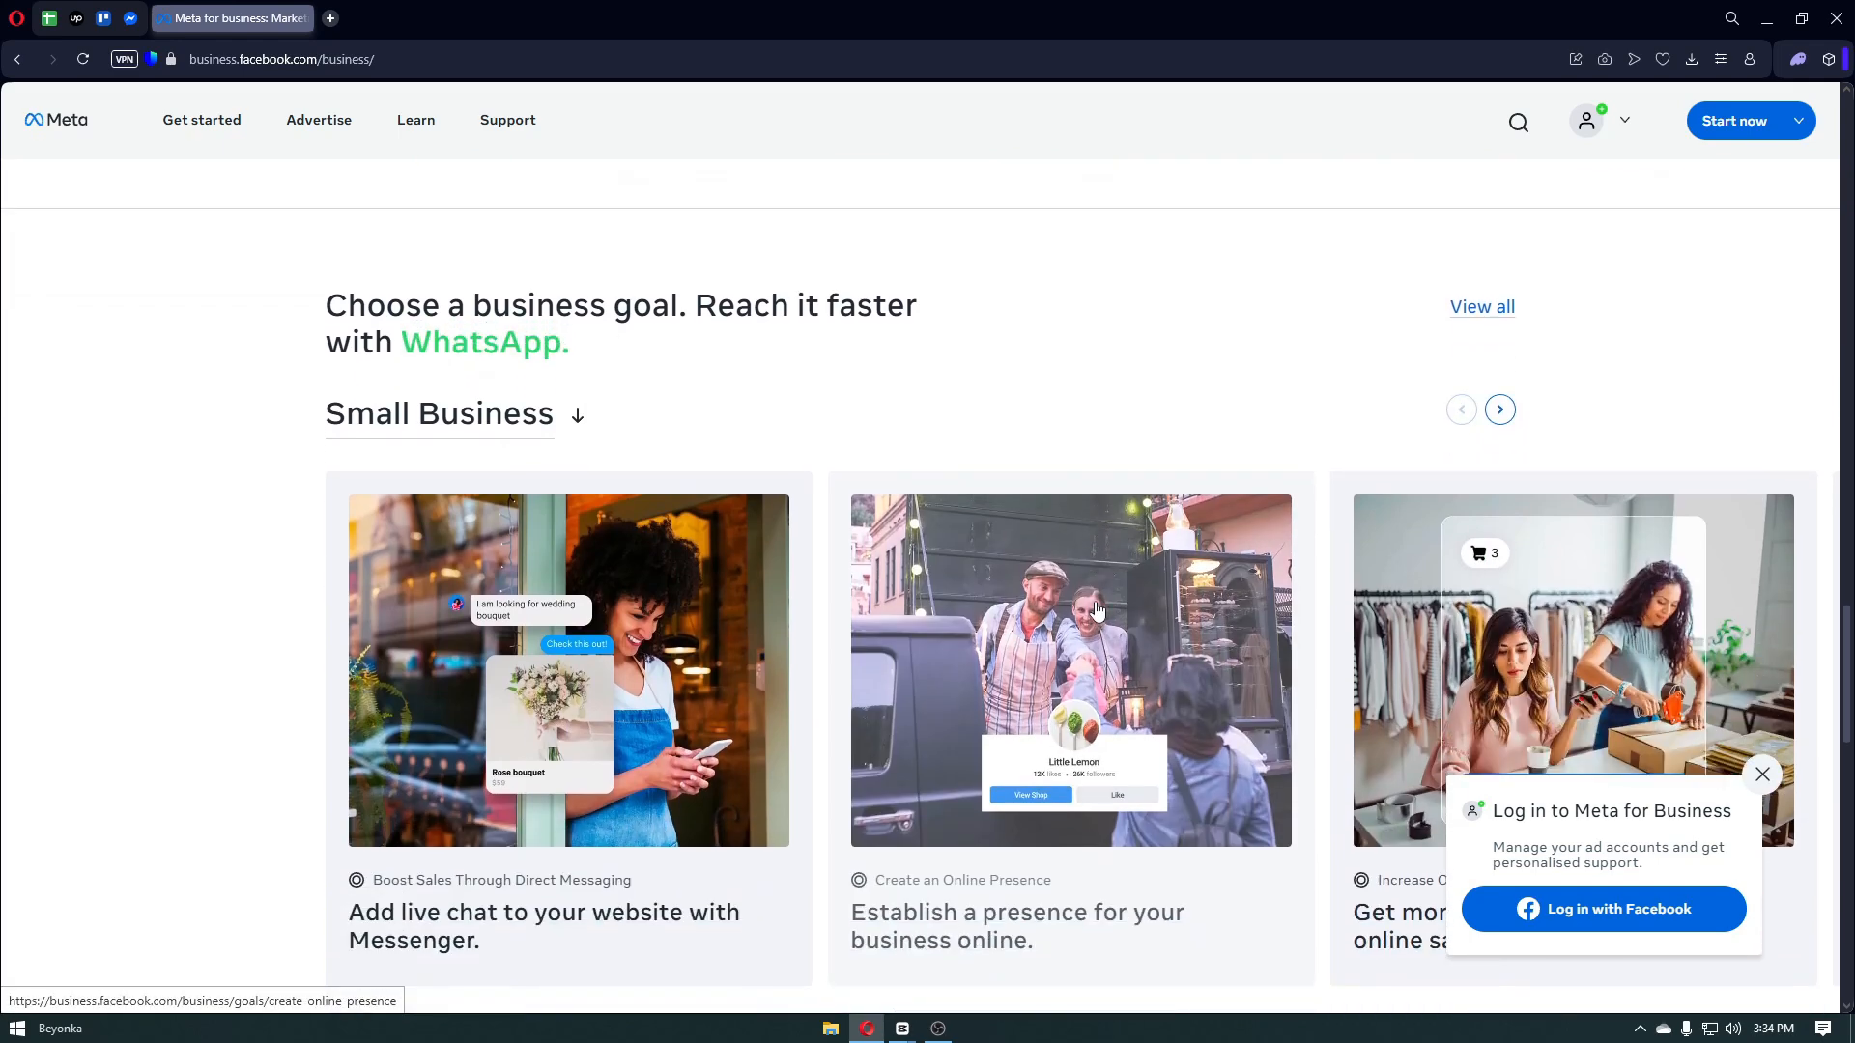
{"action": "scroll", "coordinate": [1098, 609], "scroll_direction": "down", "scroll_amount": 1}
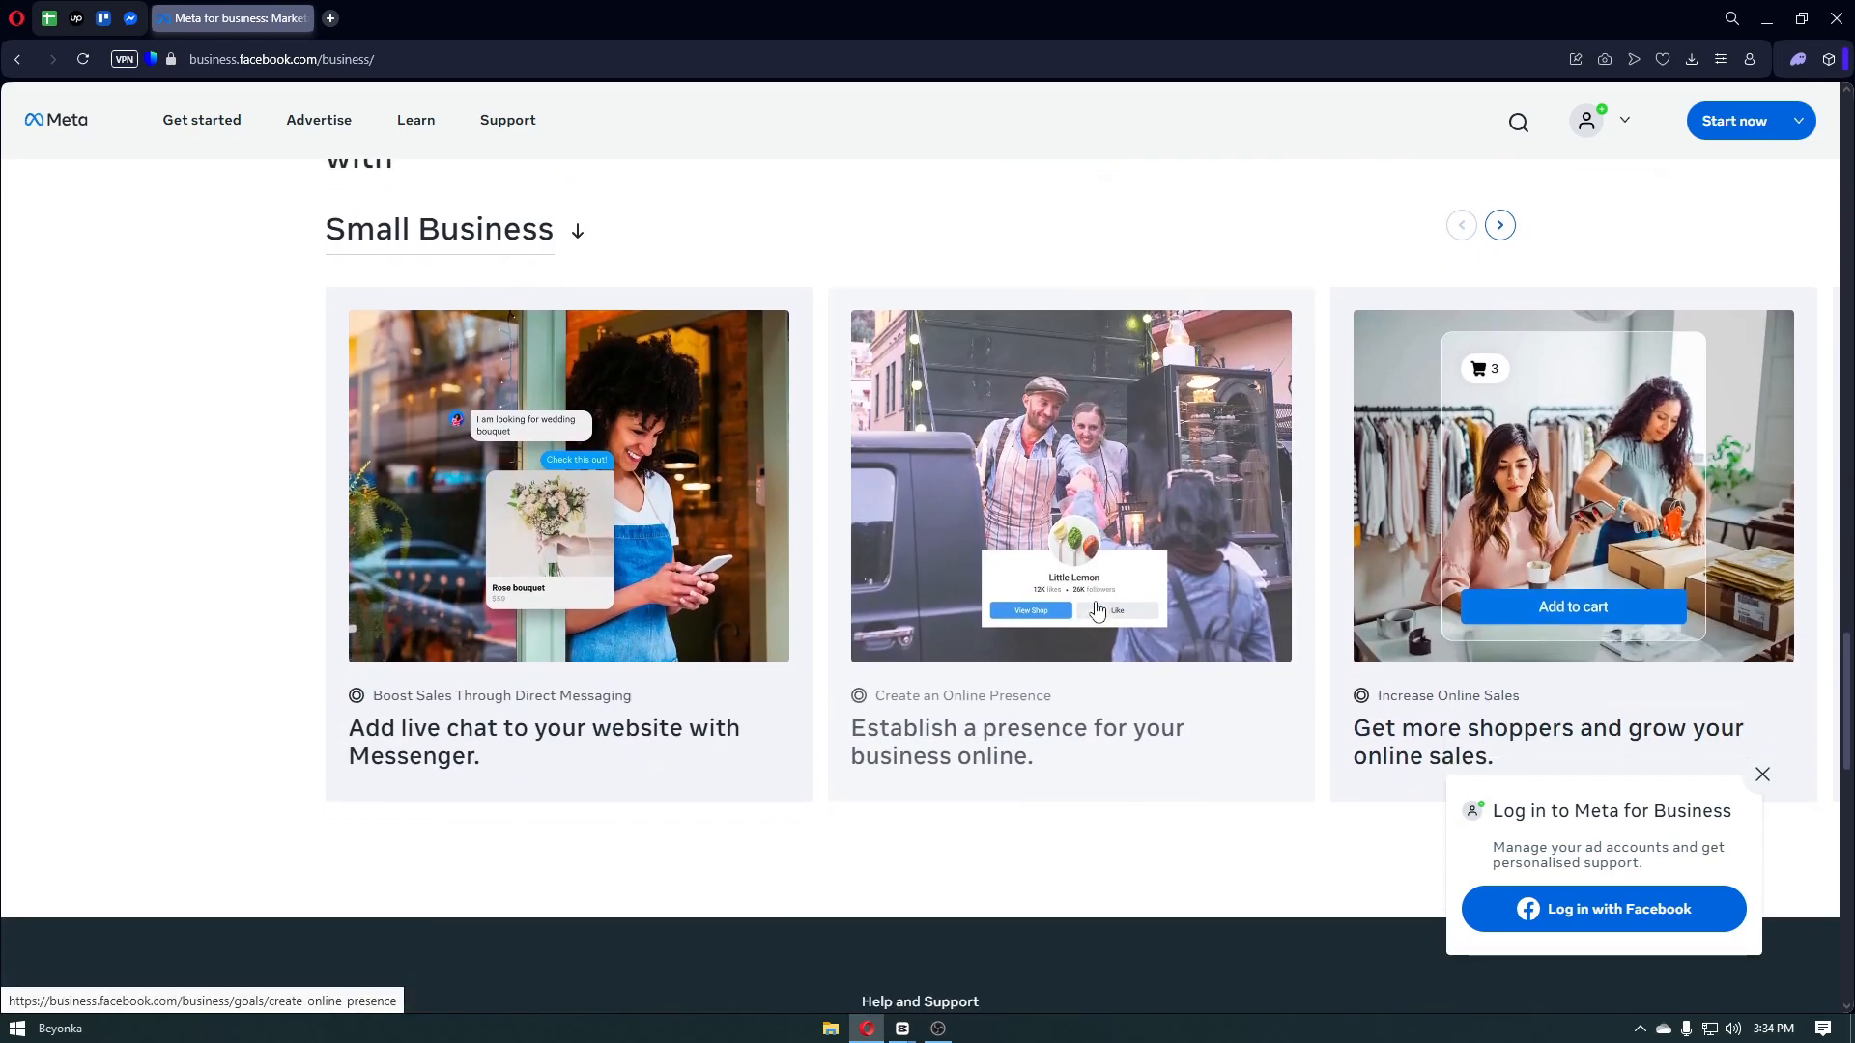
{"action": "scroll", "coordinate": [1099, 609], "scroll_direction": "down", "scroll_amount": 1}
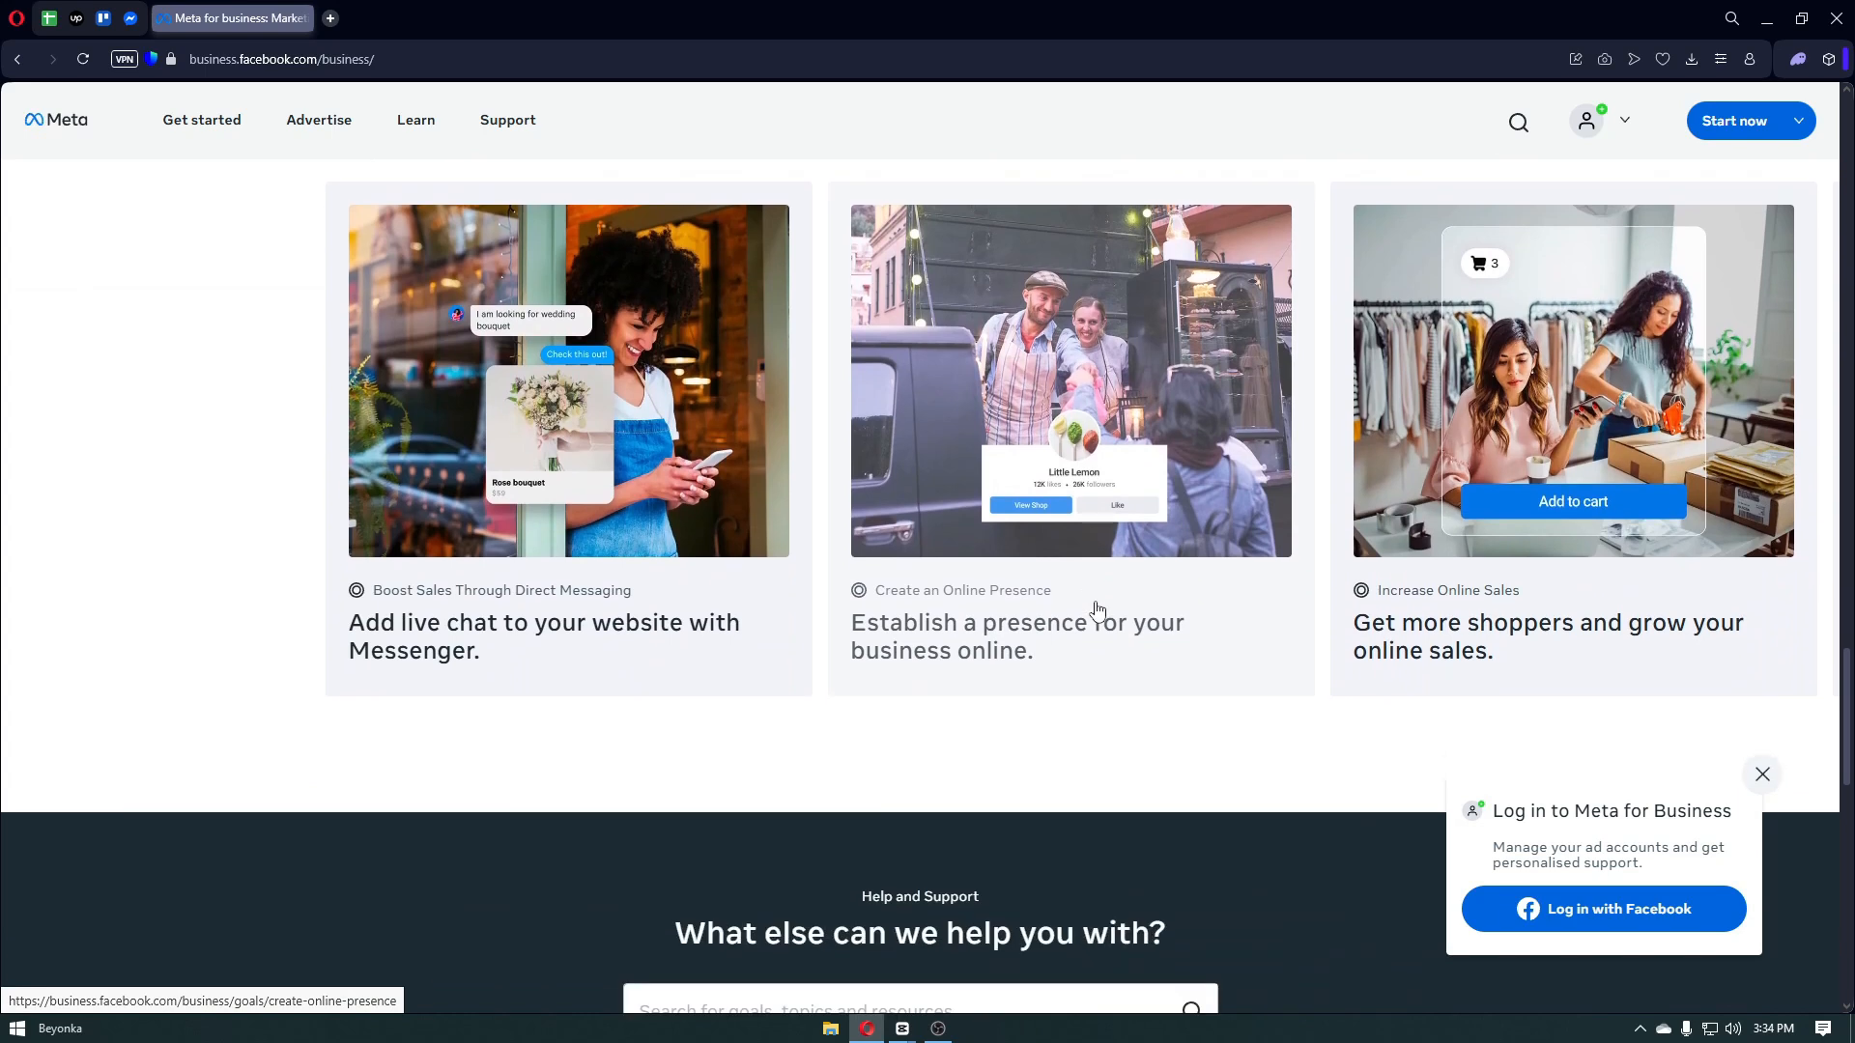
{"action": "scroll", "coordinate": [1098, 609], "scroll_direction": "down", "scroll_amount": 1}
{"action": "scroll", "coordinate": [1098, 609], "scroll_direction": "down", "scroll_amount": 1}
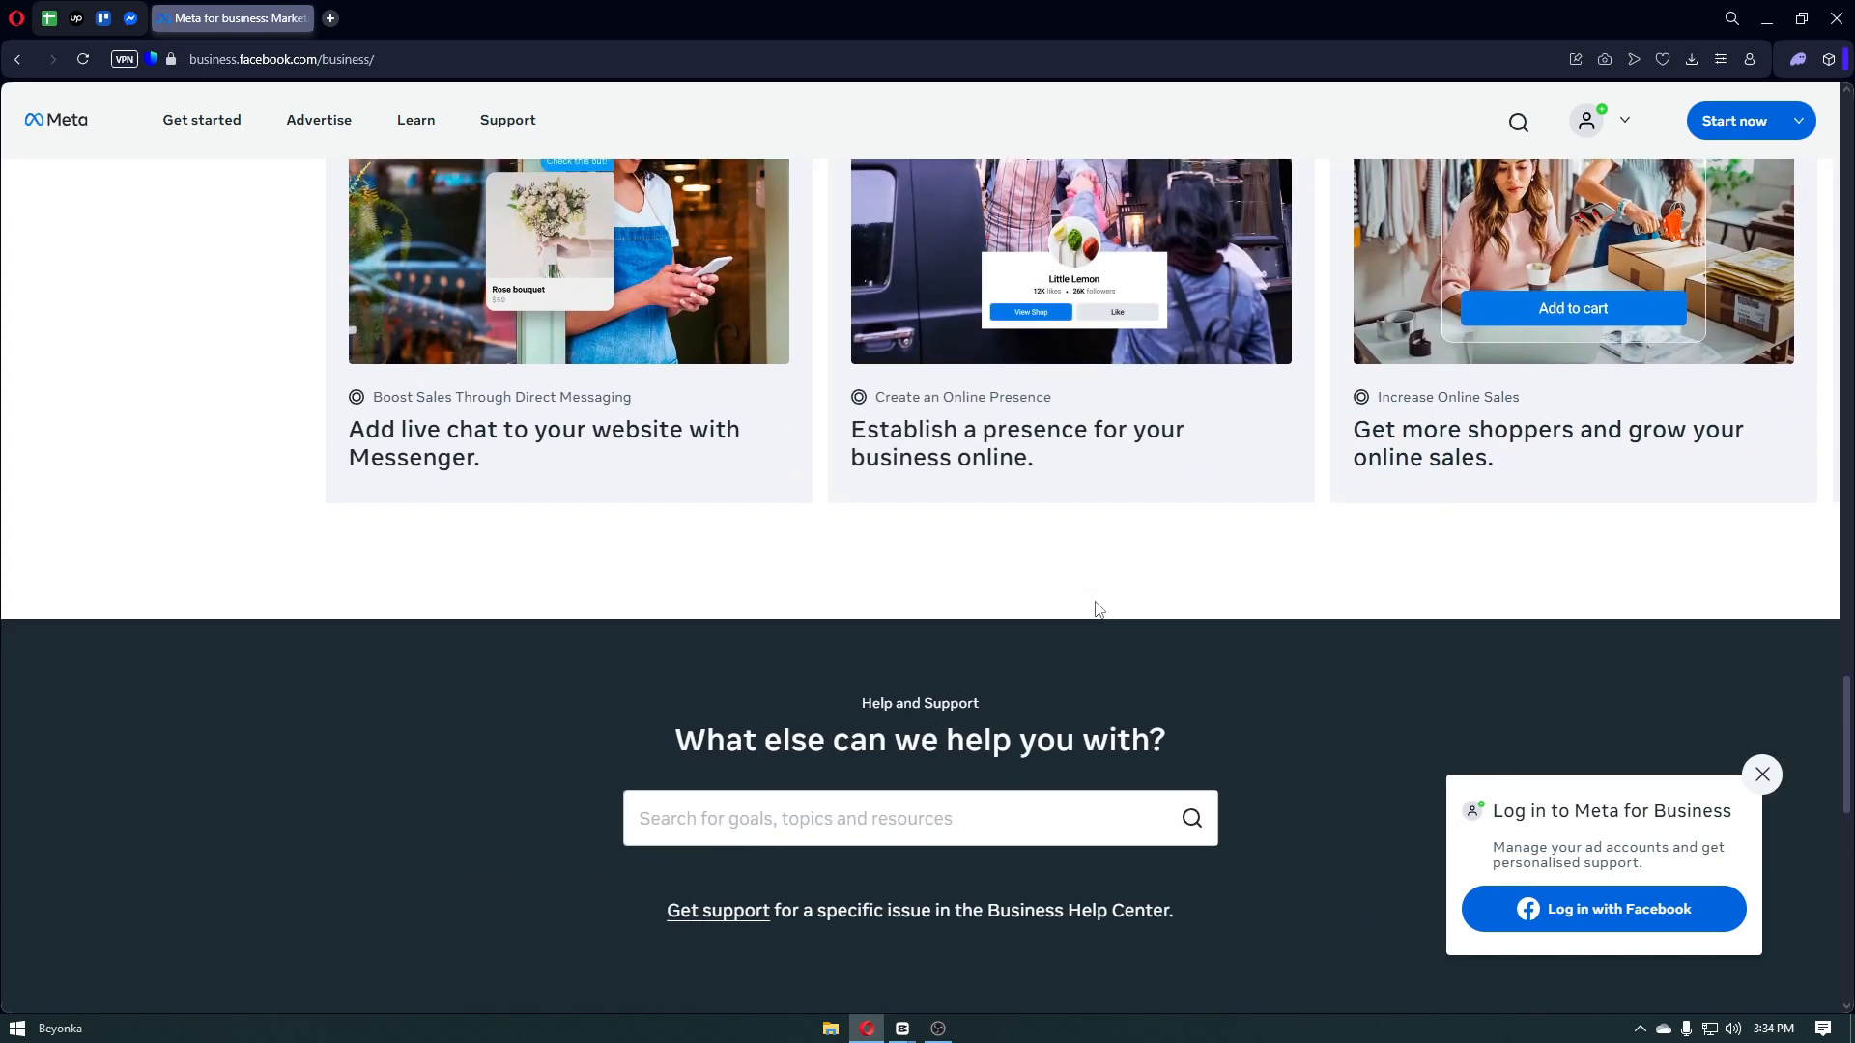
{"action": "scroll", "coordinate": [1099, 609], "scroll_direction": "down", "scroll_amount": 1}
{"action": "scroll", "coordinate": [1096, 610], "scroll_direction": "down", "scroll_amount": 1}
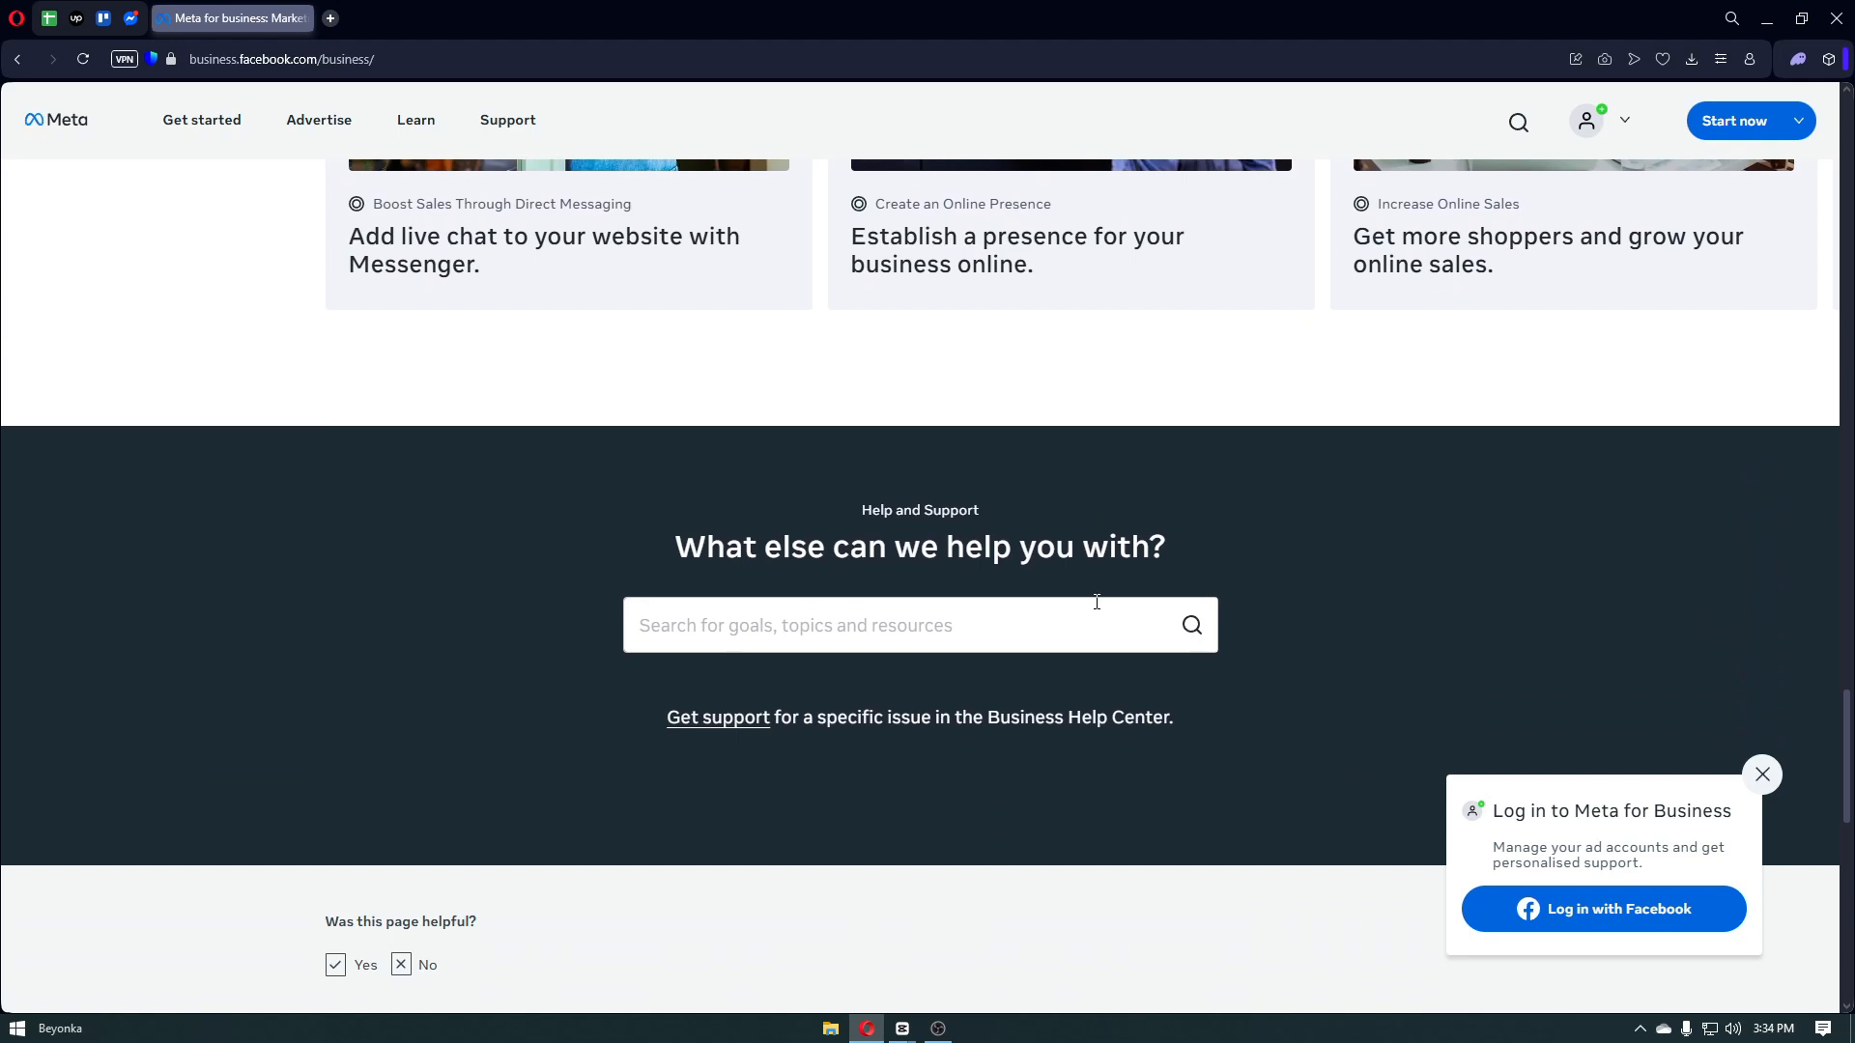
{"action": "scroll", "coordinate": [1096, 604], "scroll_direction": "down", "scroll_amount": 1}
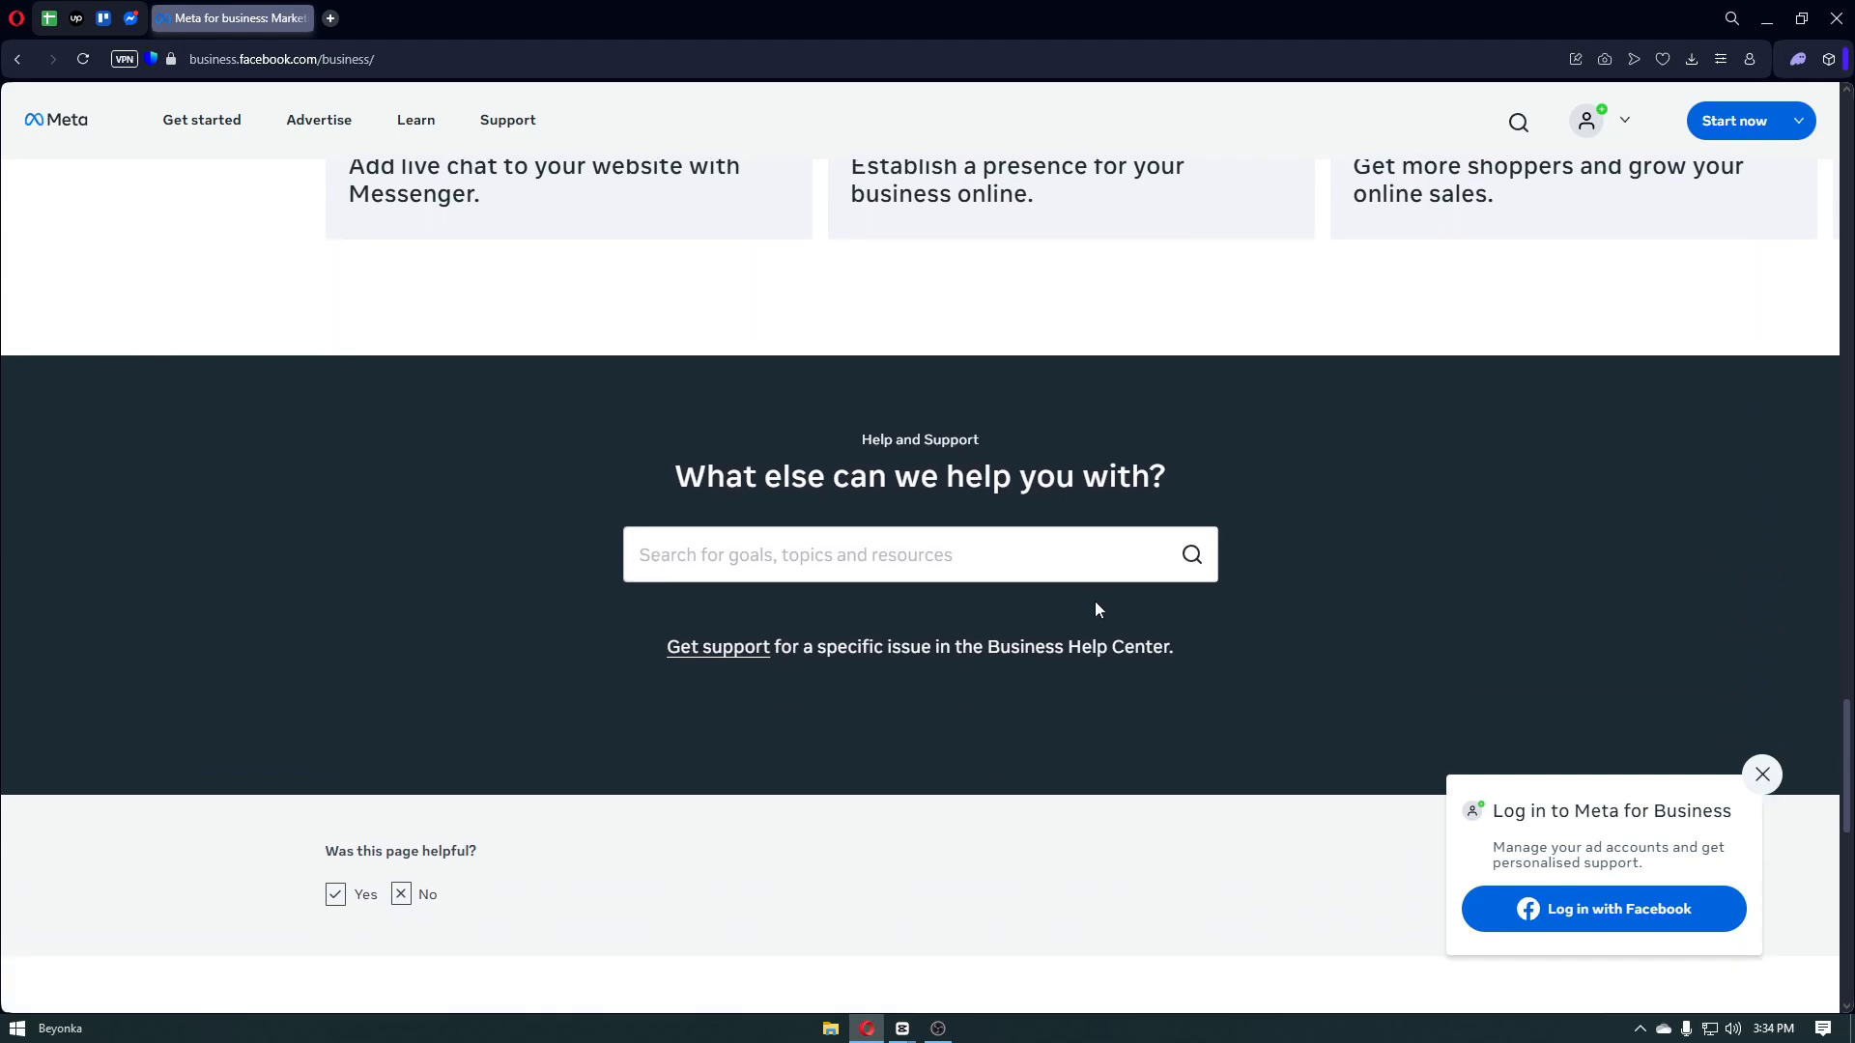
{"action": "scroll", "coordinate": [1096, 604], "scroll_direction": "down", "scroll_amount": 1}
{"action": "scroll", "coordinate": [1098, 610], "scroll_direction": "down", "scroll_amount": 1}
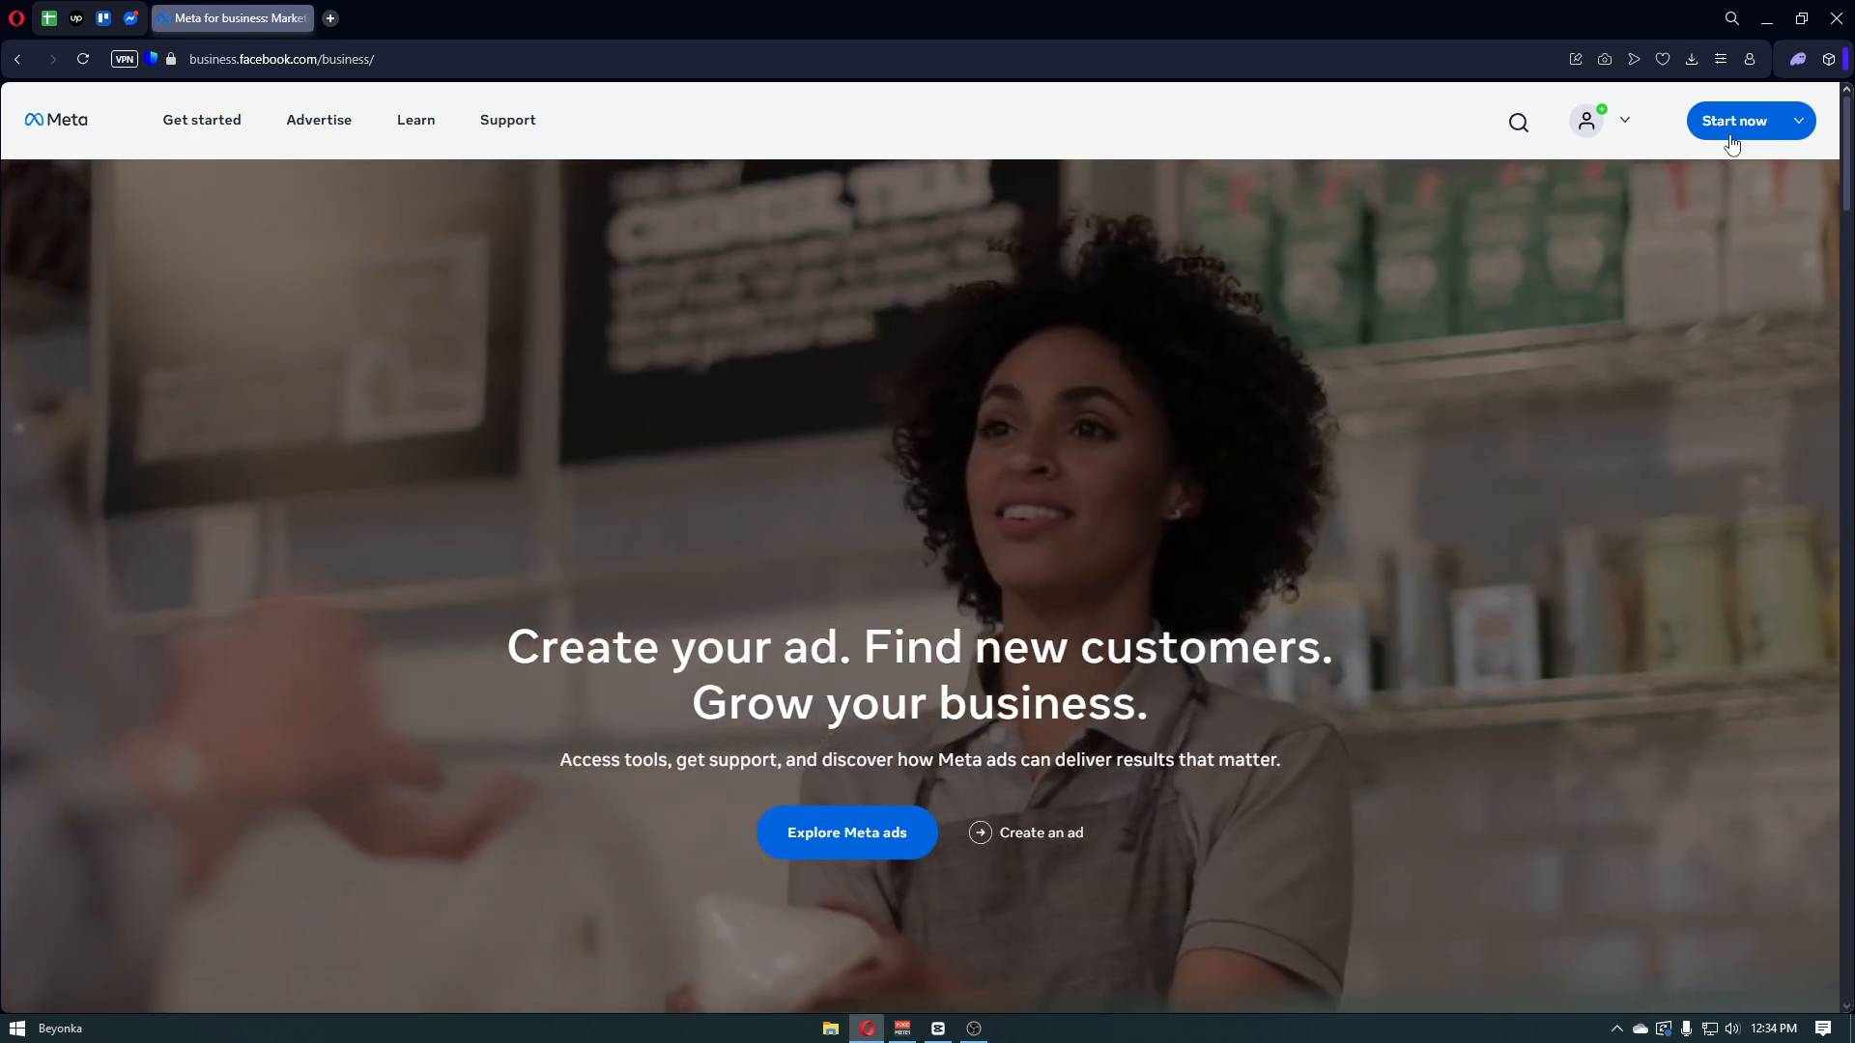
- Open Ads Manager from the Meta for Business page and check which ad accounts the business portfolio has
{"action": "left_click", "coordinate": [1732, 129]}
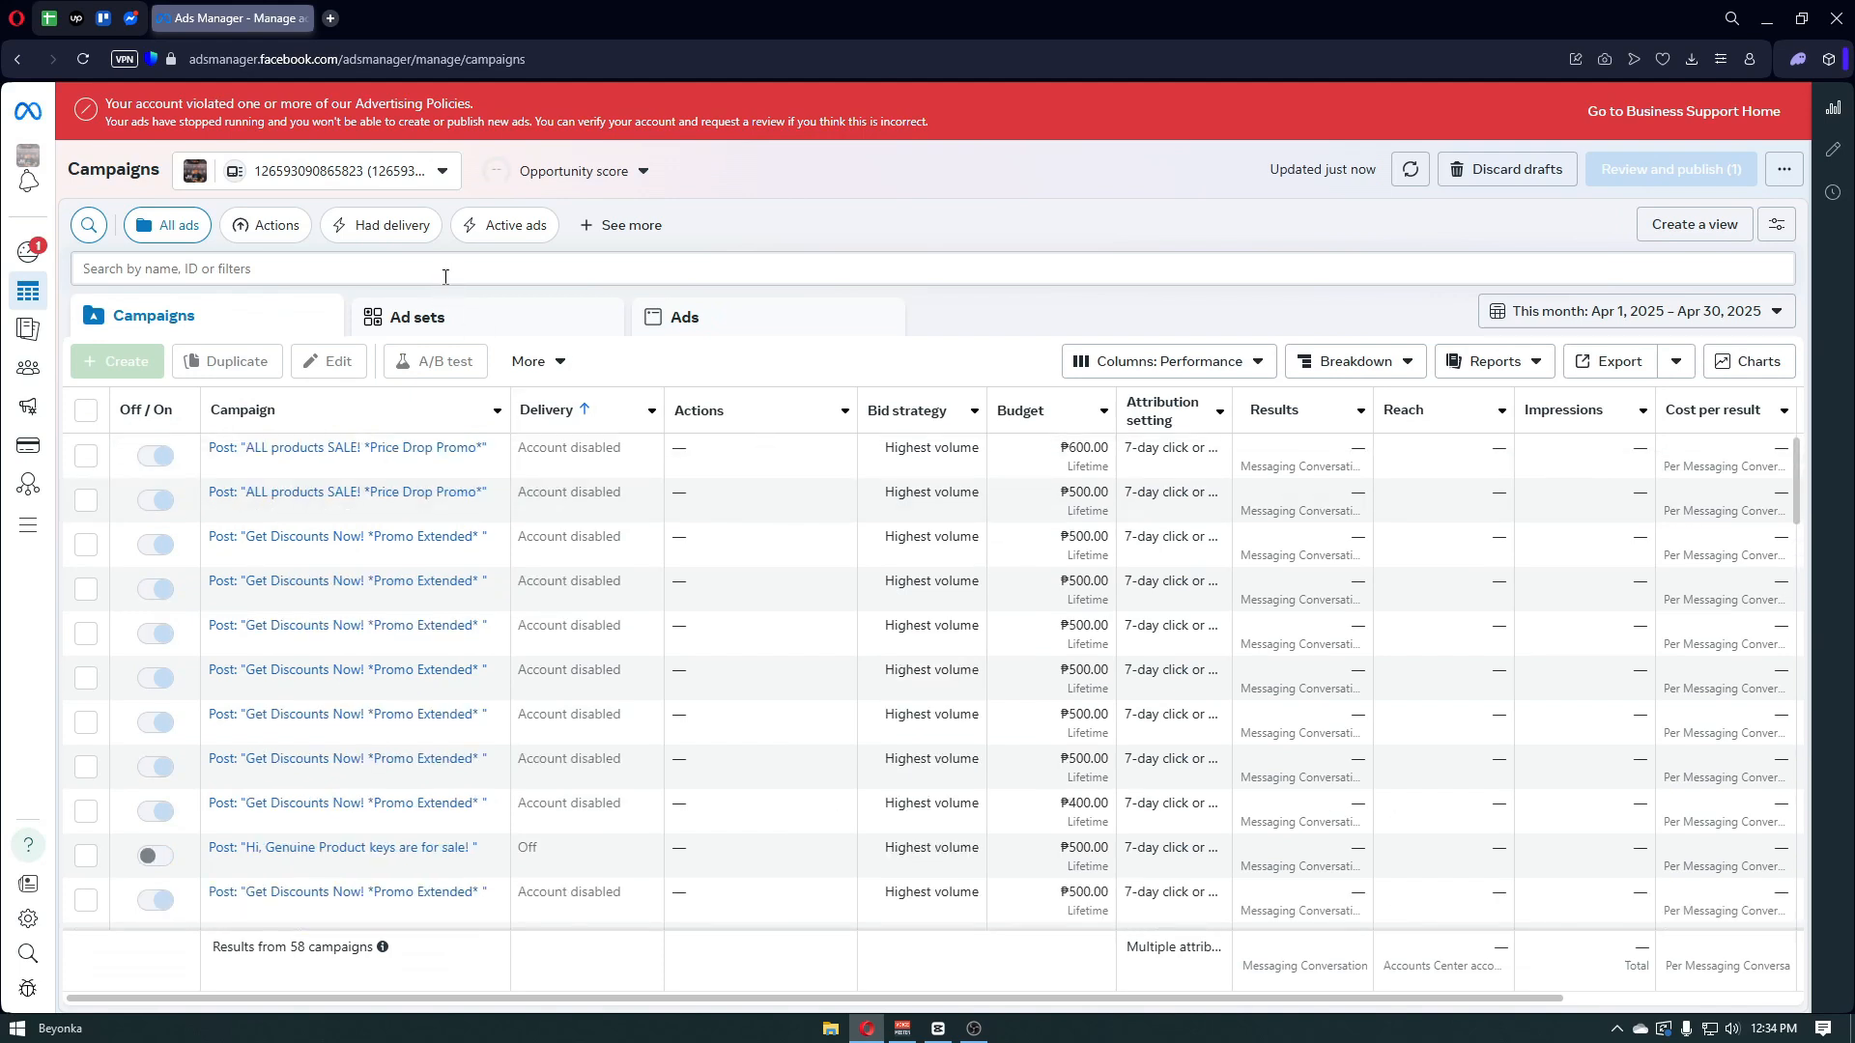
{"action": "left_click", "coordinate": [413, 183]}
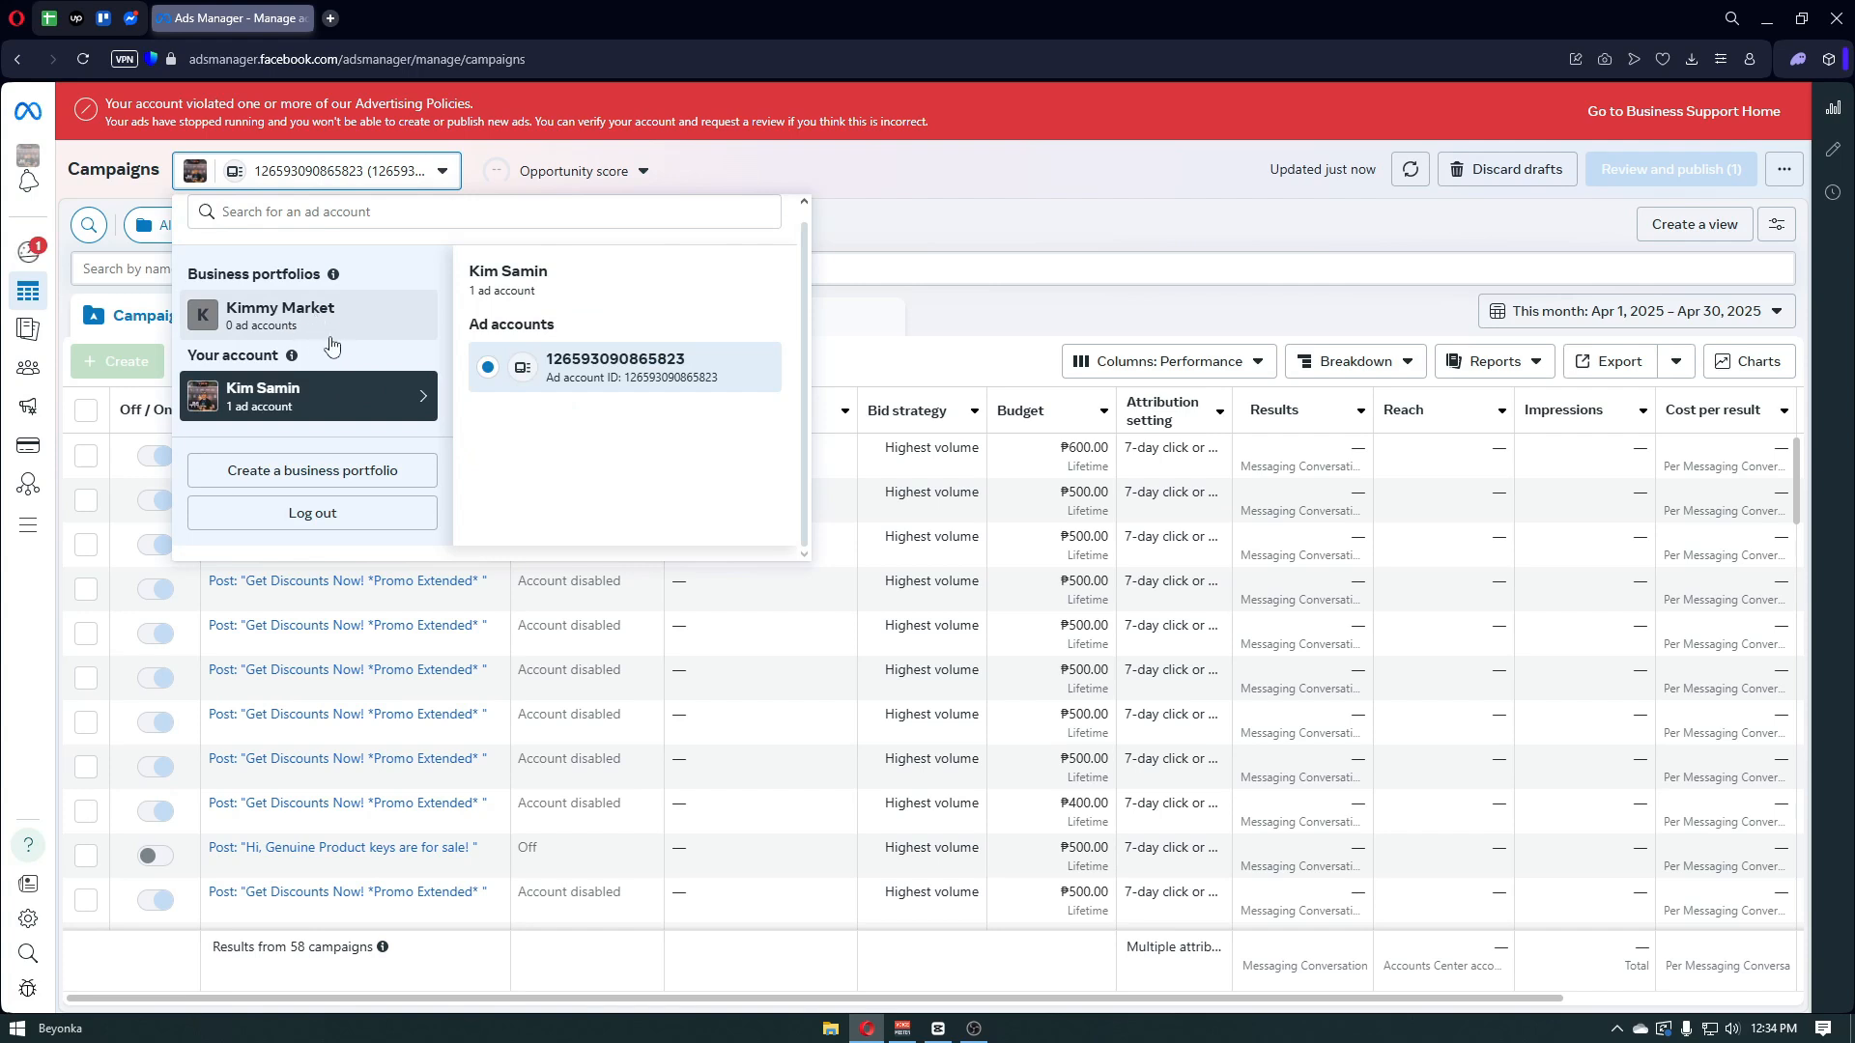
{"action": "left_click", "coordinate": [269, 328]}
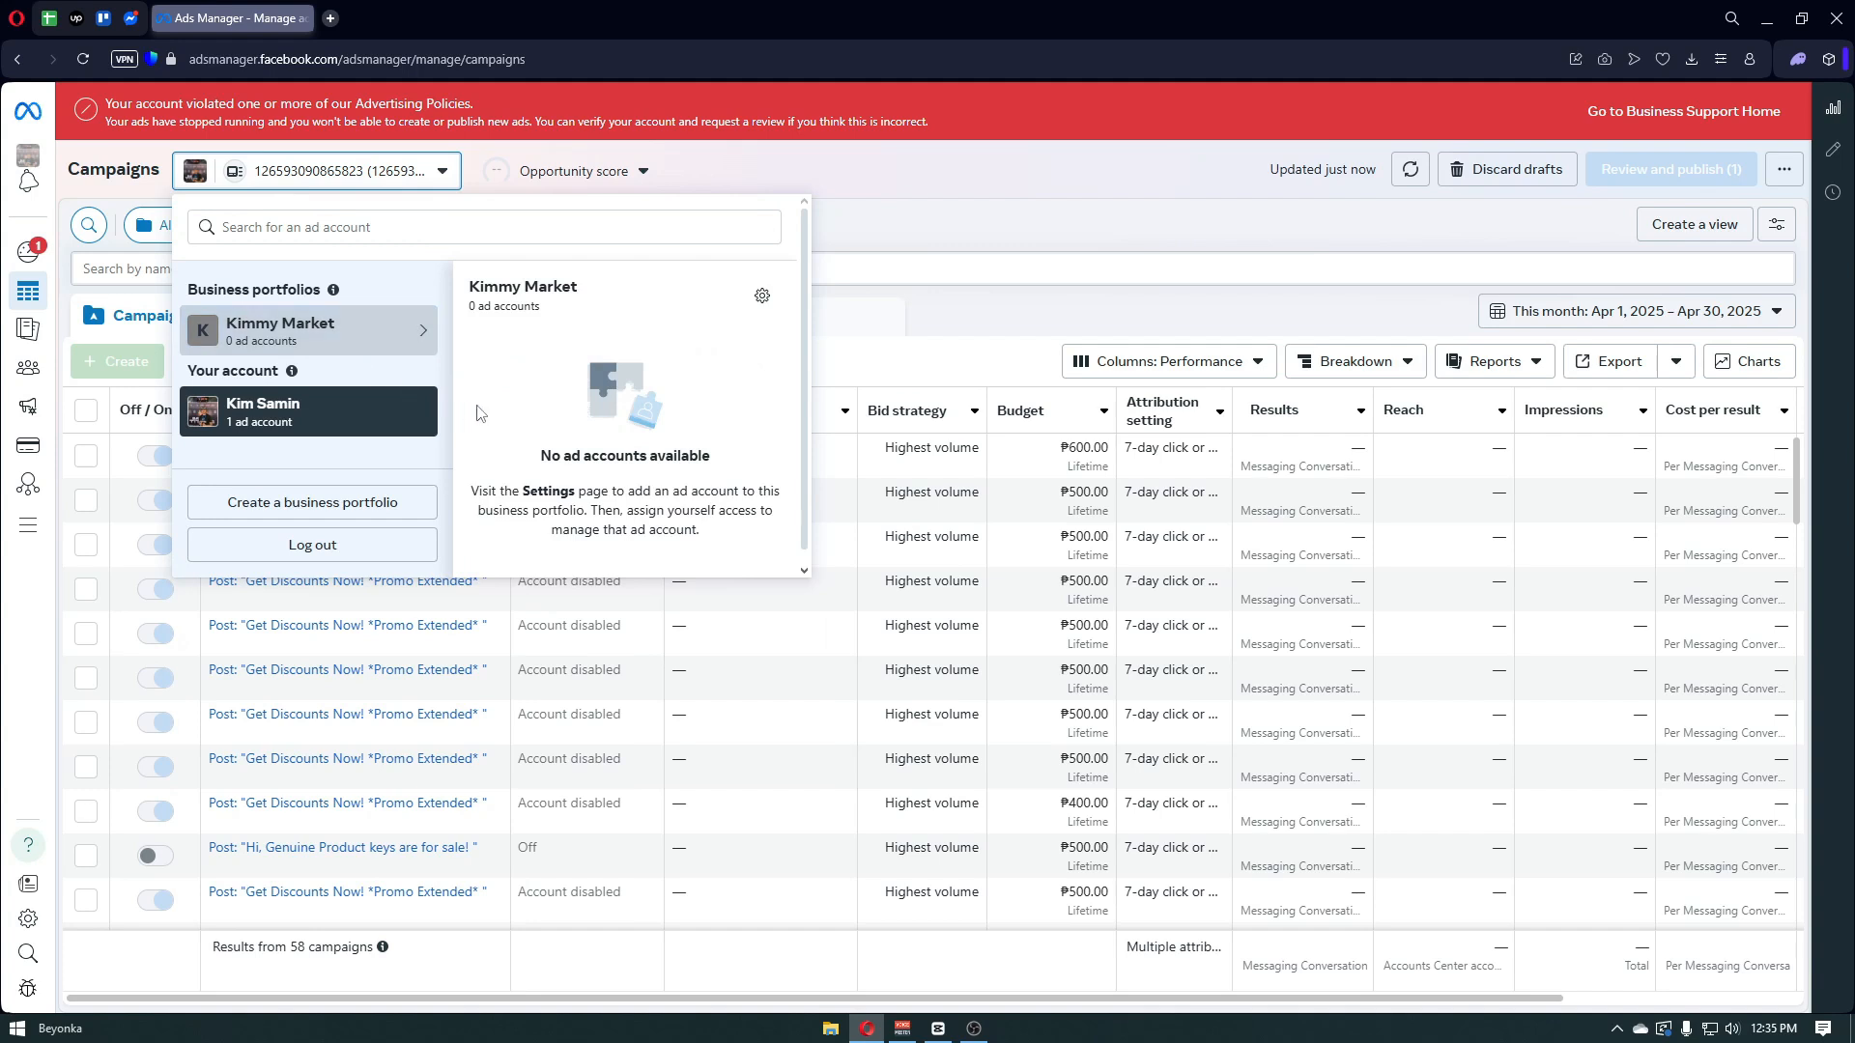
{"action": "scroll", "coordinate": [584, 447], "scroll_direction": "down", "scroll_amount": 1}
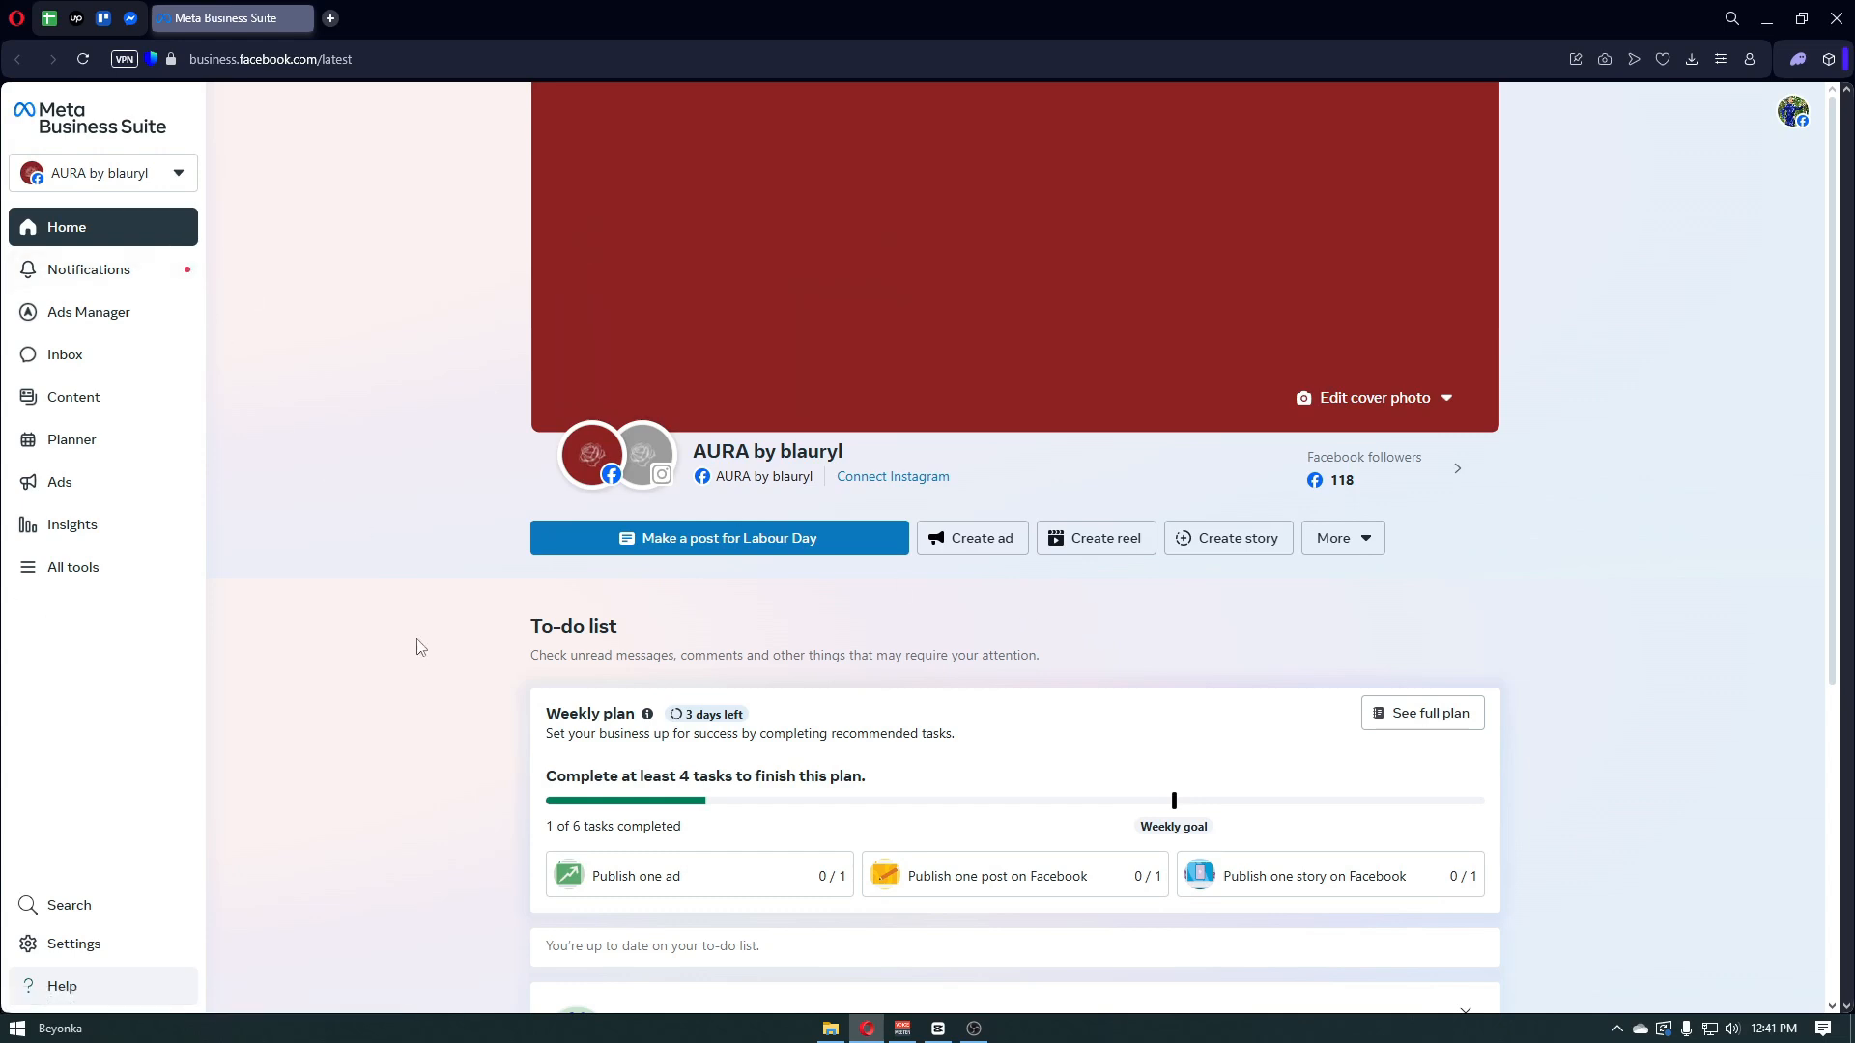
- View the Content, Planner and Ads sections of Meta Business Suite and return to its home page
{"action": "left_click", "coordinate": [111, 412]}
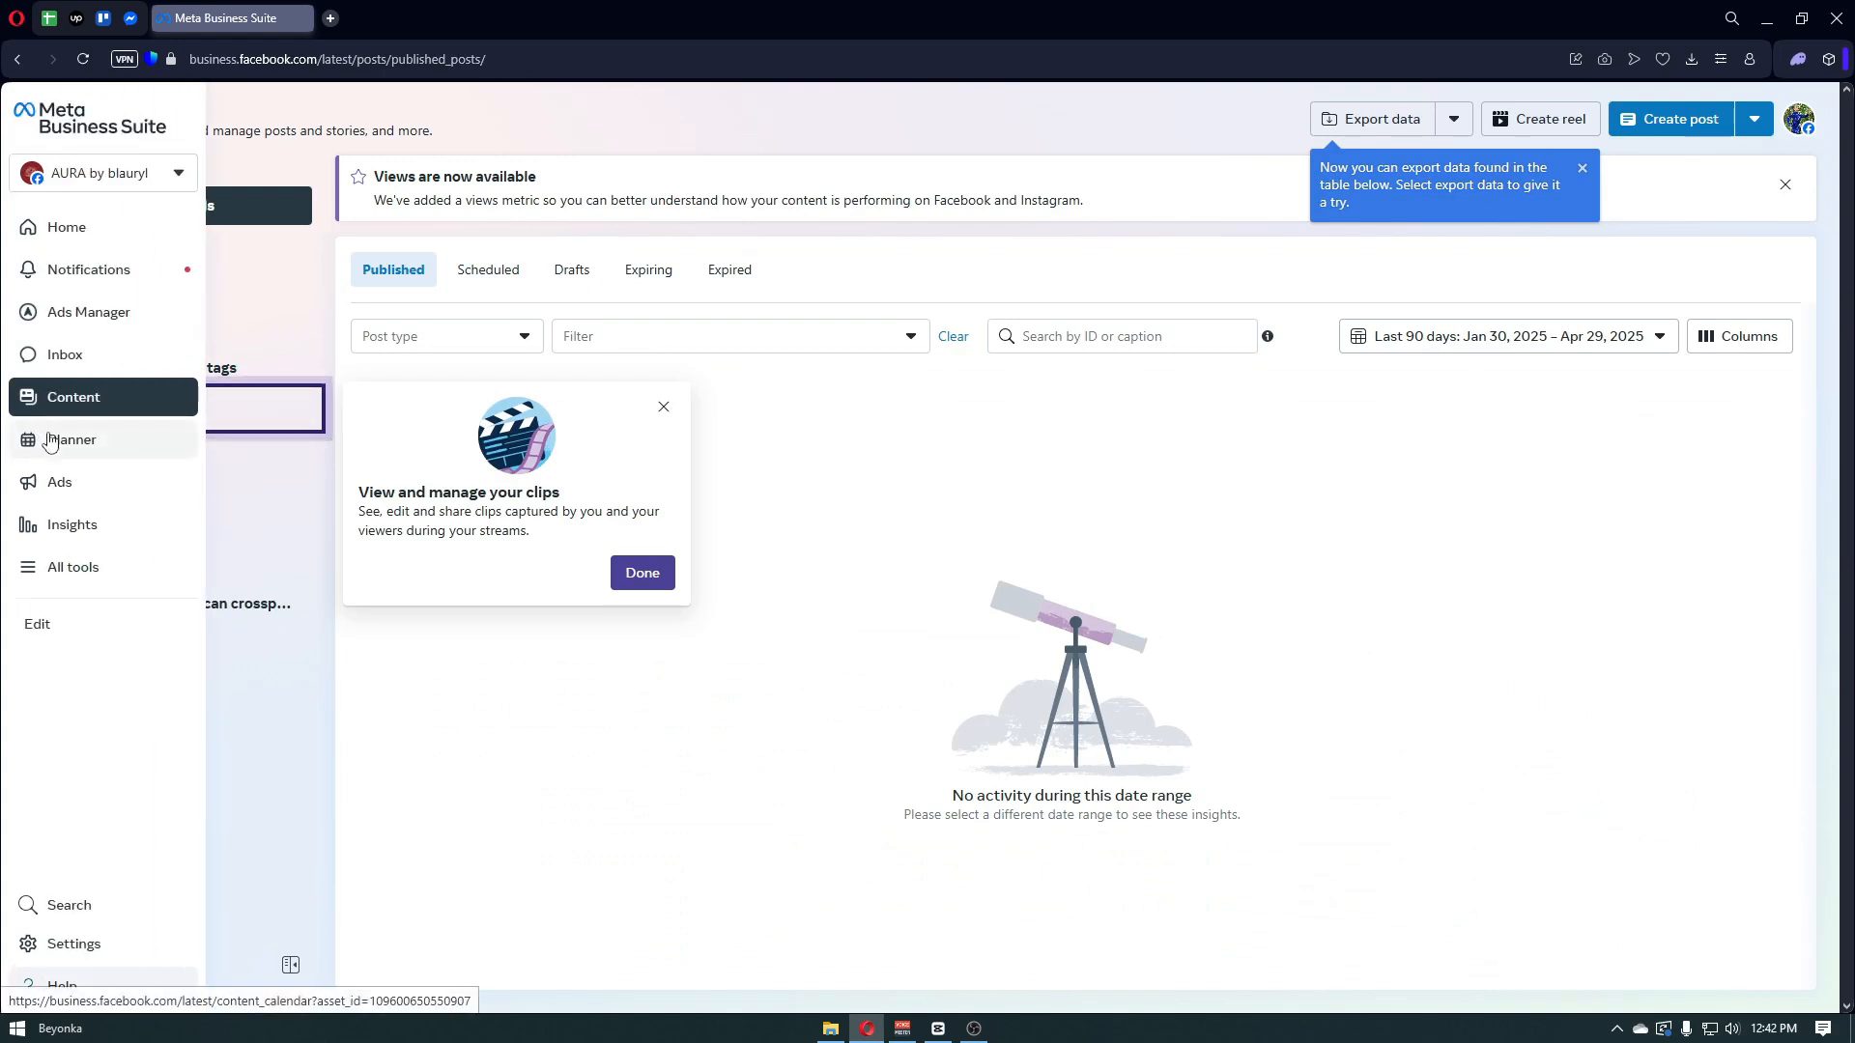
{"action": "left_click", "coordinate": [53, 436]}
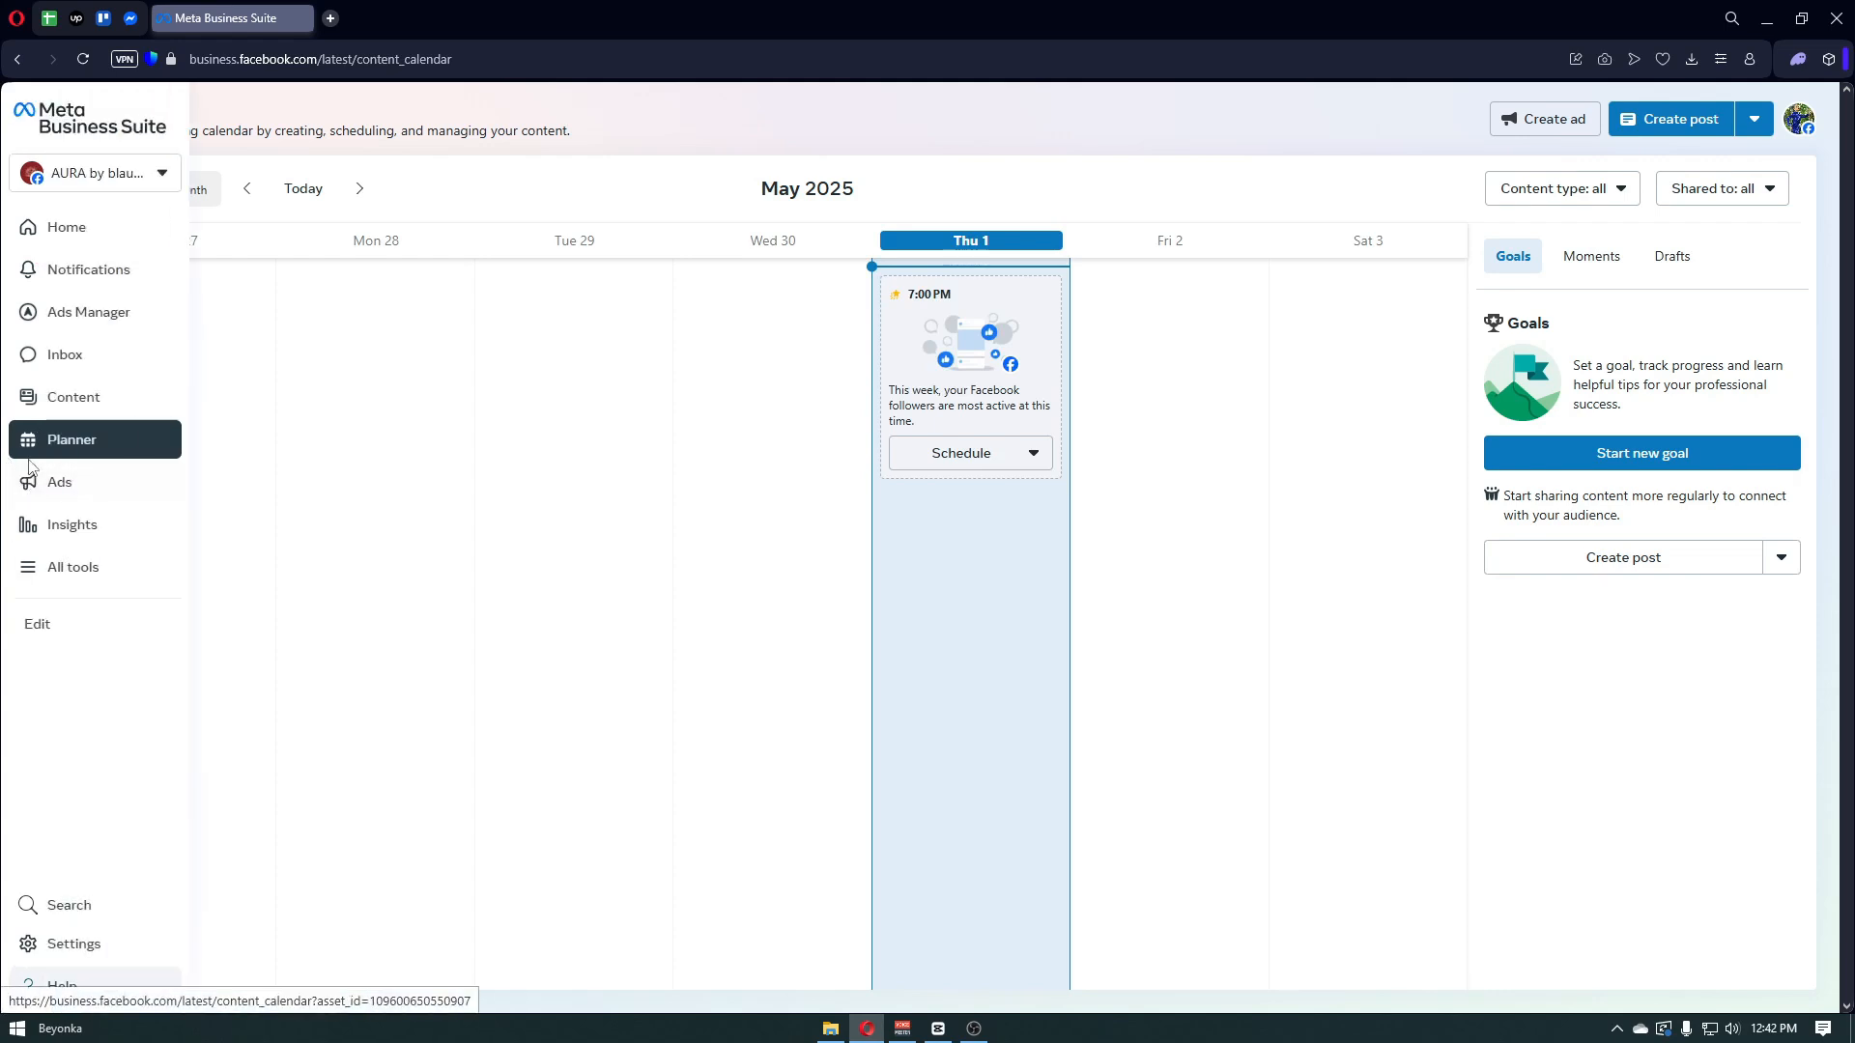
{"action": "left_click", "coordinate": [45, 486]}
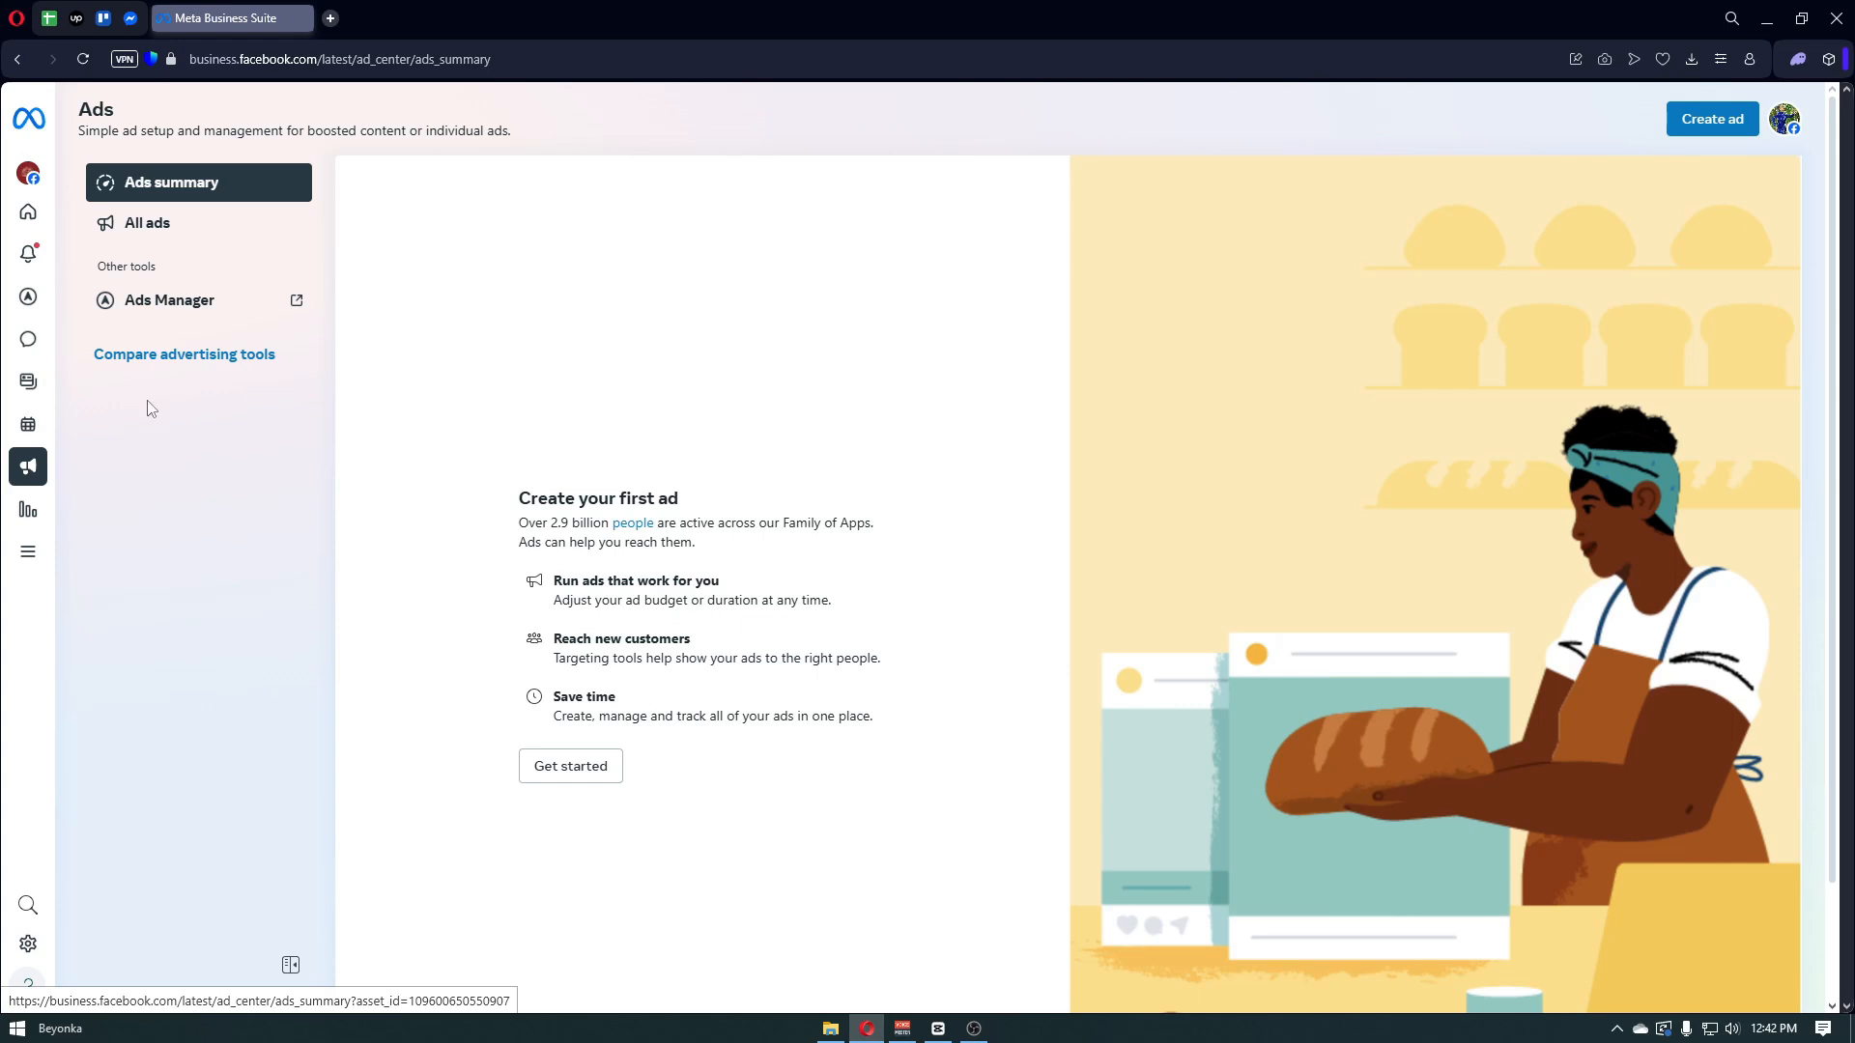
{"action": "left_click", "coordinate": [32, 225]}
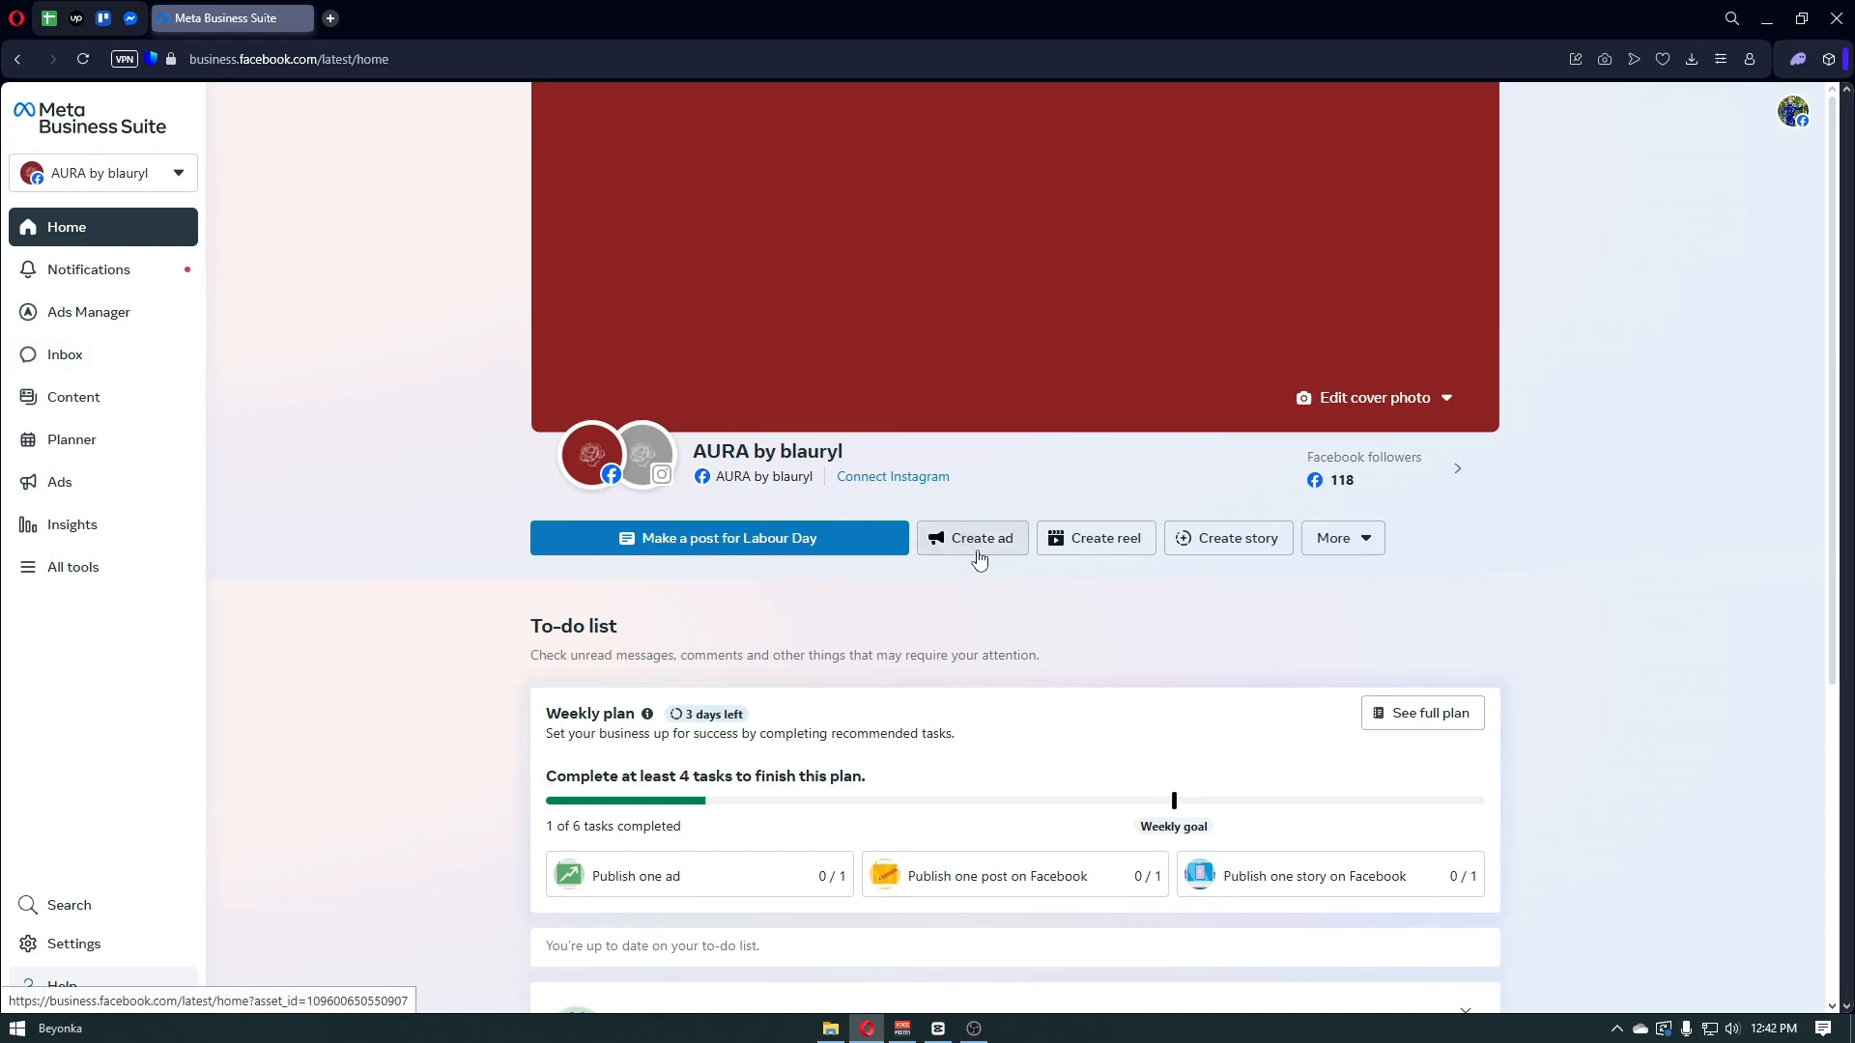
- Start a new ad from scratch in the Ads section with the goal "Get more website visitors"
{"action": "left_click", "coordinate": [121, 487]}
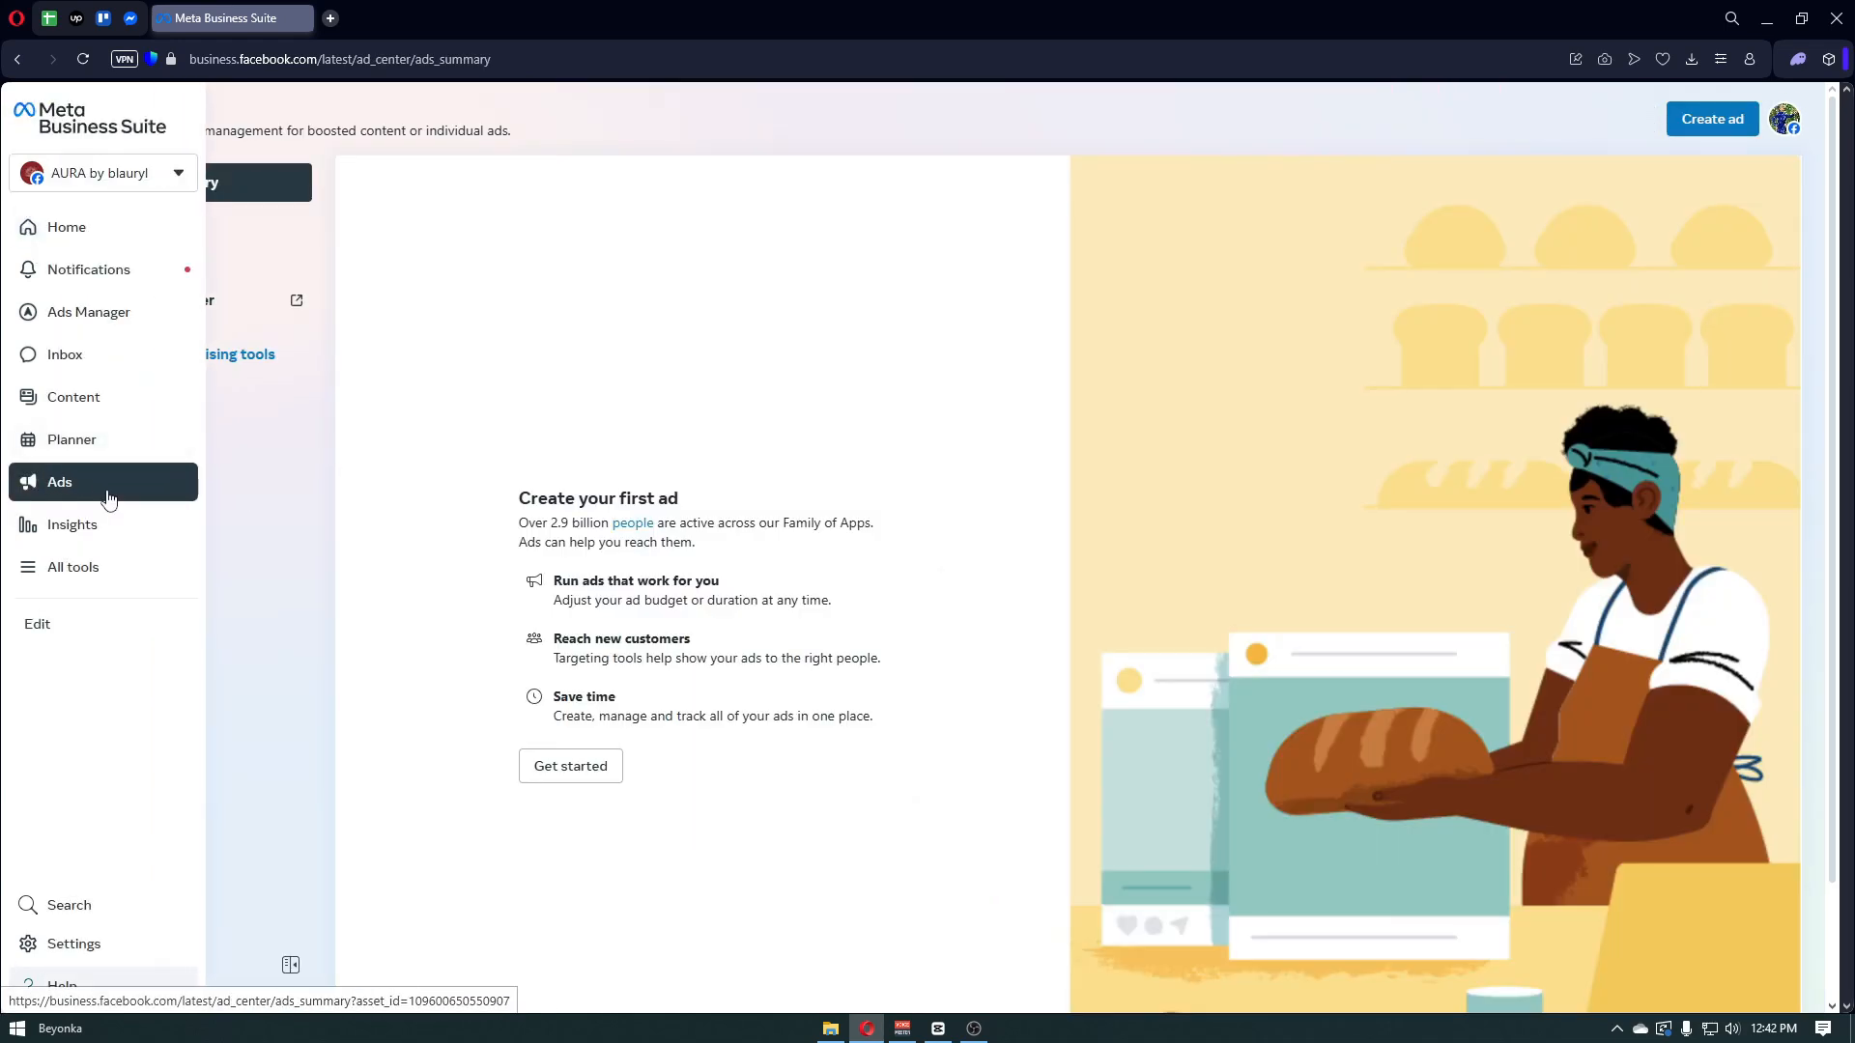
{"action": "left_click", "coordinate": [573, 768]}
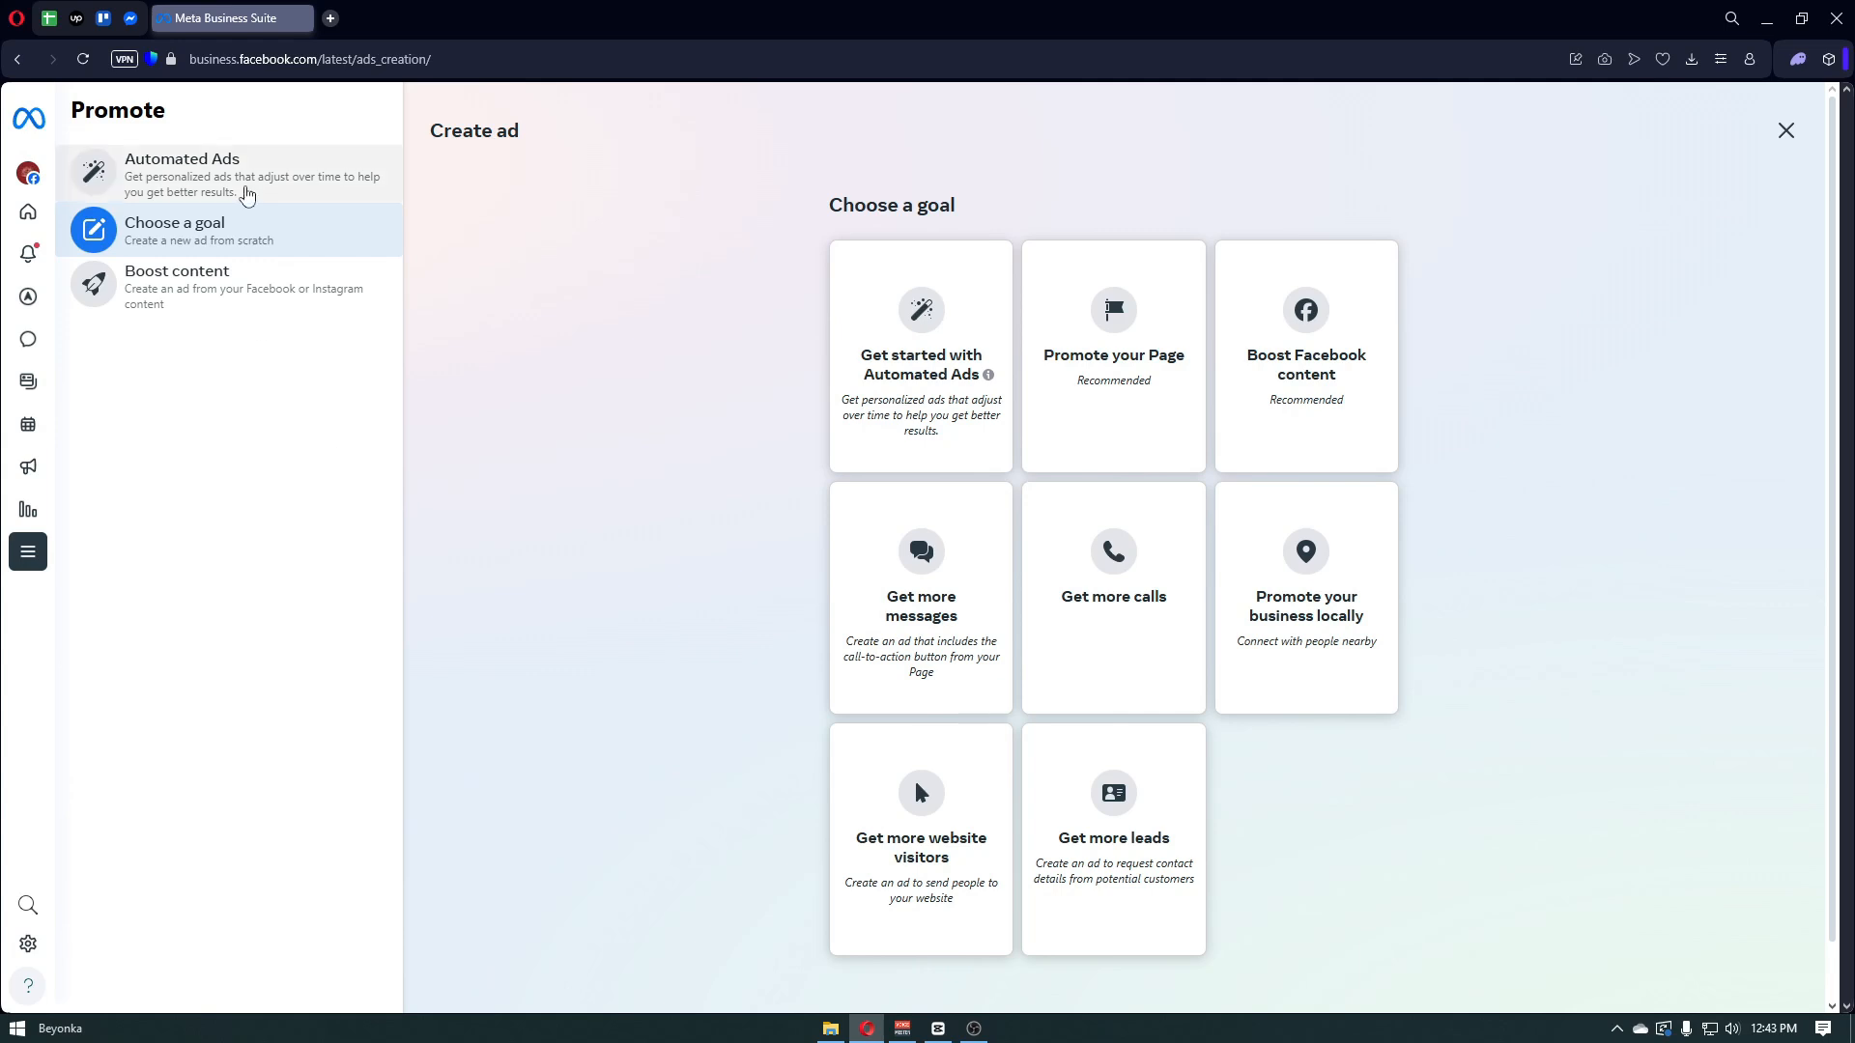
{"action": "left_click", "coordinate": [188, 179]}
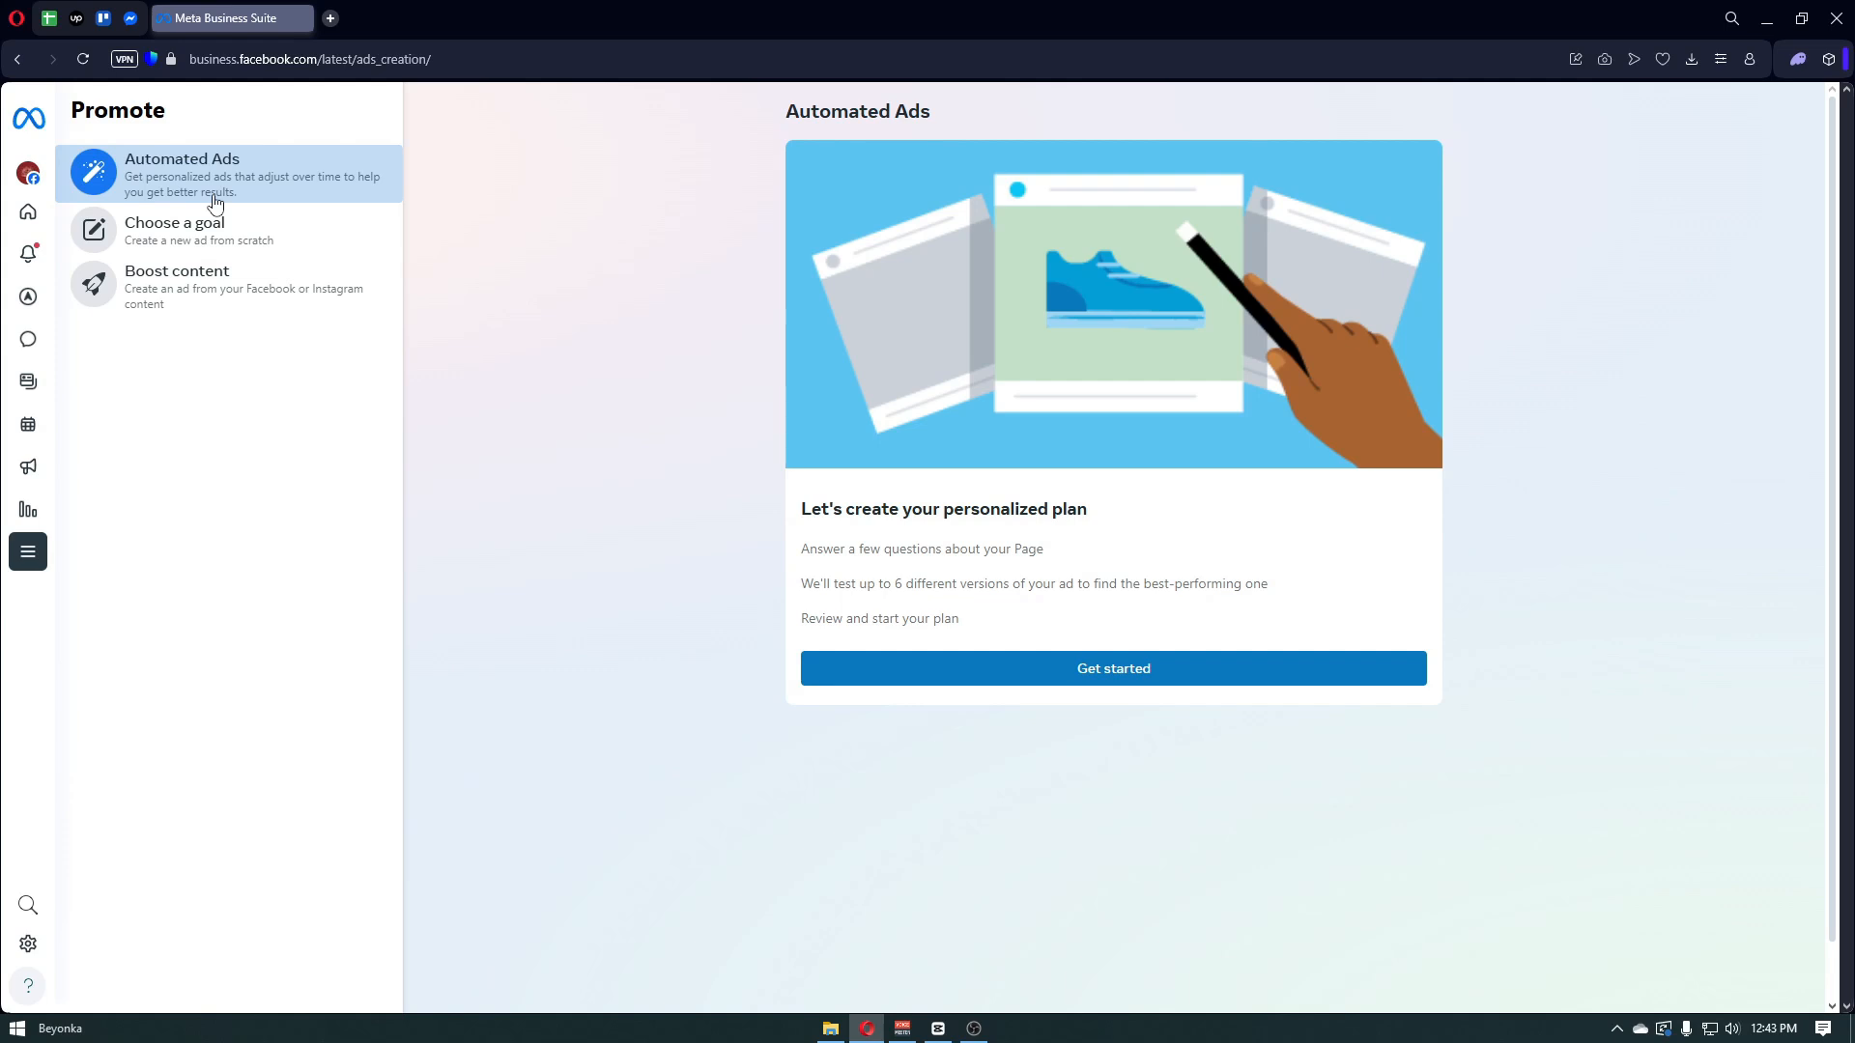
{"action": "left_click", "coordinate": [200, 235]}
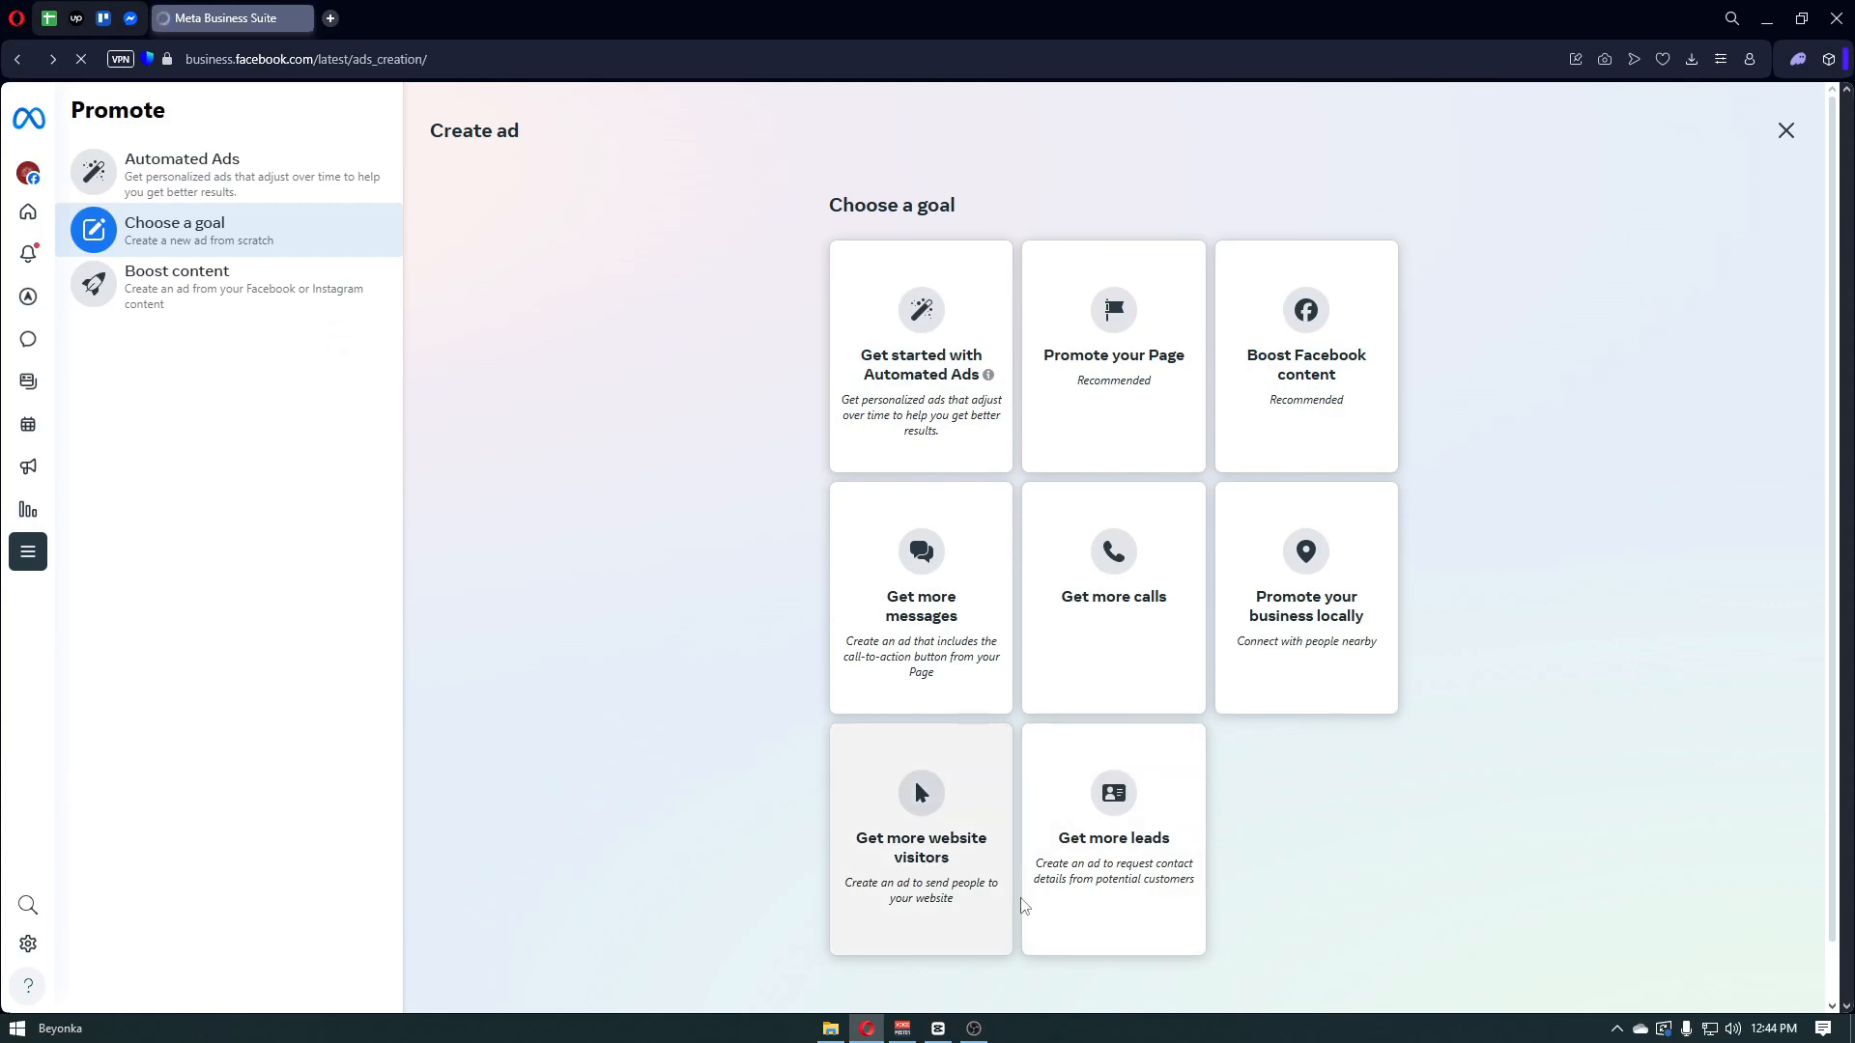
{"action": "left_click", "coordinate": [932, 863]}
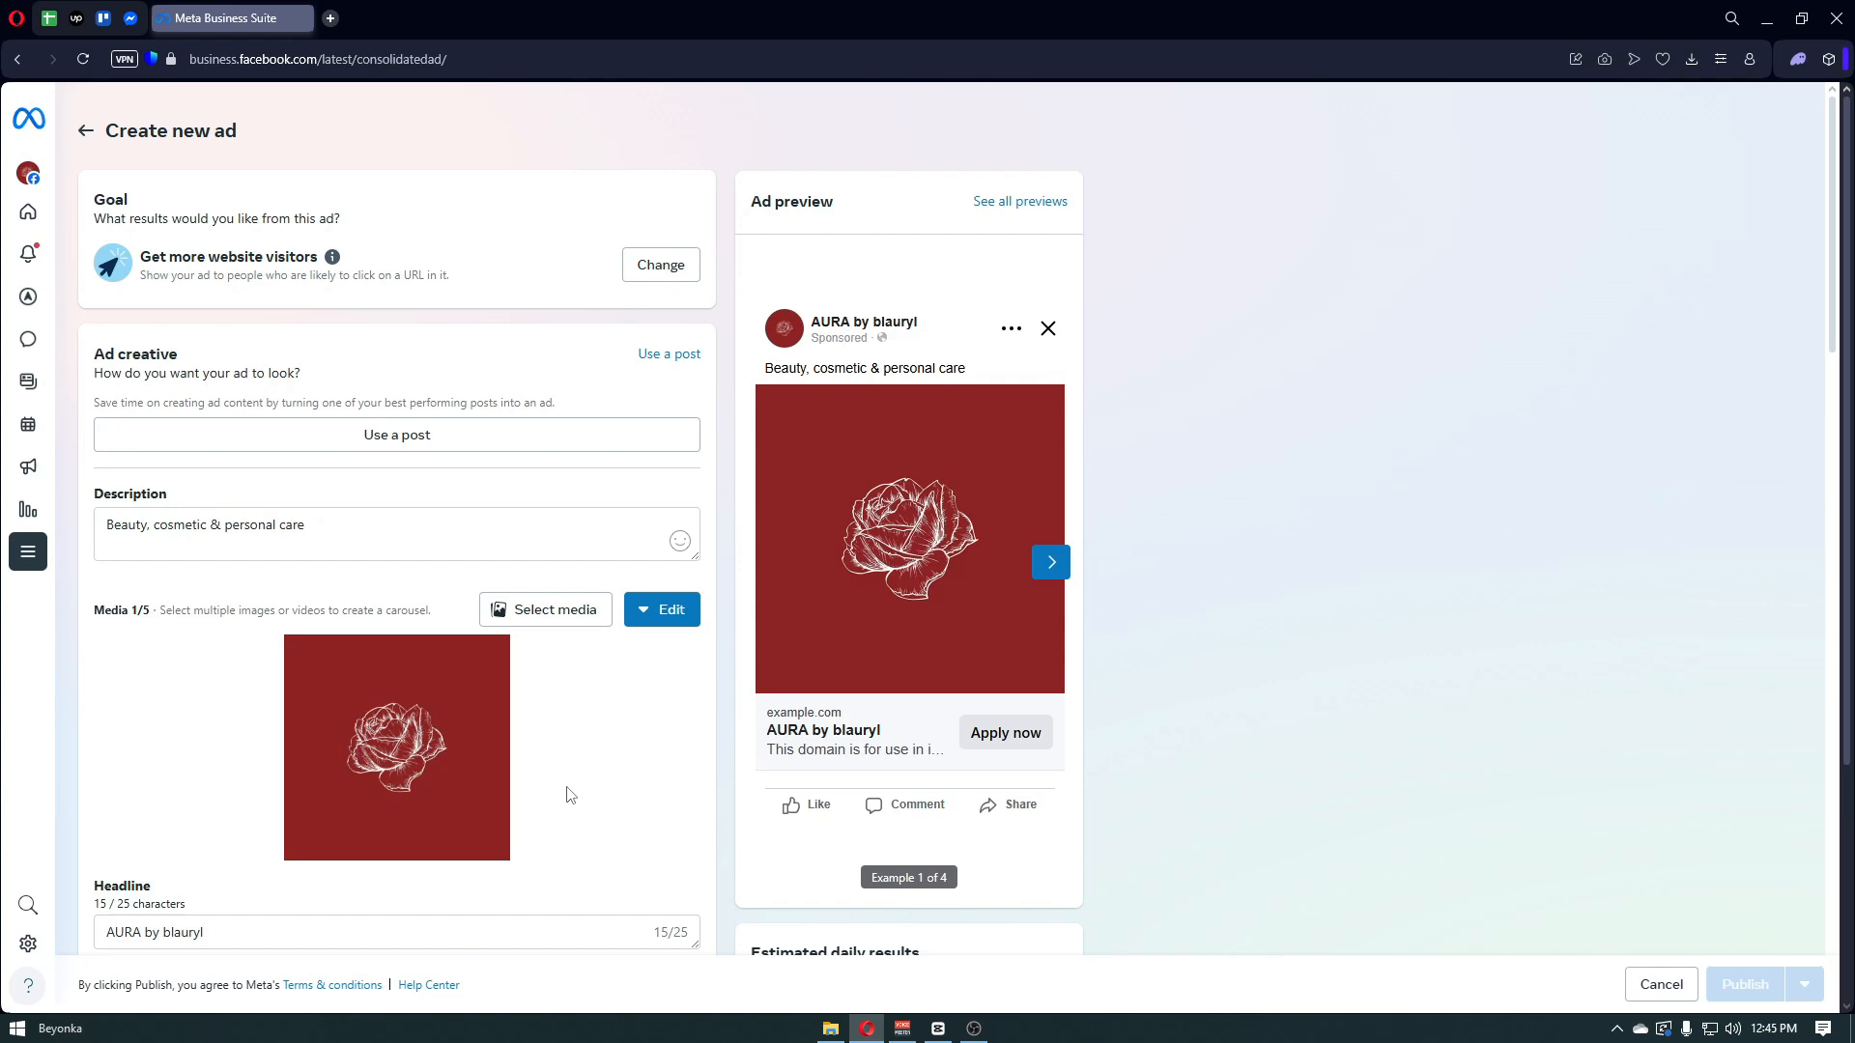
- Dismiss the tip about improving the performance of the ad creative on the new ad form
{"action": "scroll", "coordinate": [570, 795], "scroll_direction": "down", "scroll_amount": 2}
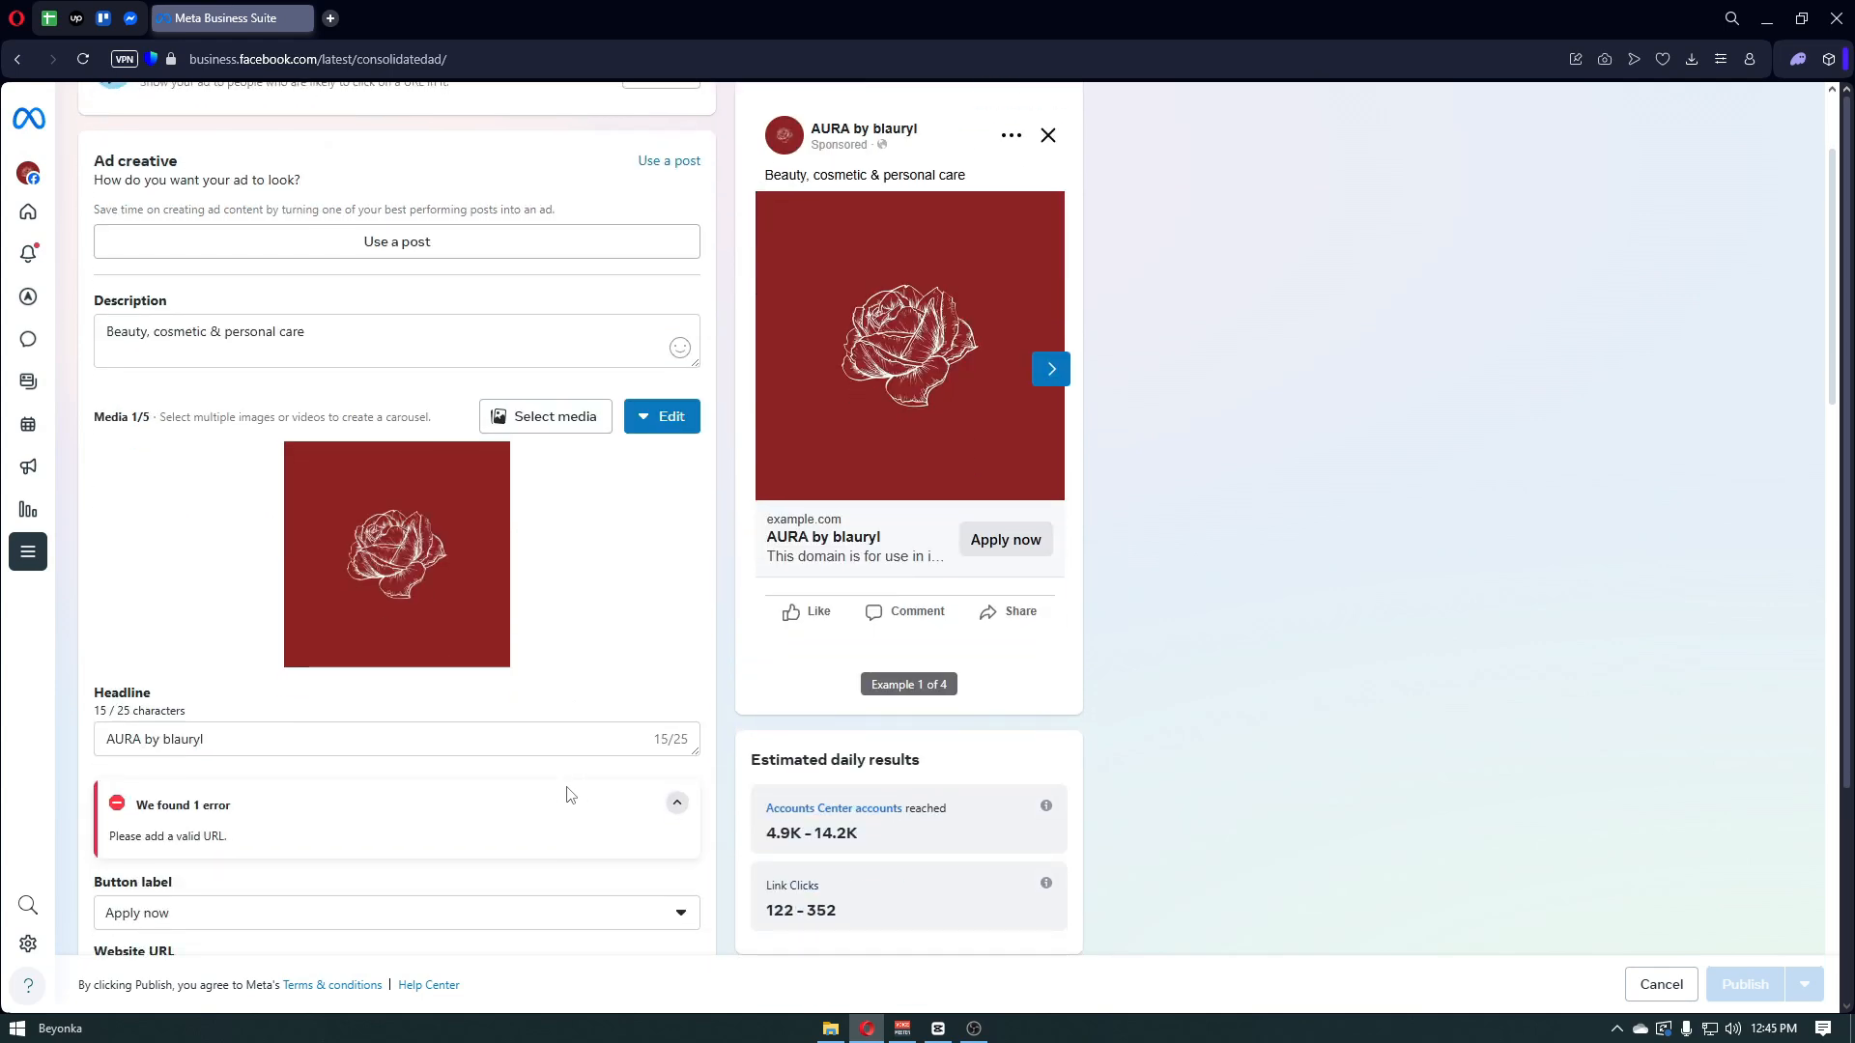
{"action": "scroll", "coordinate": [568, 794], "scroll_direction": "down", "scroll_amount": 4}
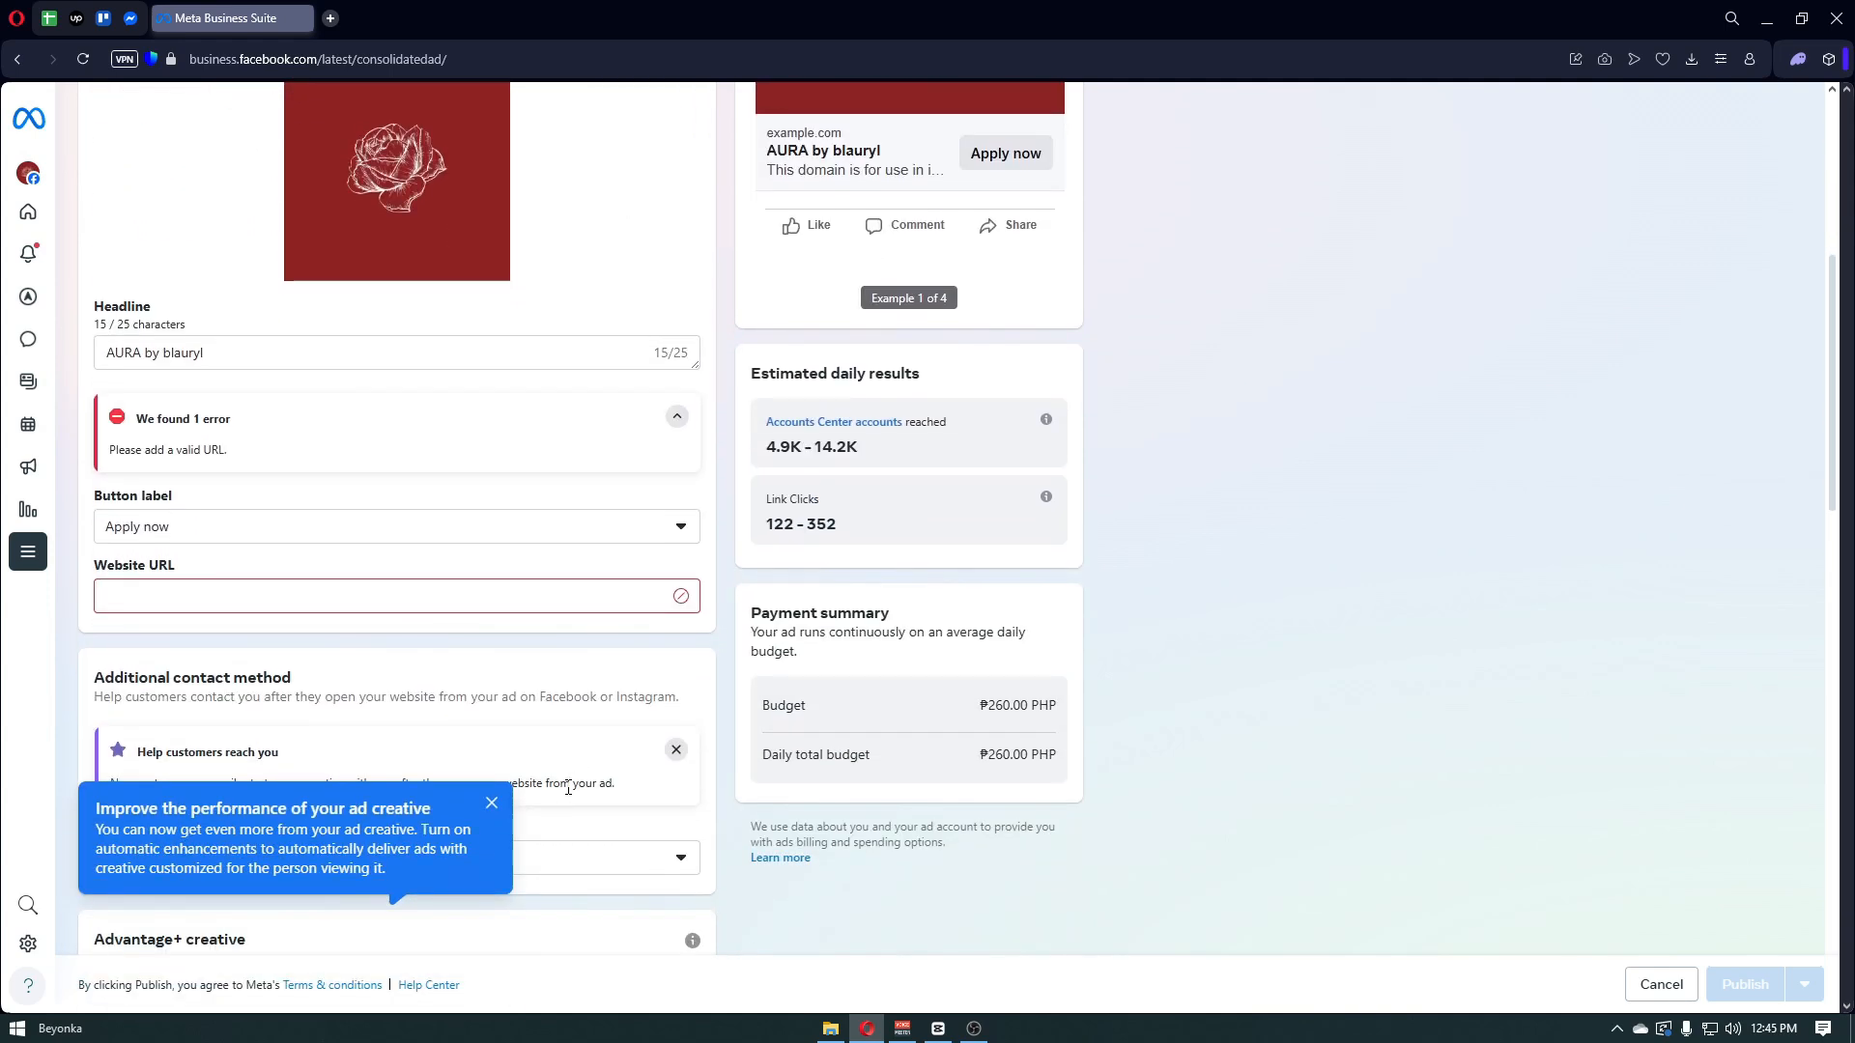
{"action": "scroll", "coordinate": [567, 788], "scroll_direction": "down", "scroll_amount": 2}
{"action": "left_click", "coordinate": [493, 611]}
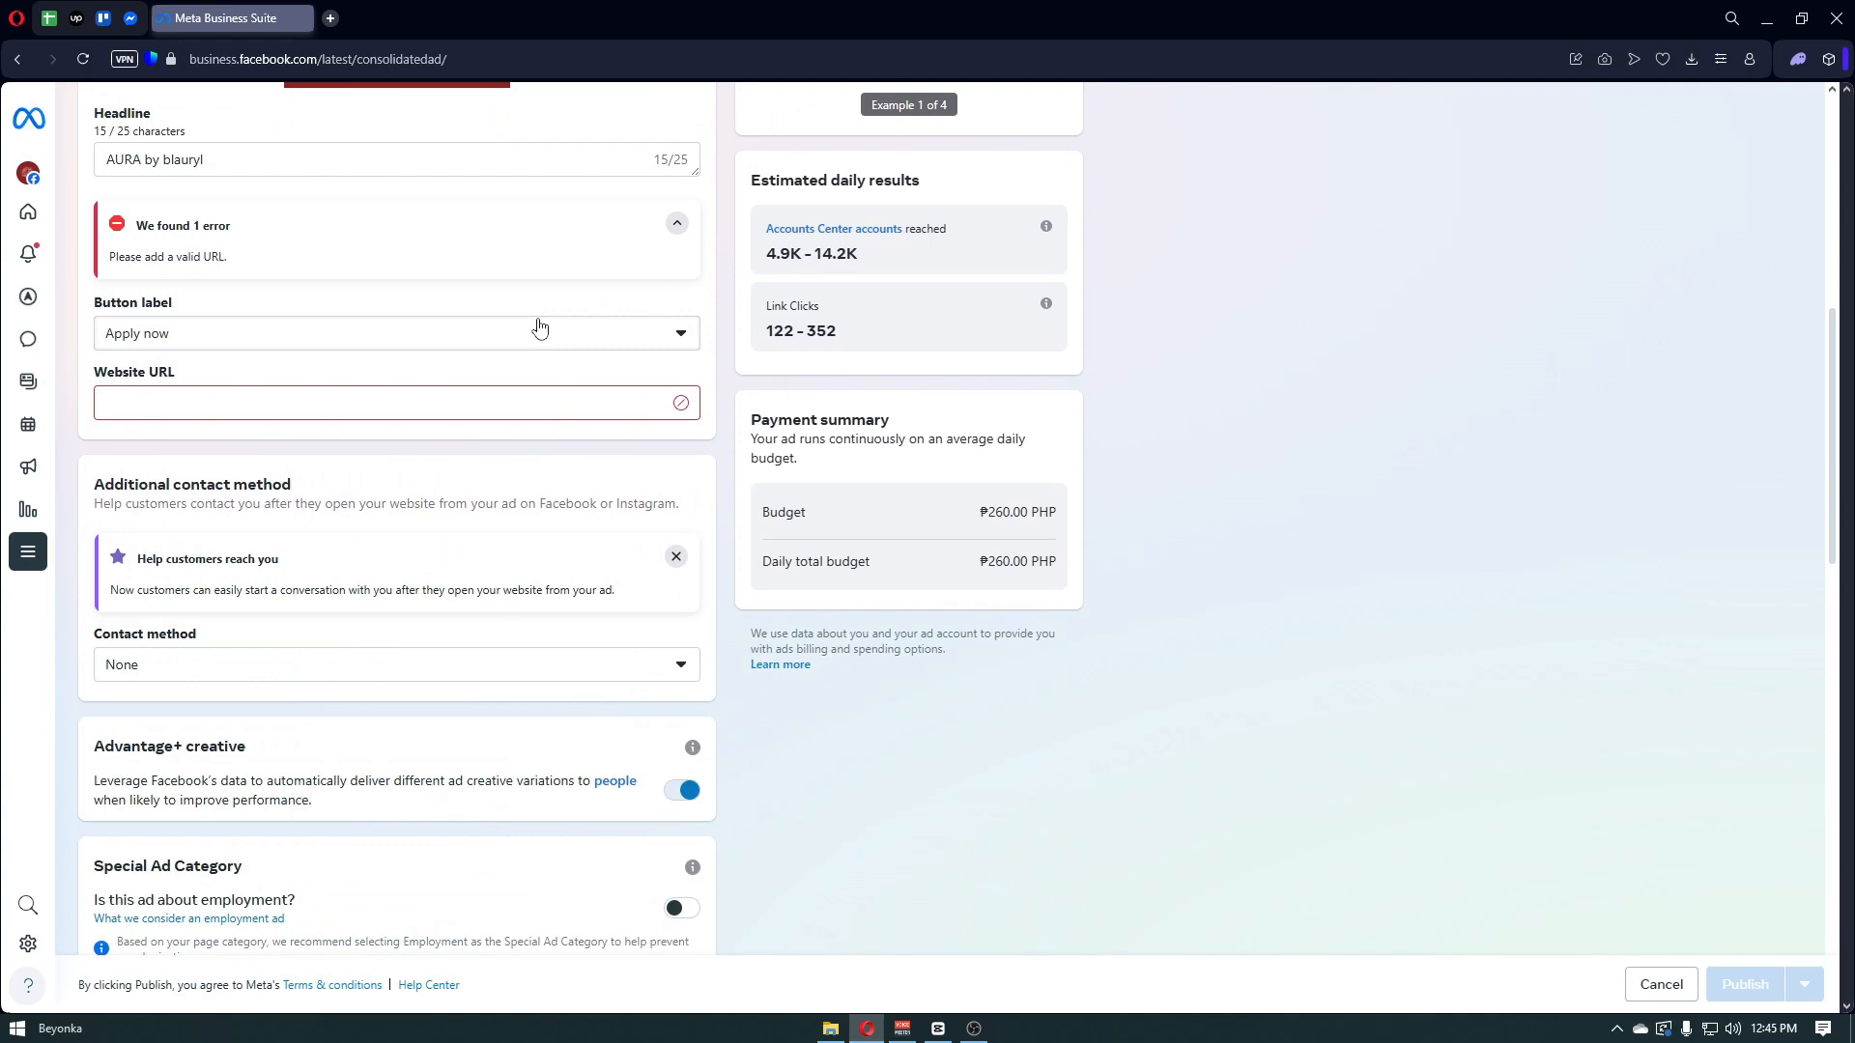
- Set the ad's button label to "Shop now"
{"action": "left_click", "coordinate": [217, 414]}
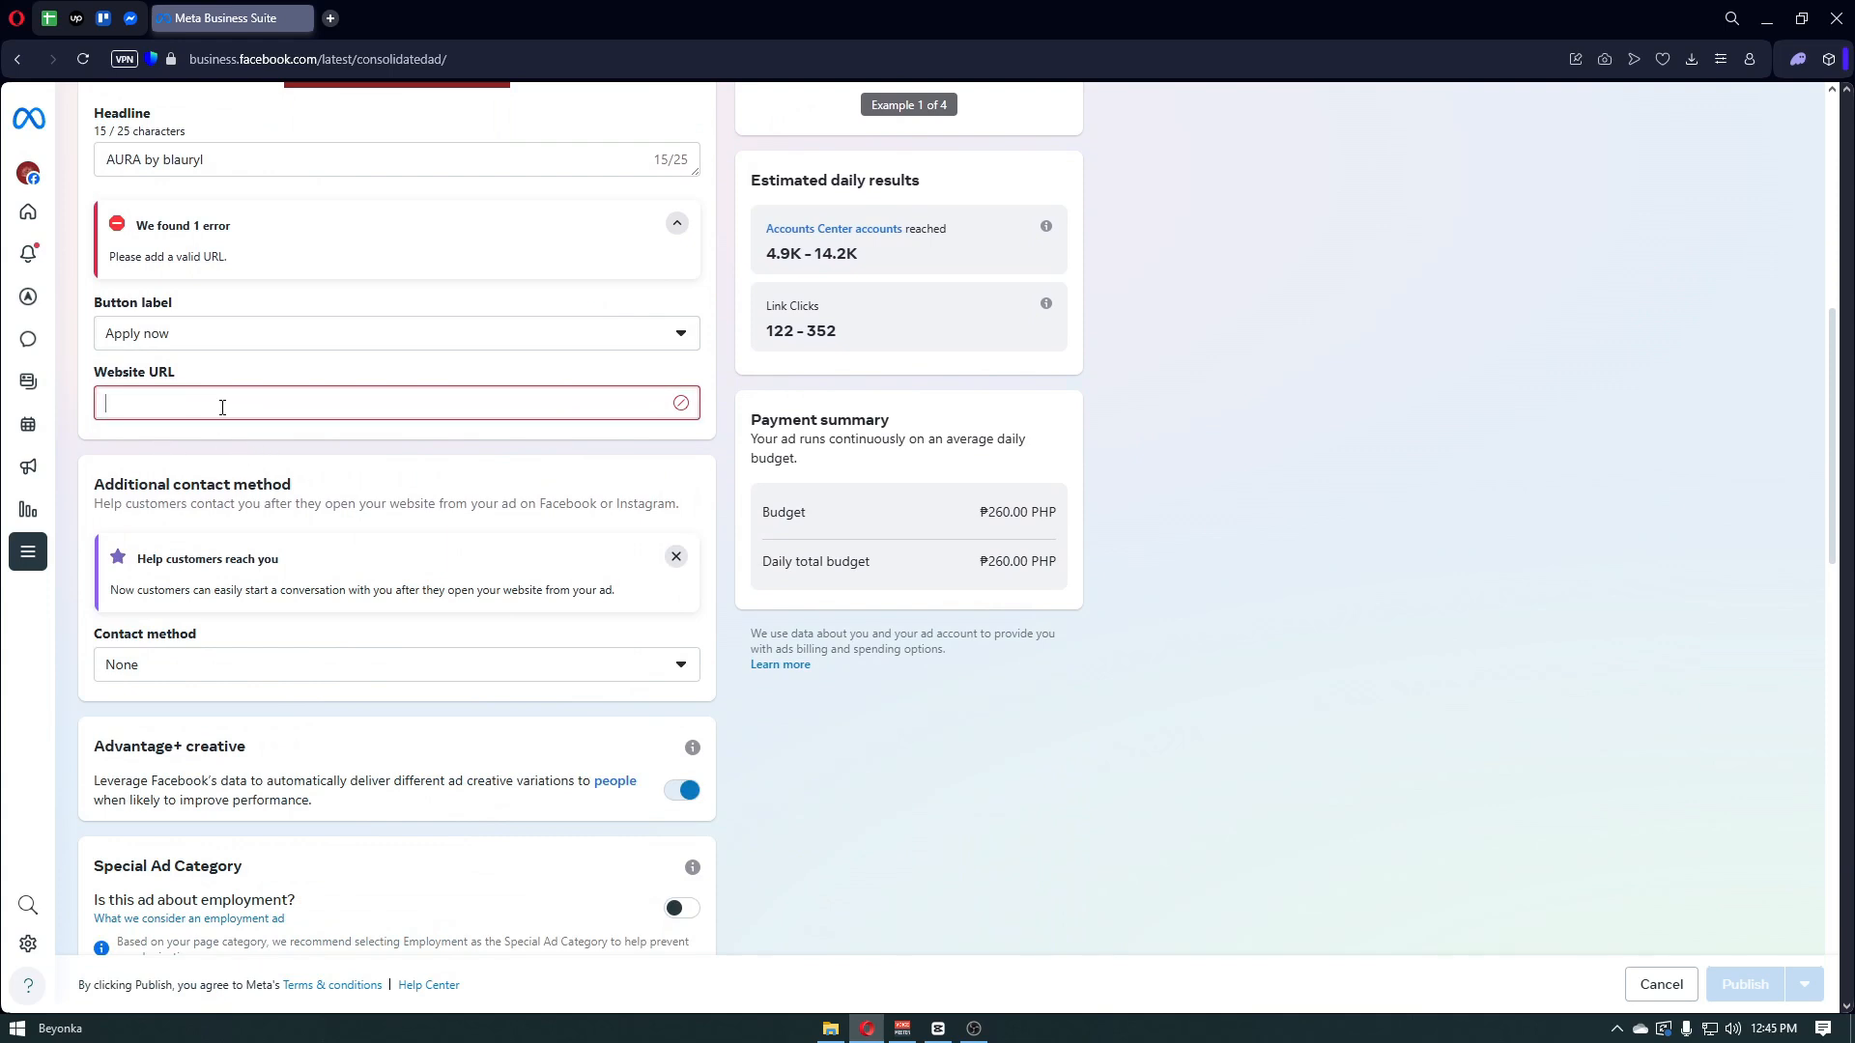
{"action": "scroll", "coordinate": [251, 435], "scroll_direction": "up", "scroll_amount": 2}
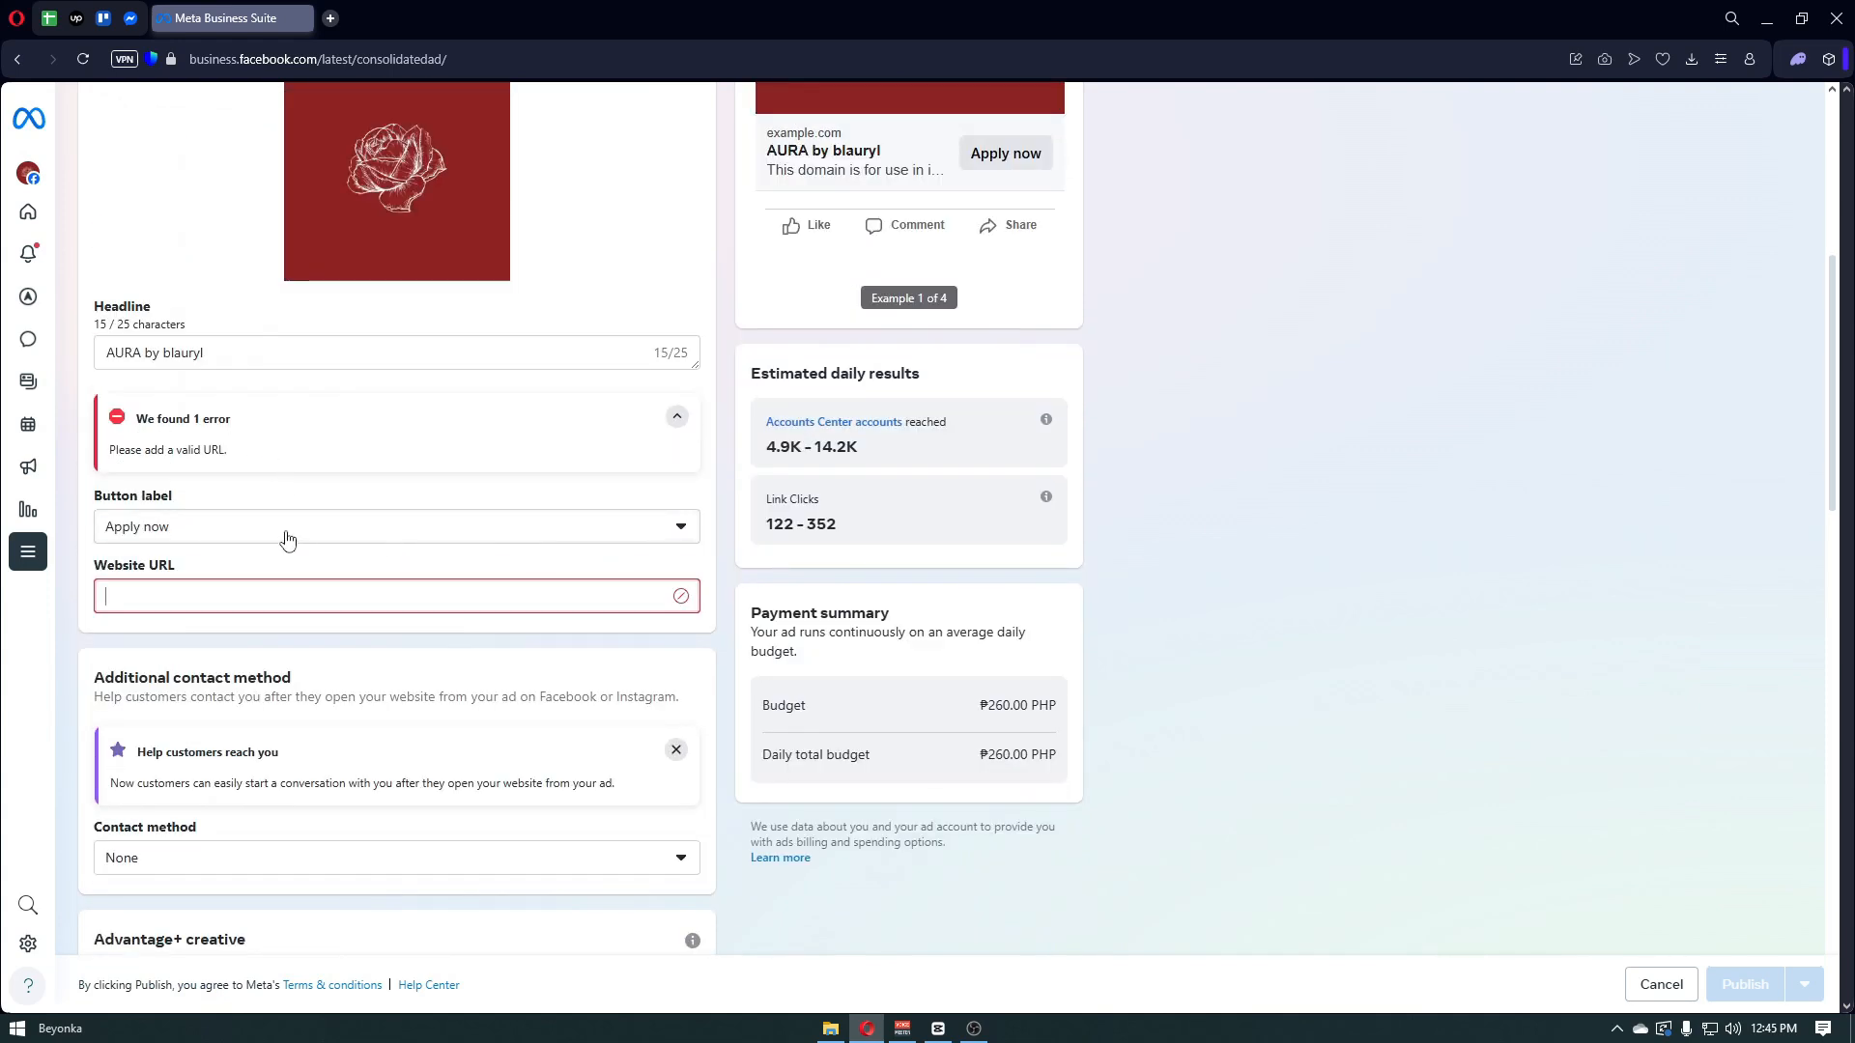
{"action": "left_click", "coordinate": [404, 537]}
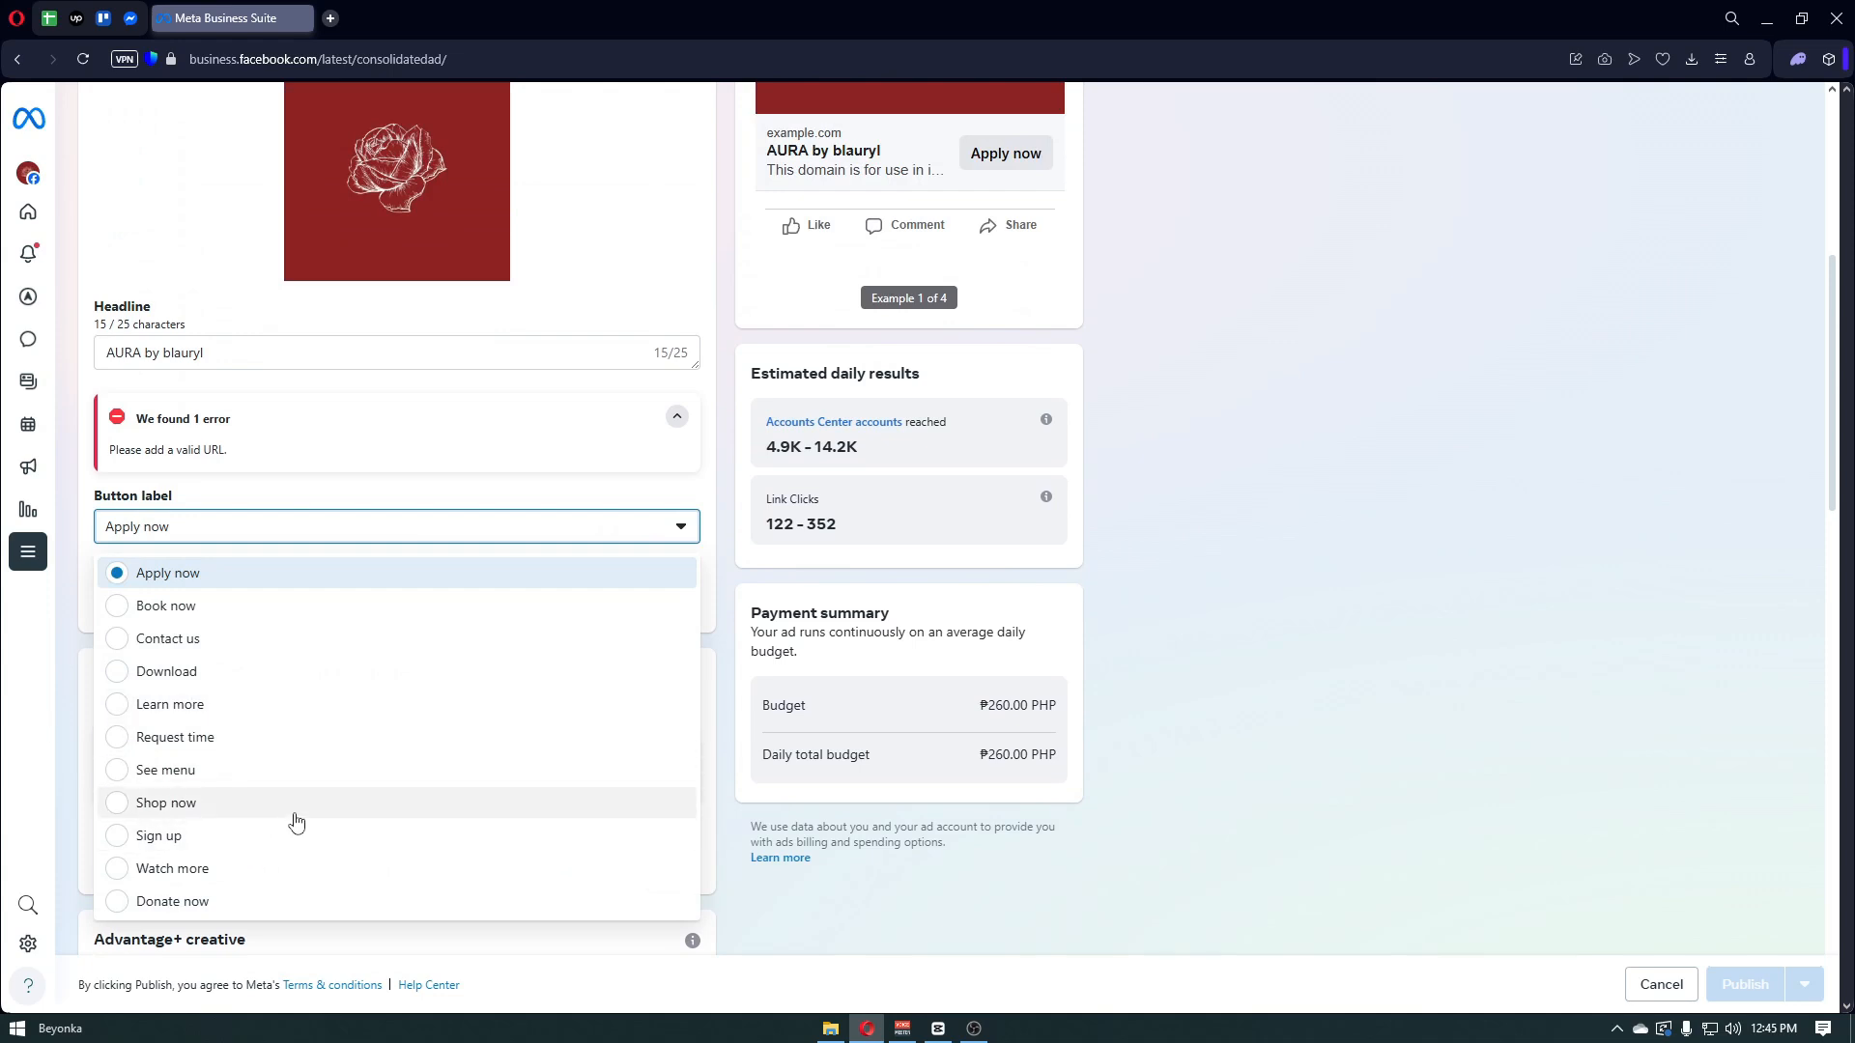
{"action": "left_click", "coordinate": [166, 806]}
{"action": "scroll", "coordinate": [392, 679], "scroll_direction": "up", "scroll_amount": 2}
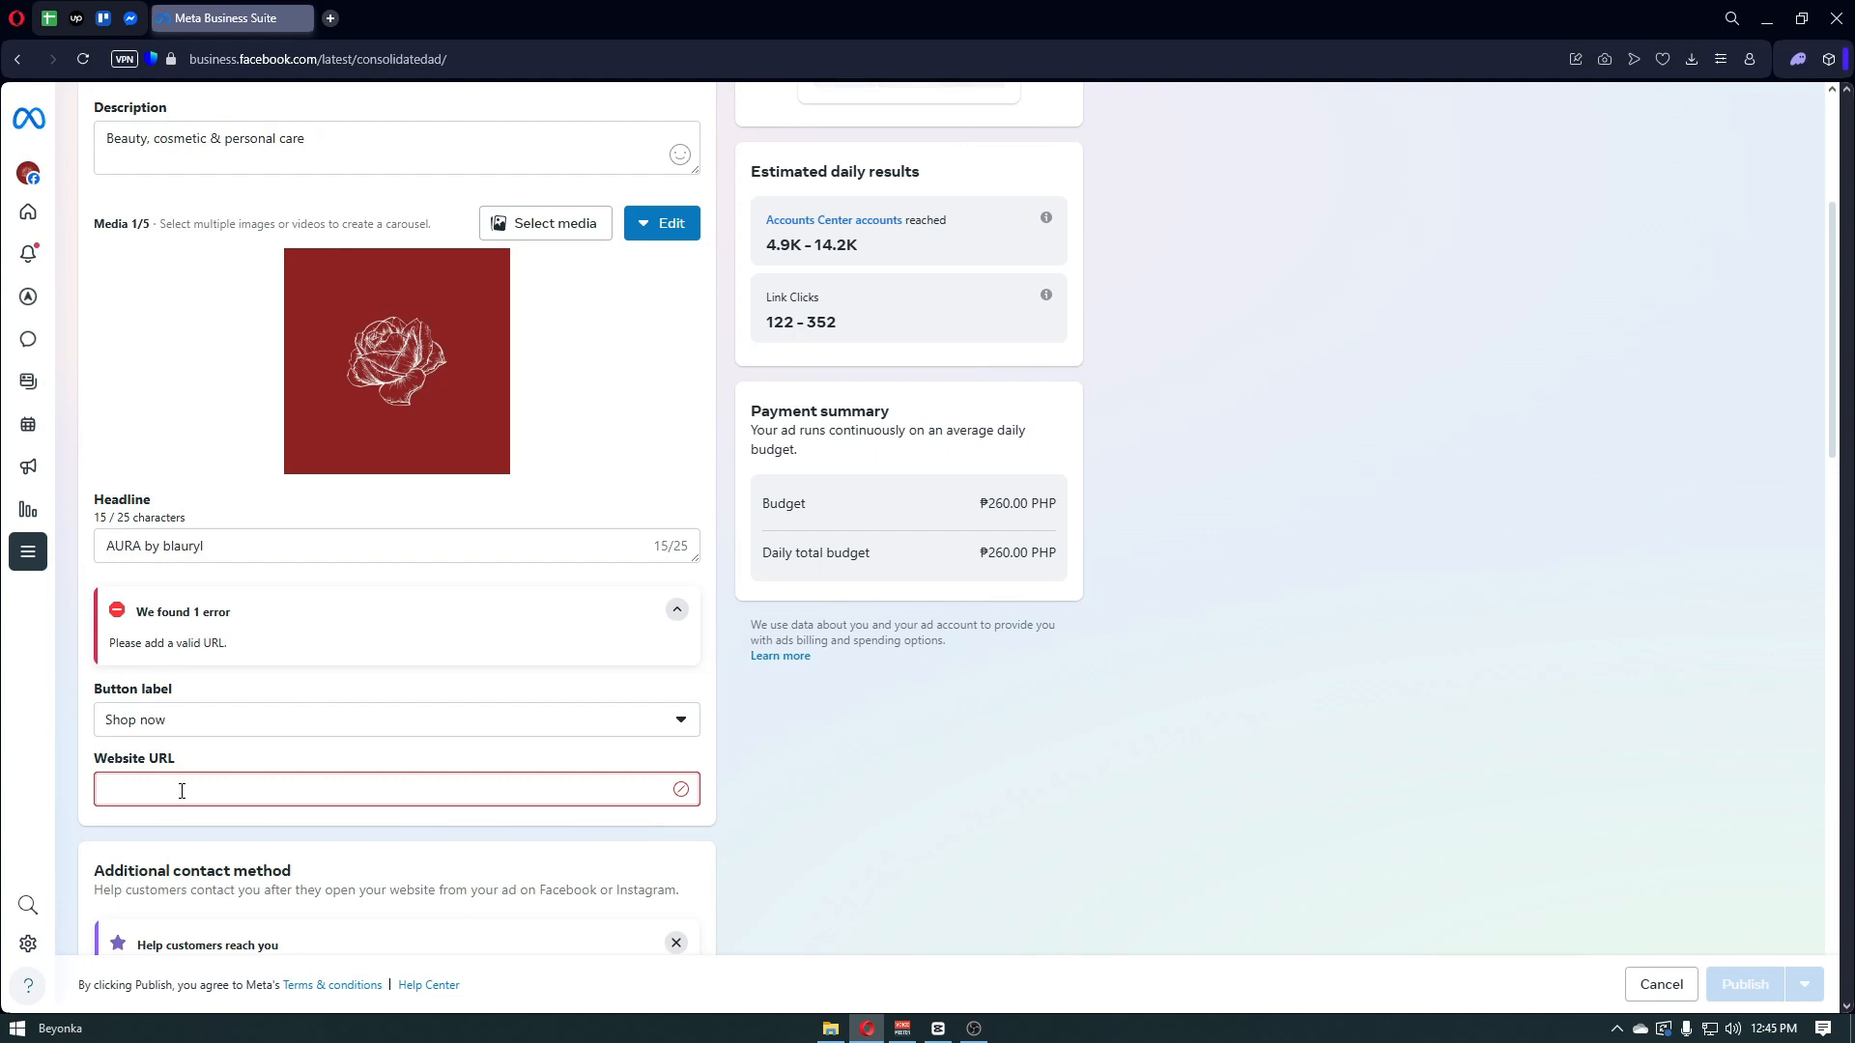
- Browse the Page's existing posts that can be used as the ad creative, then close the list without choosing one
{"action": "scroll", "coordinate": [182, 791], "scroll_direction": "up", "scroll_amount": 4}
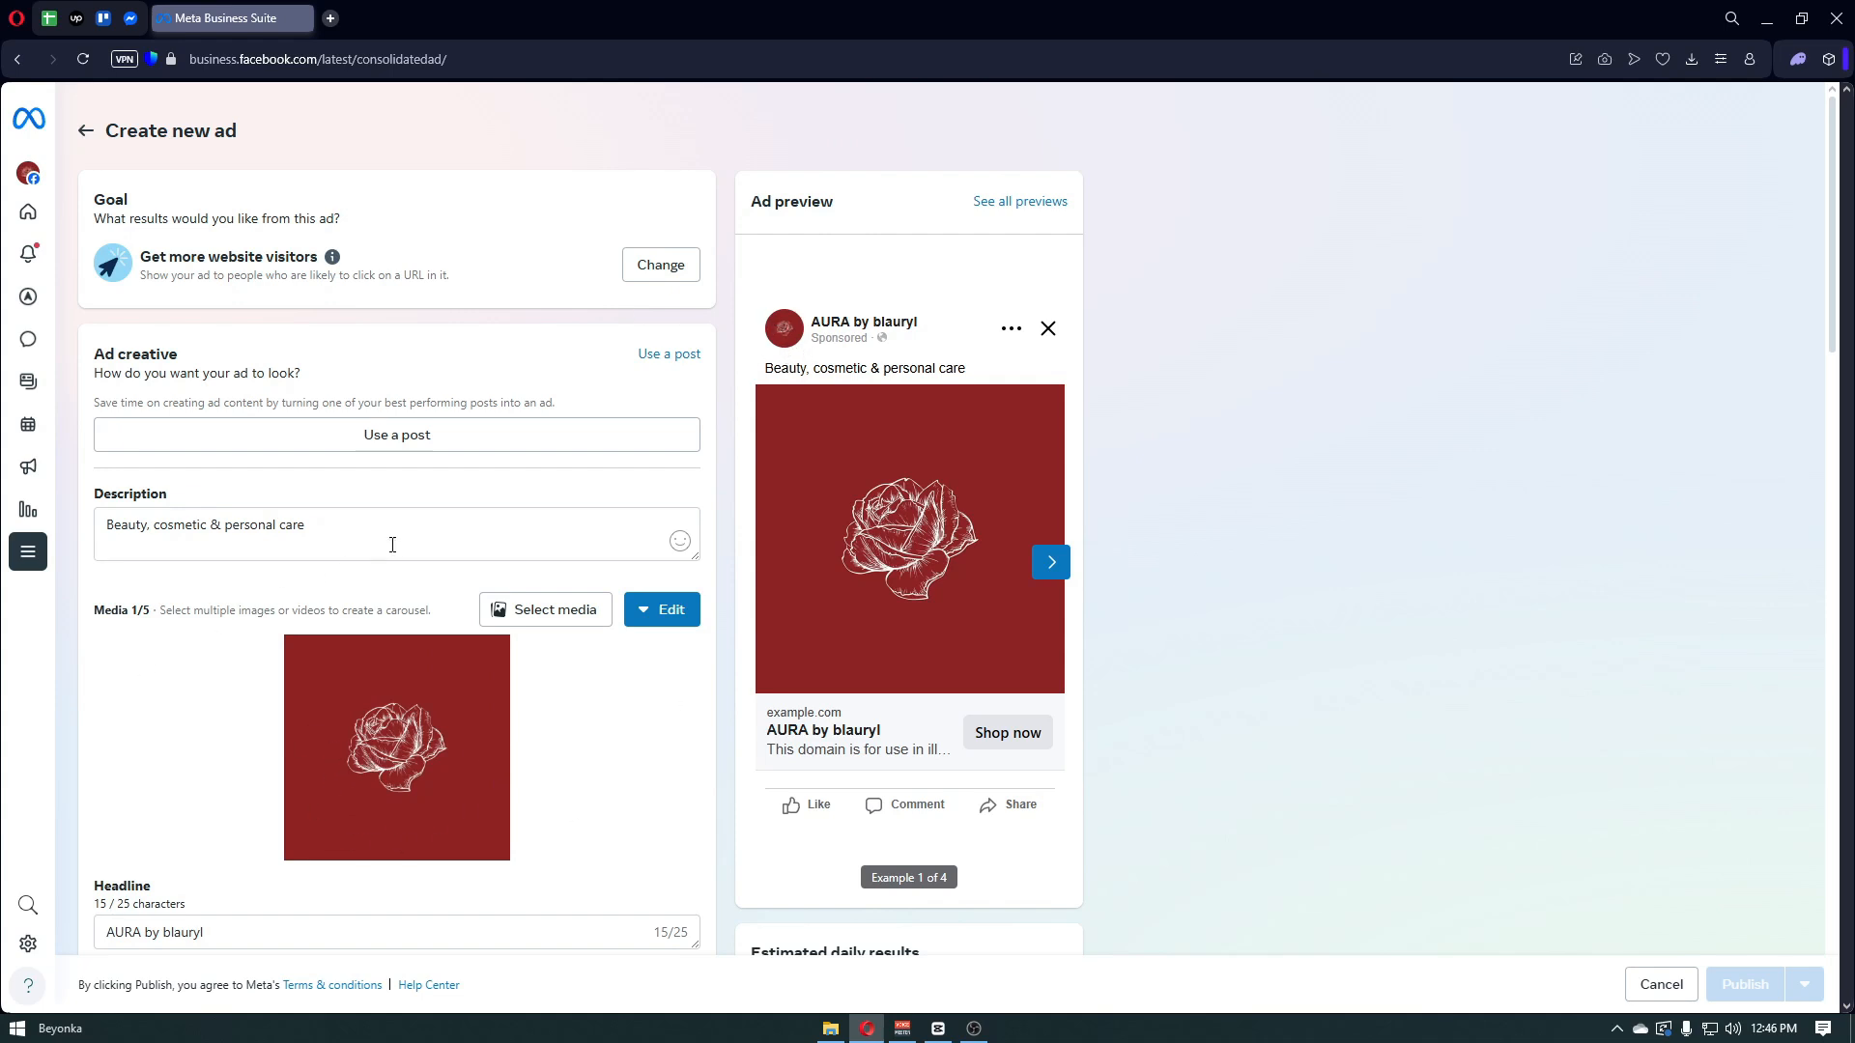
{"action": "left_click_drag", "start_coordinate": [390, 537], "coordinate": [77, 529]}
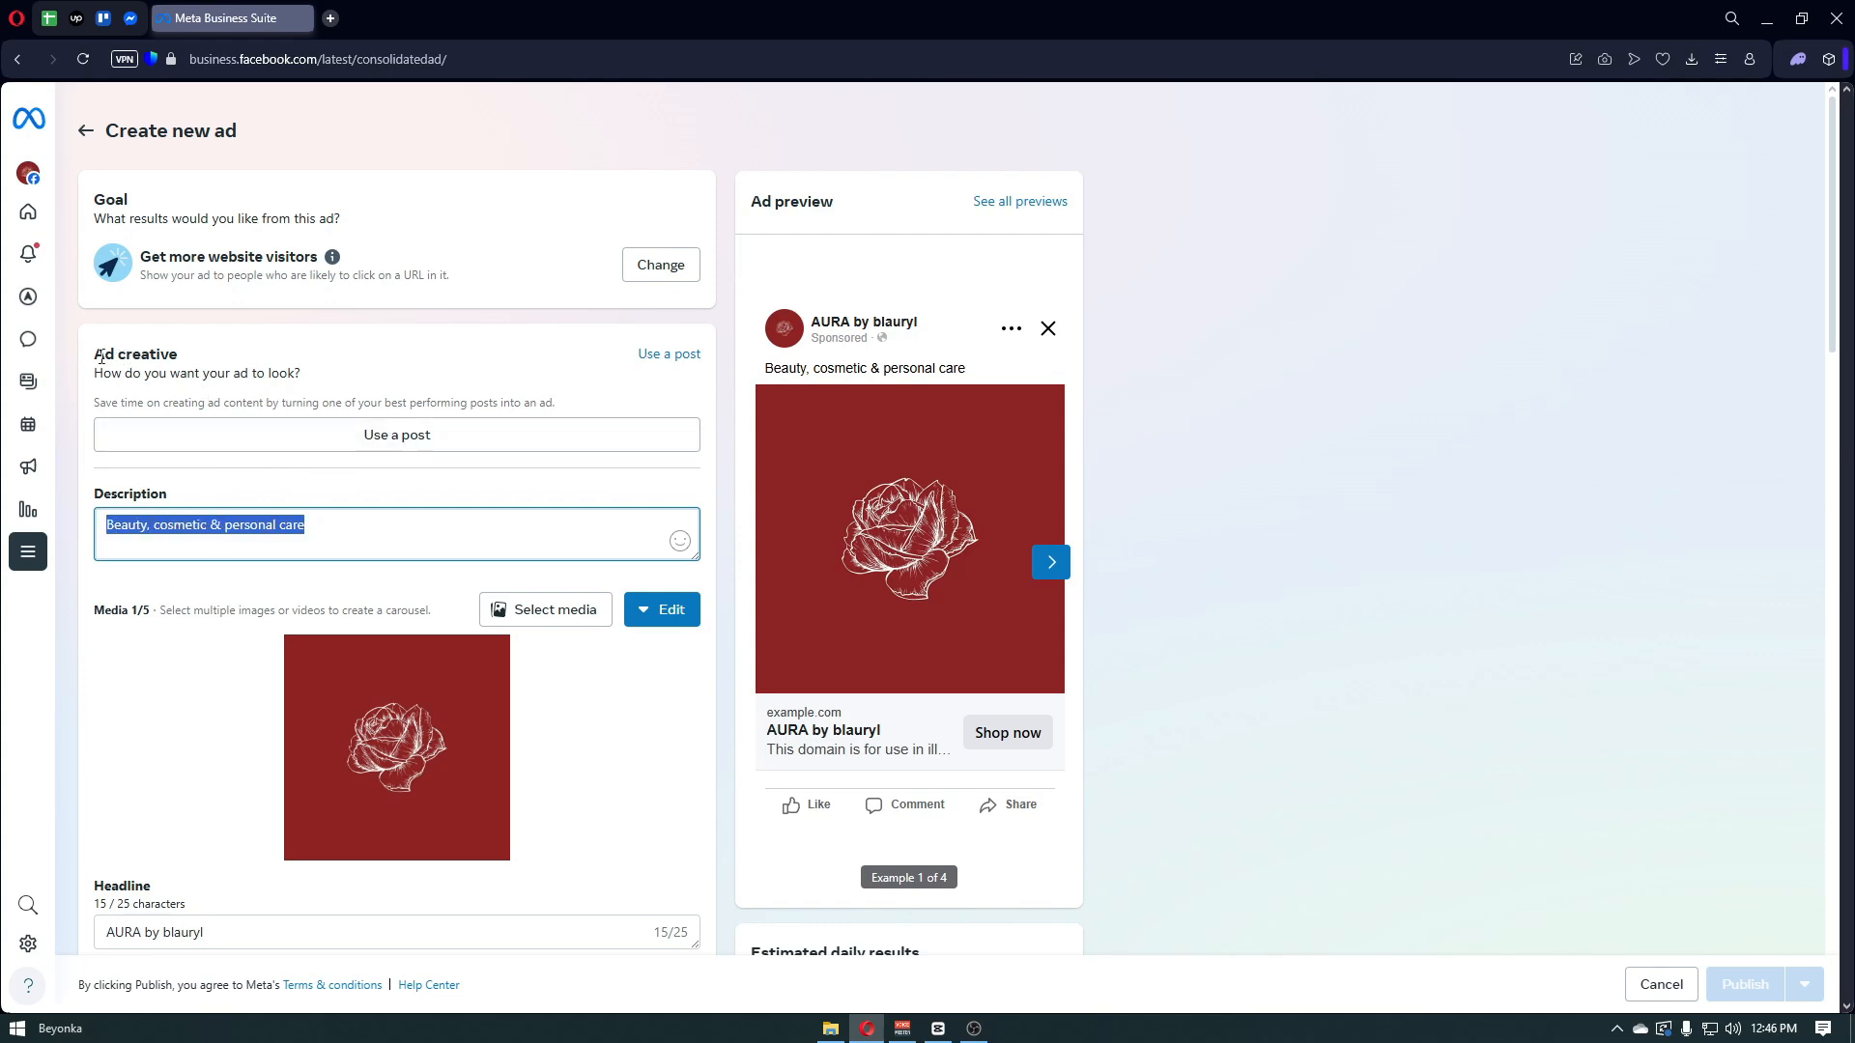
{"action": "left_click_drag", "start_coordinate": [169, 354], "coordinate": [104, 354]}
{"action": "left_click", "coordinate": [418, 445]}
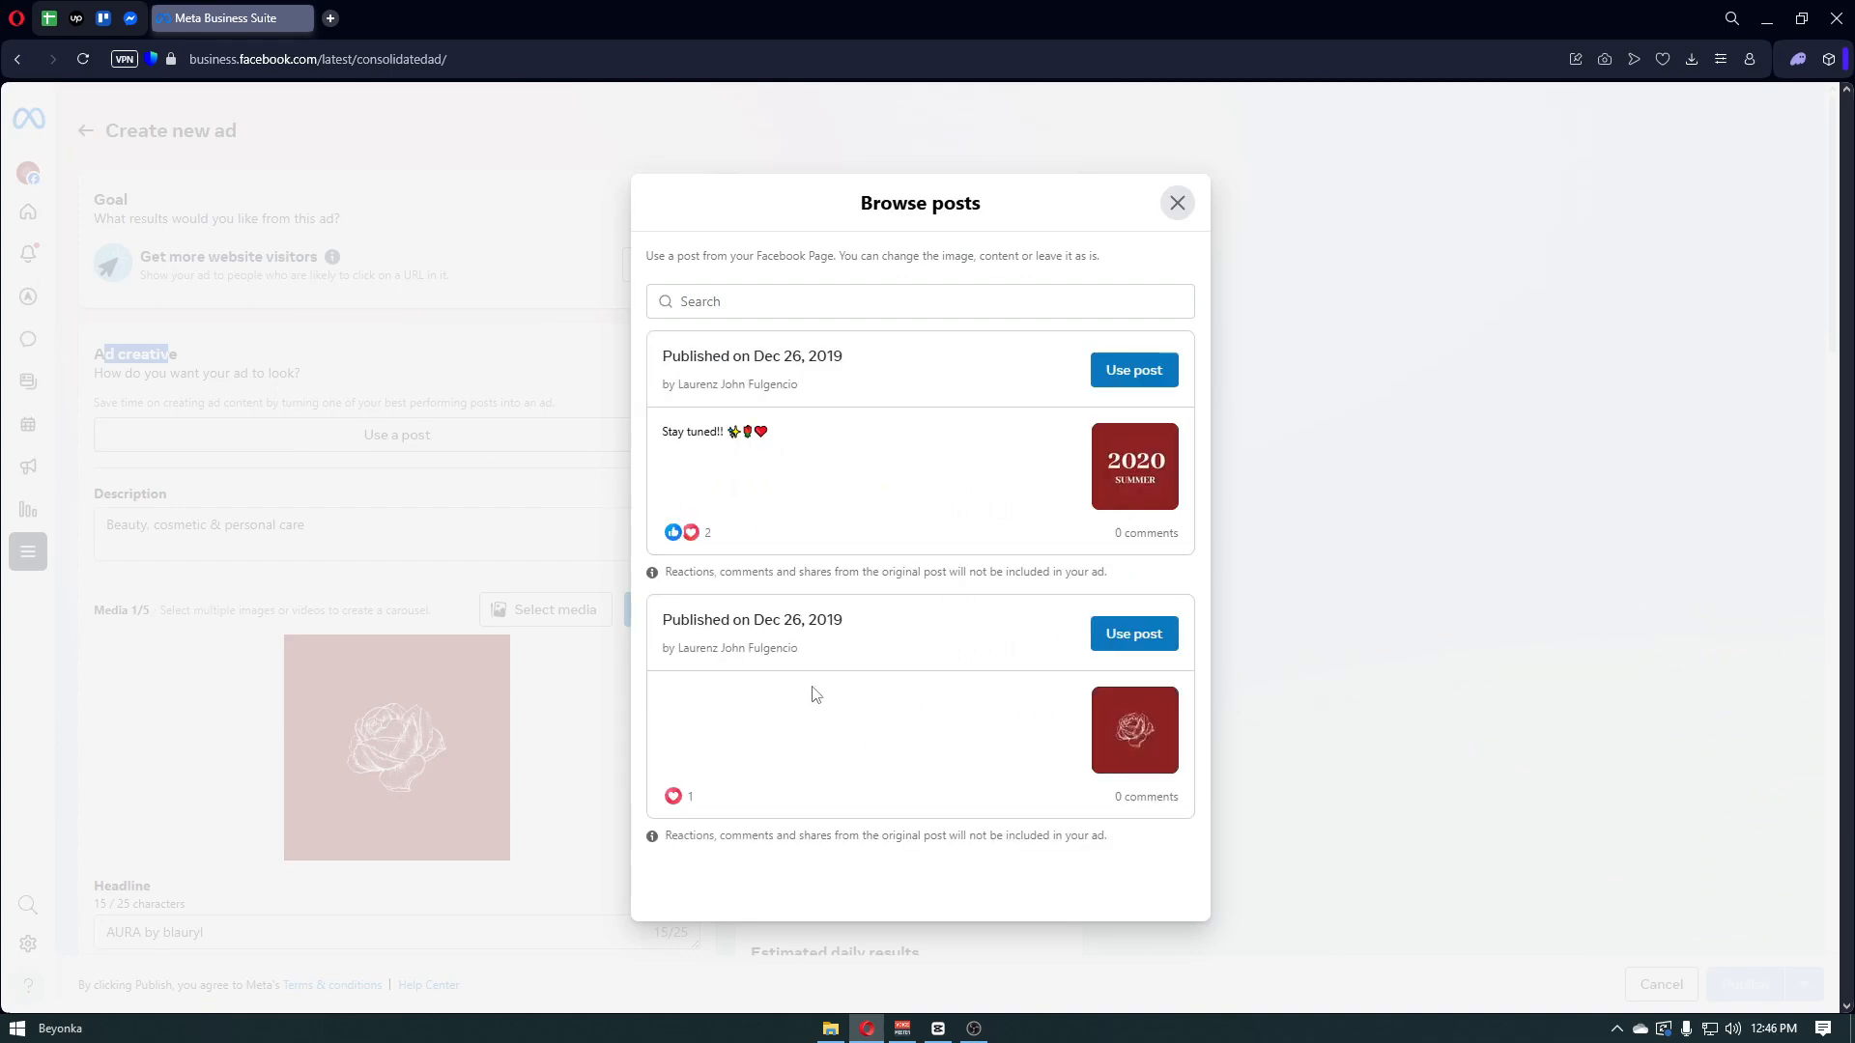
{"action": "left_click", "coordinate": [1177, 205]}
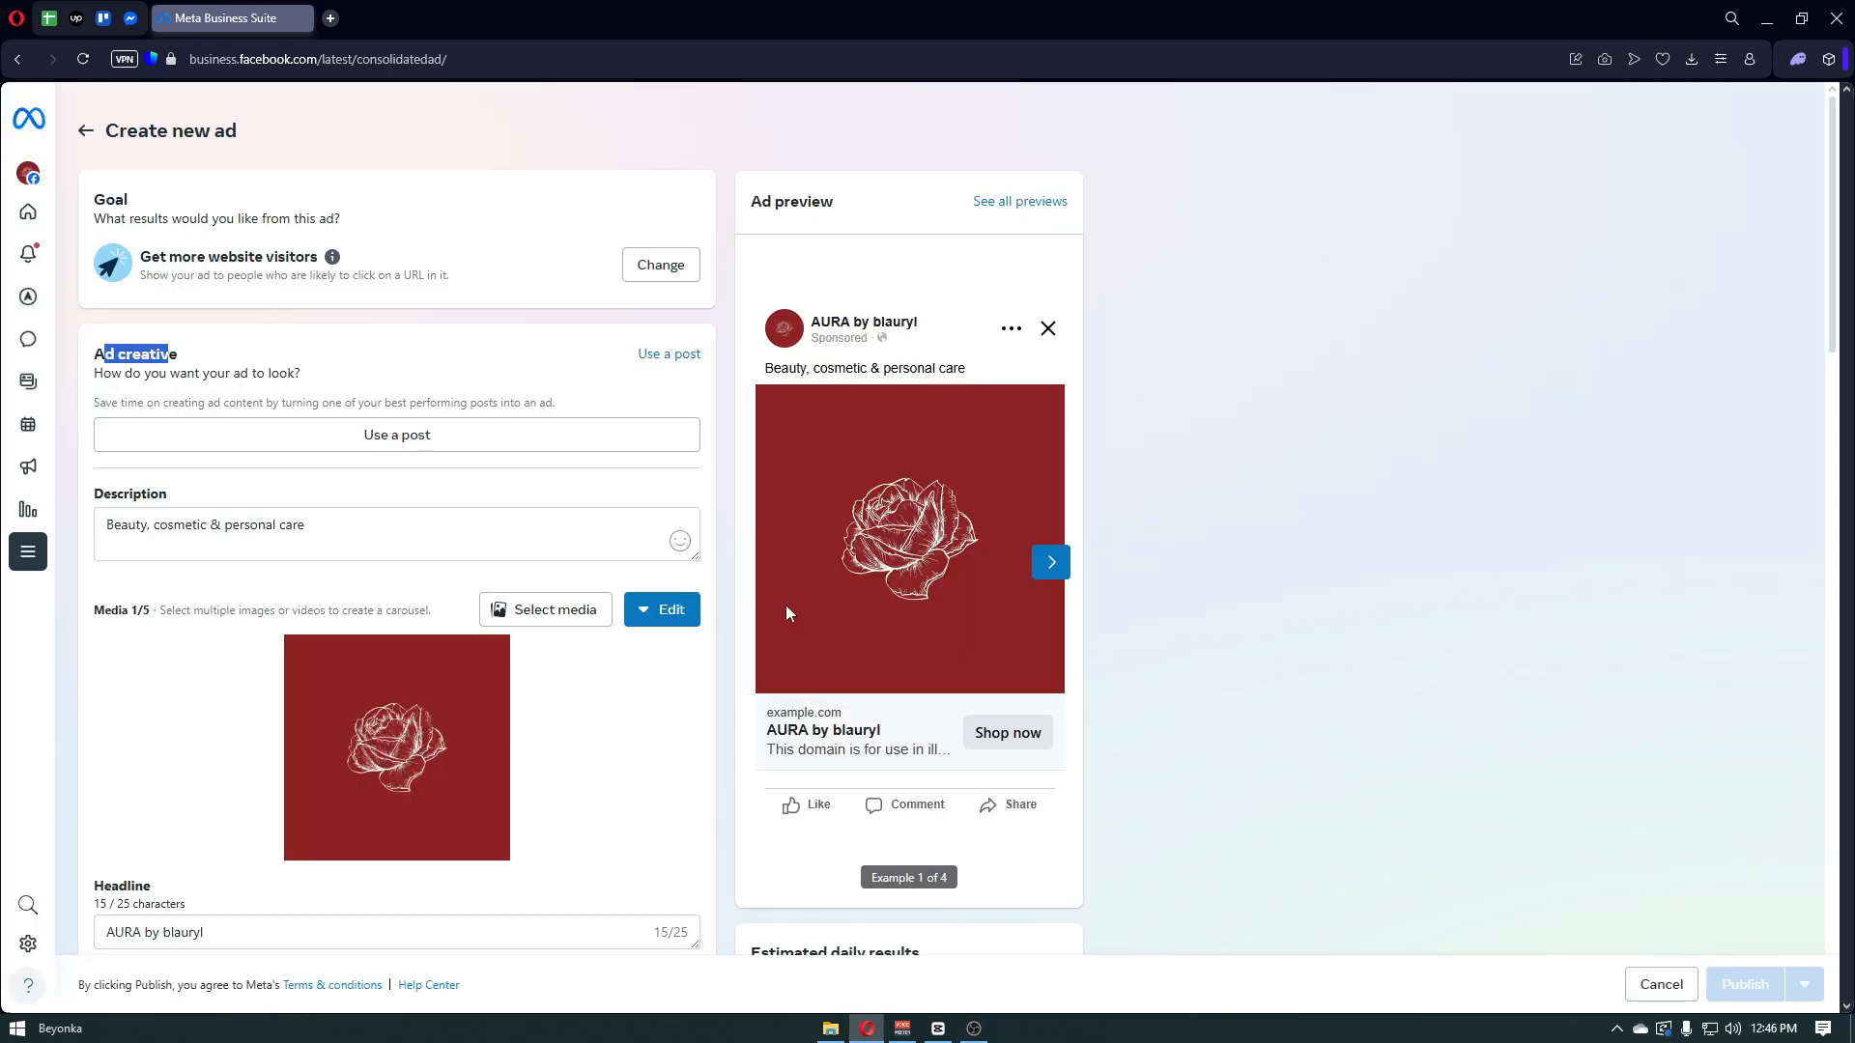
- View the available options for the ad's additional contact method and close the list without changing the selection
{"action": "scroll", "coordinate": [712, 728], "scroll_direction": "down", "scroll_amount": 2}
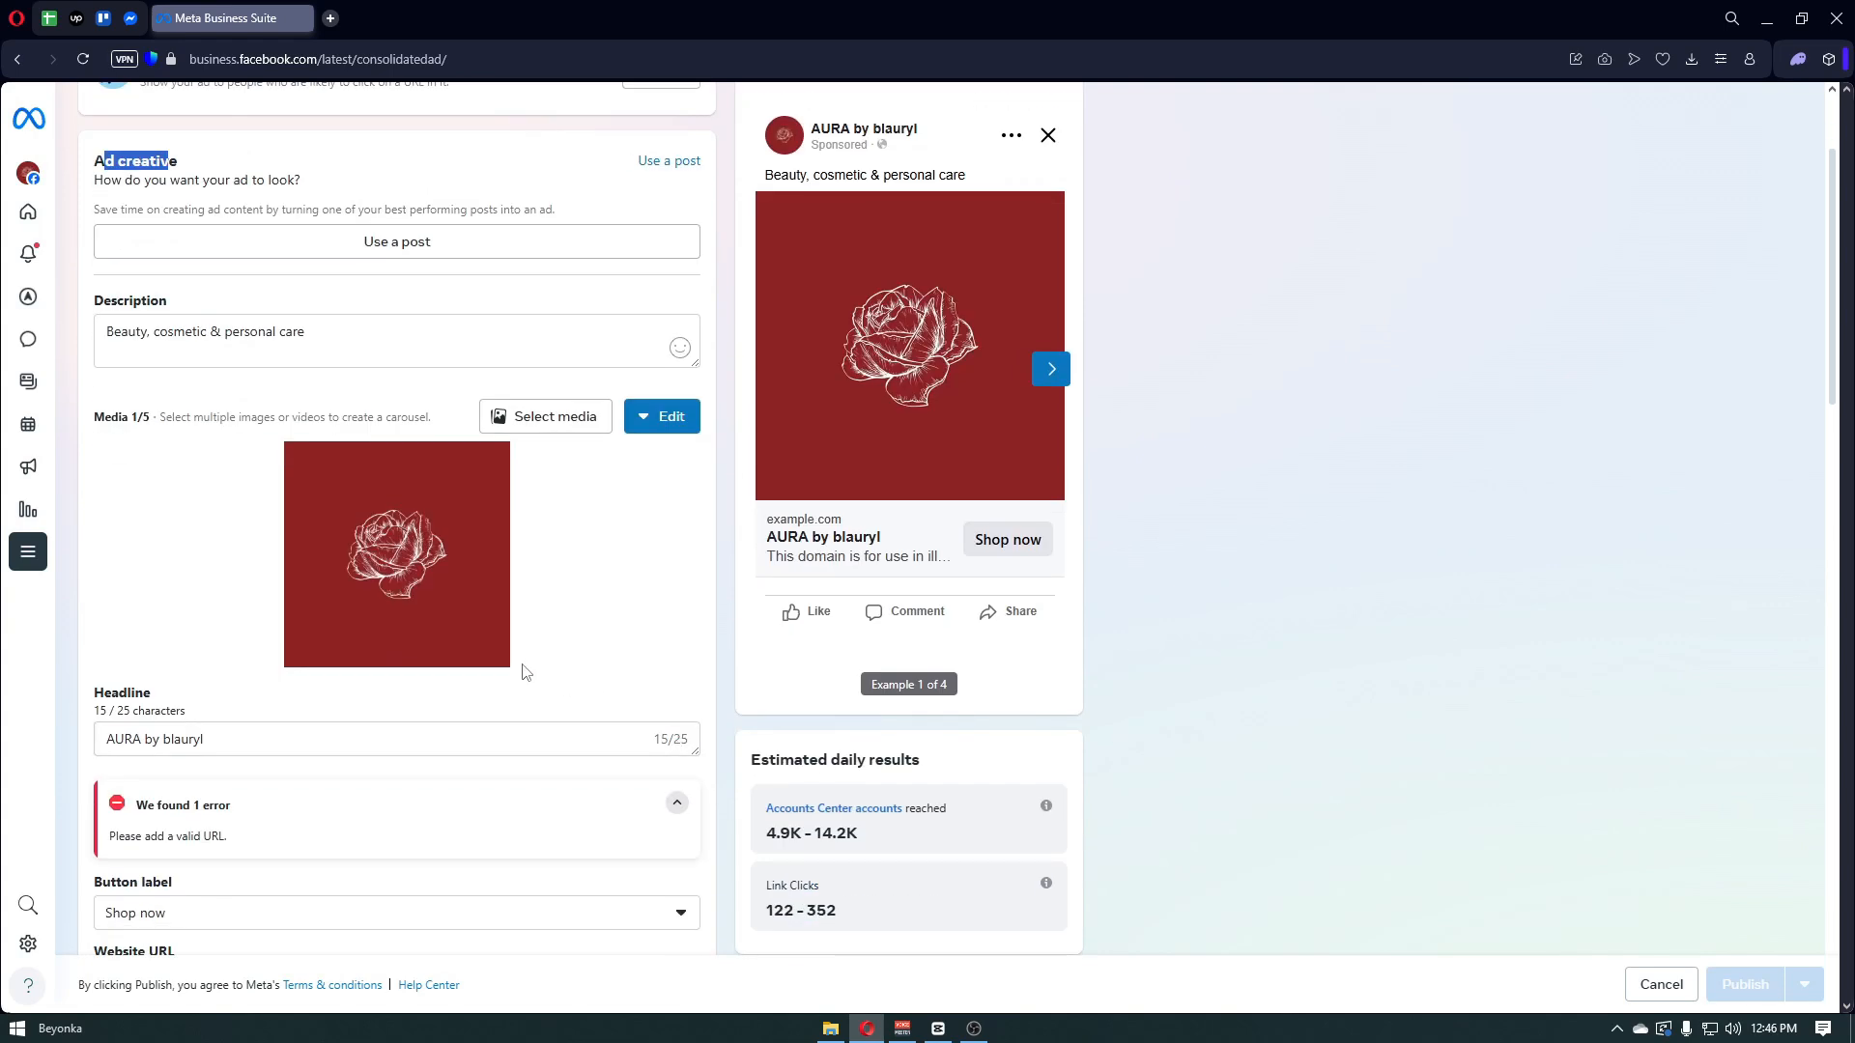
{"action": "scroll", "coordinate": [461, 666], "scroll_direction": "down", "scroll_amount": 2}
{"action": "scroll", "coordinate": [461, 665], "scroll_direction": "down", "scroll_amount": 4}
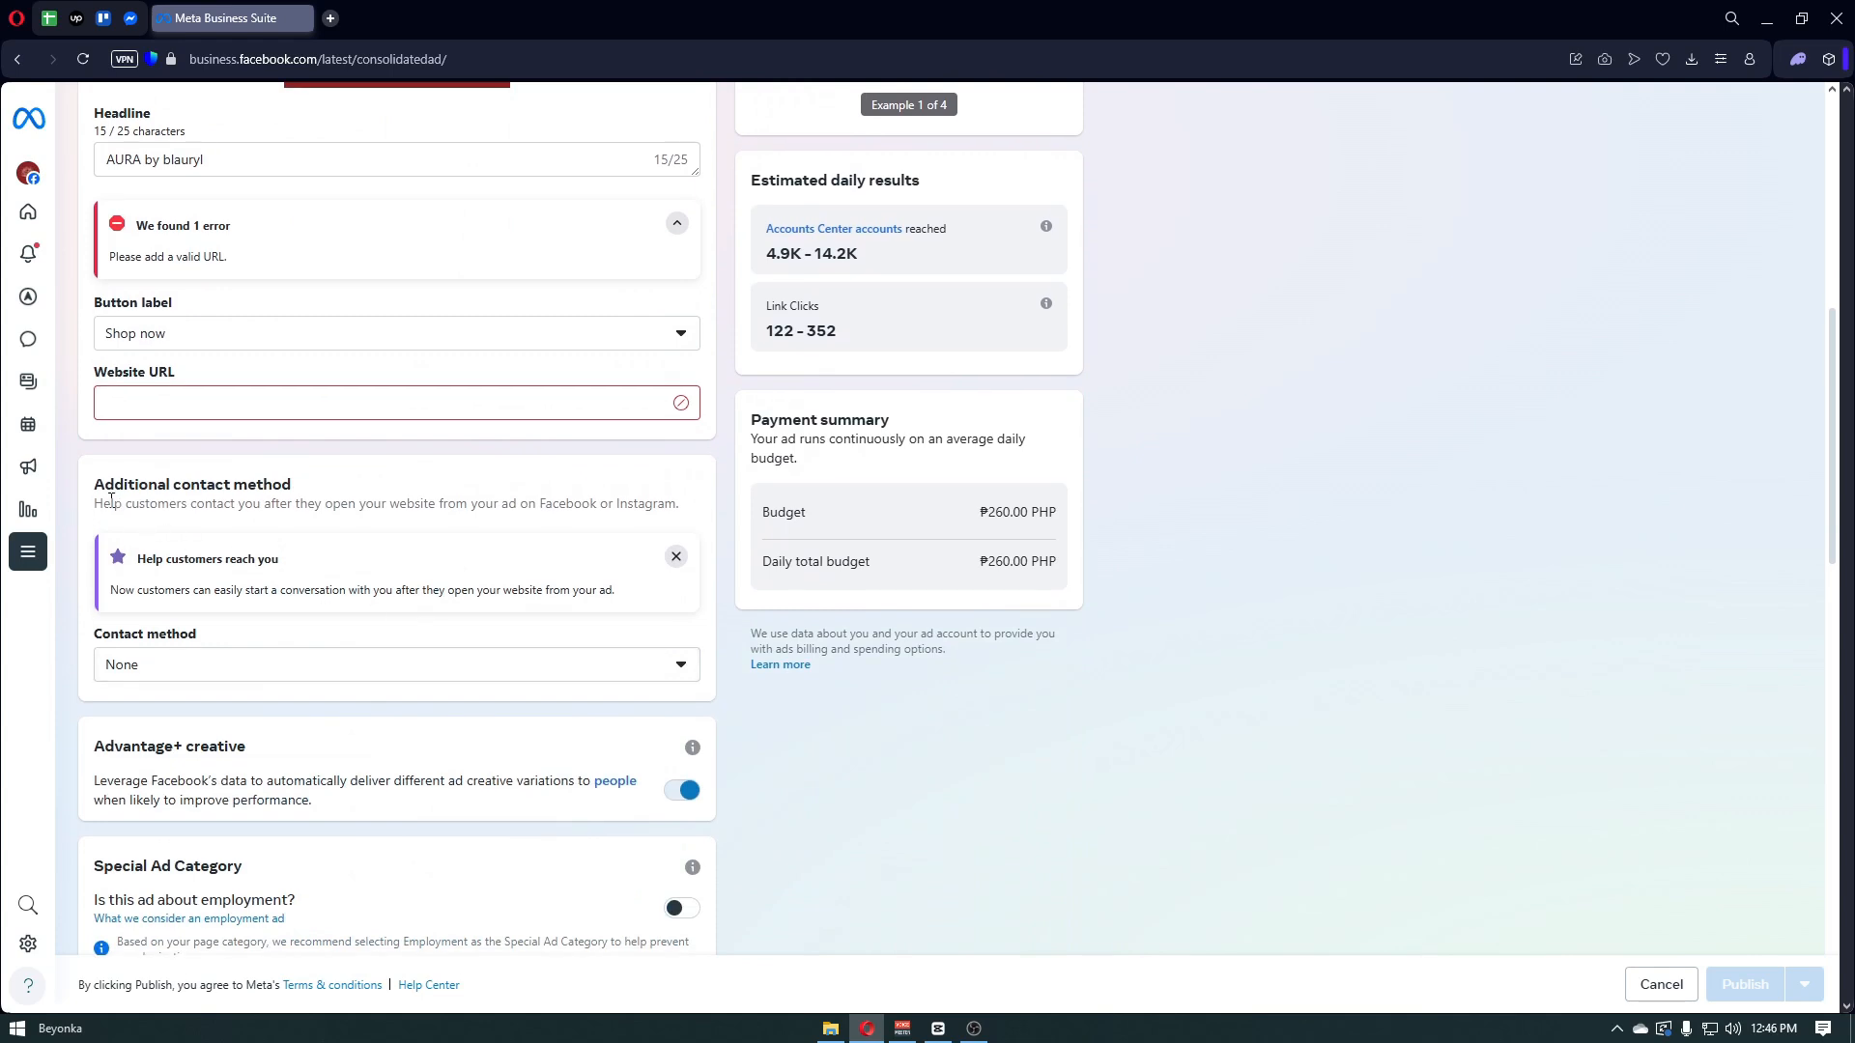
{"action": "left_click_drag", "start_coordinate": [104, 485], "coordinate": [302, 496]}
{"action": "left_click", "coordinate": [302, 495]}
{"action": "left_click", "coordinate": [186, 673]}
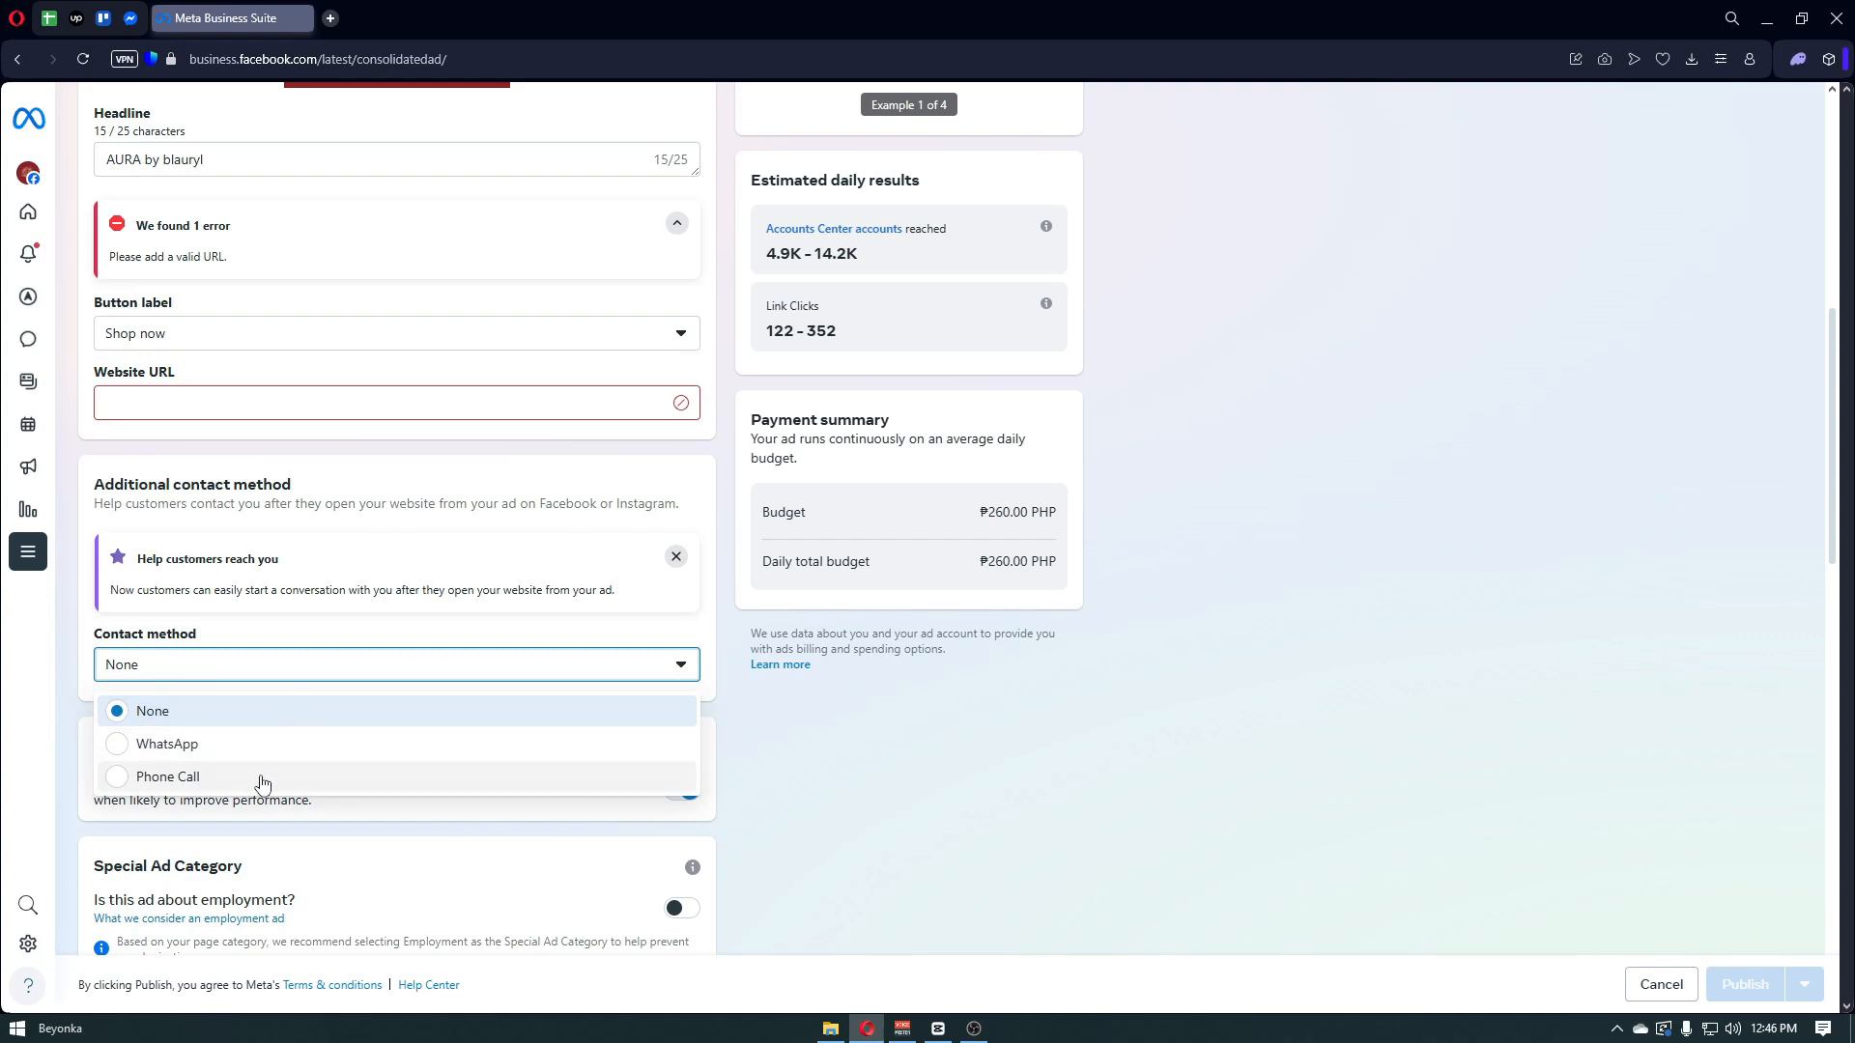
{"action": "left_click", "coordinate": [773, 759]}
- Read the Advantage+ creative setting's description on the ad form
{"action": "scroll", "coordinate": [773, 760], "scroll_direction": "down", "scroll_amount": 2}
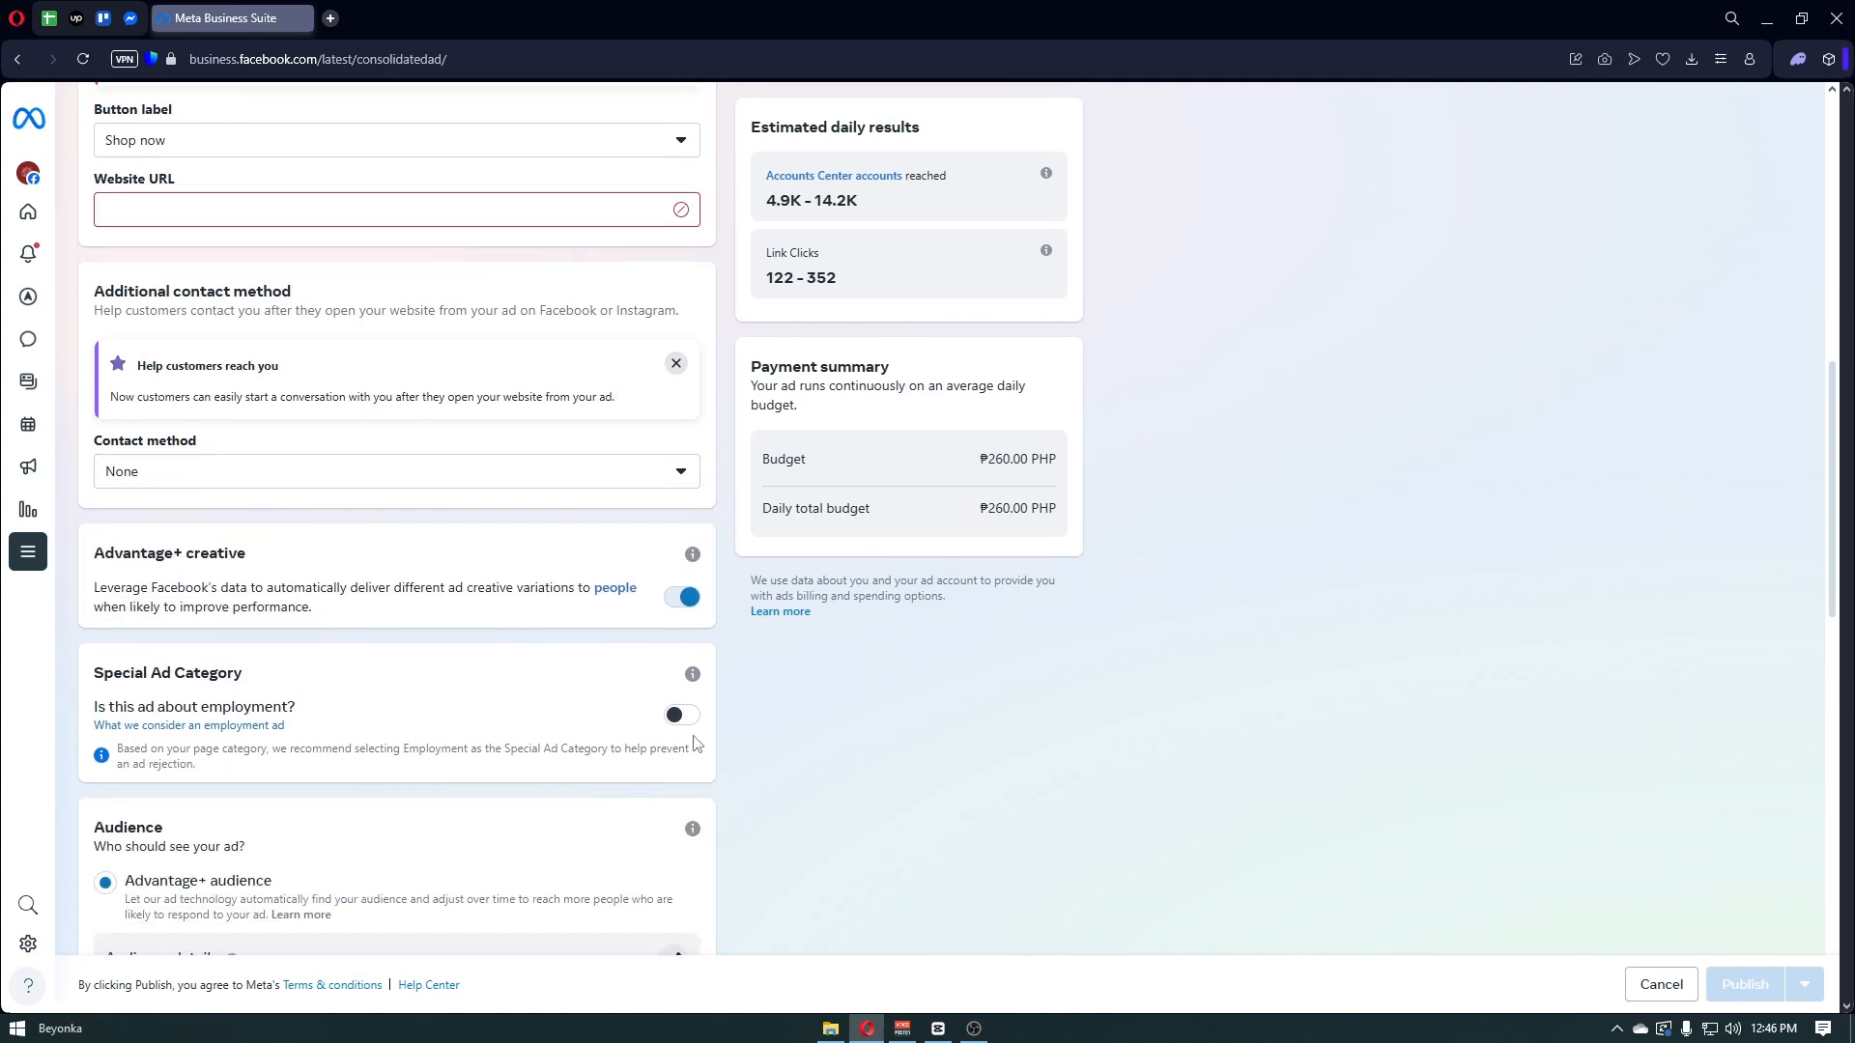
{"action": "left_click_drag", "start_coordinate": [95, 554], "coordinate": [577, 591]}
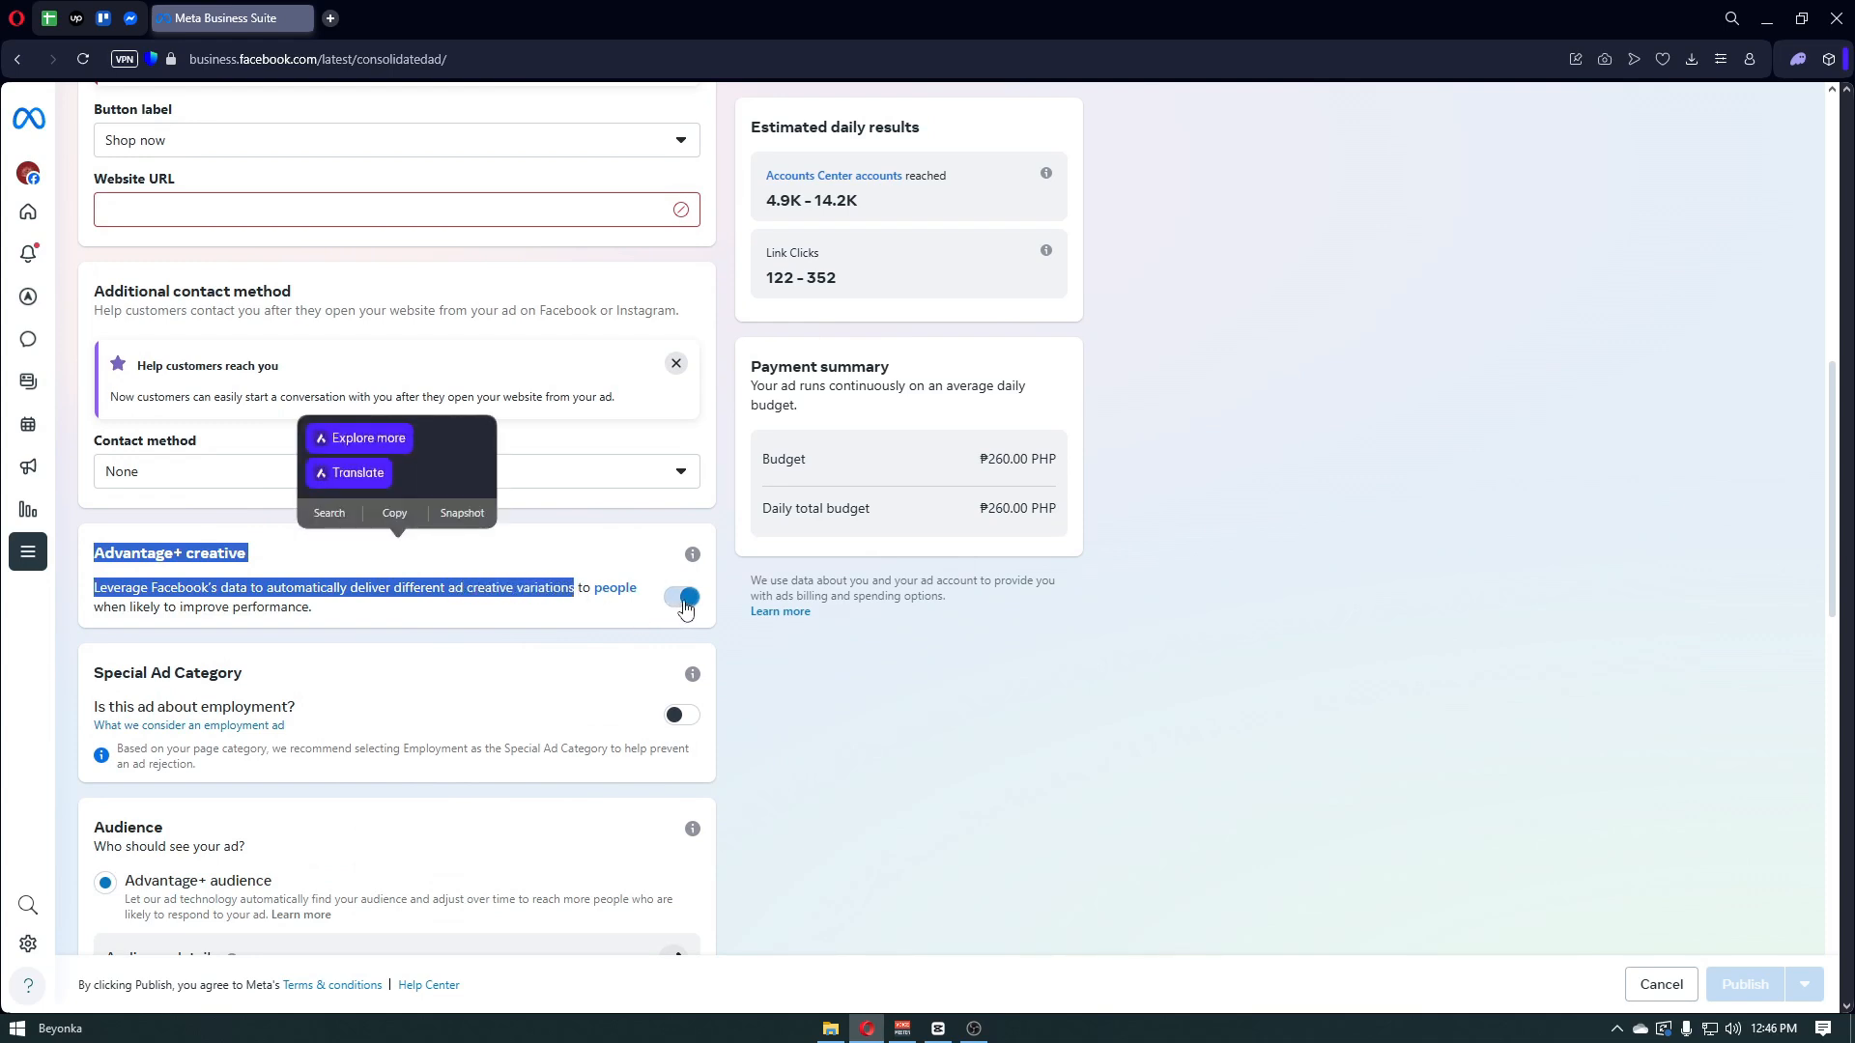
{"action": "left_click", "coordinate": [900, 697]}
- Save the Advantage+ audience with an age range of 20 to 34, then switch the ad's audience to "People who like your Page"
{"action": "scroll", "coordinate": [900, 698], "scroll_direction": "down", "scroll_amount": 1}
{"action": "scroll", "coordinate": [901, 697], "scroll_direction": "down", "scroll_amount": 4}
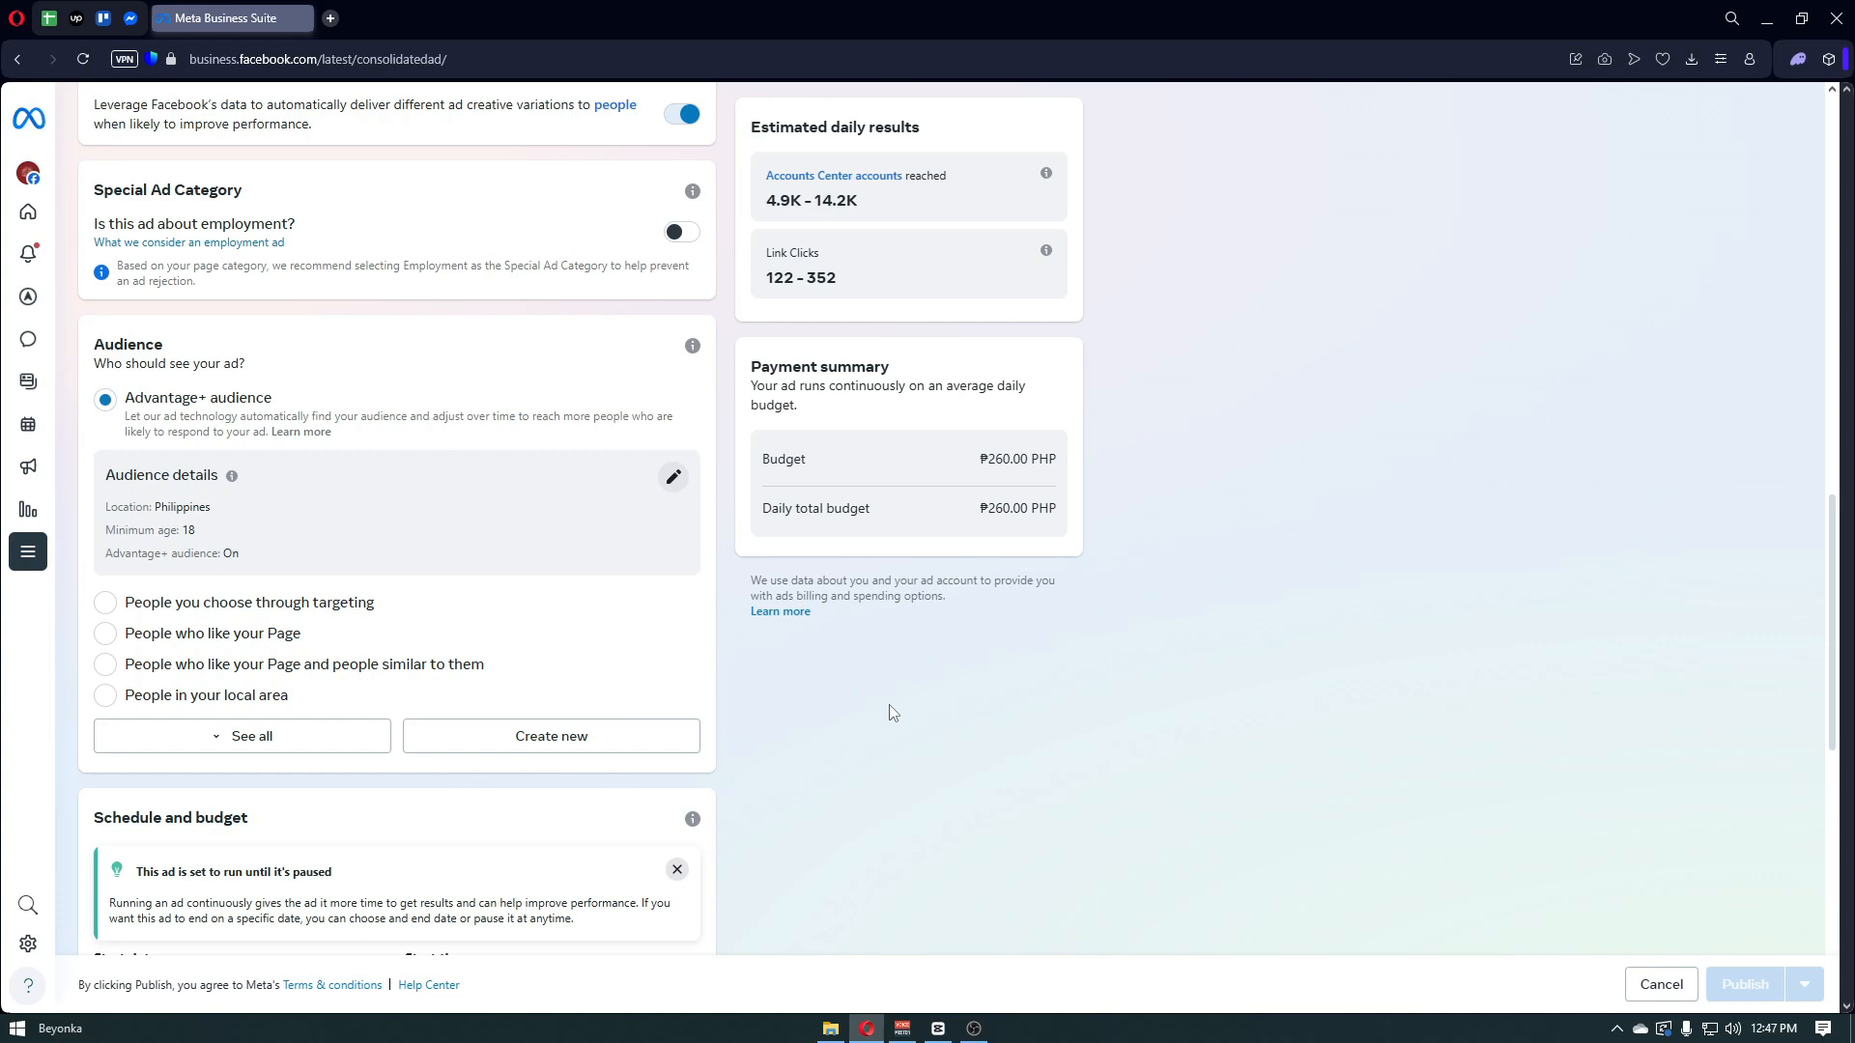
{"action": "left_click", "coordinate": [674, 477]}
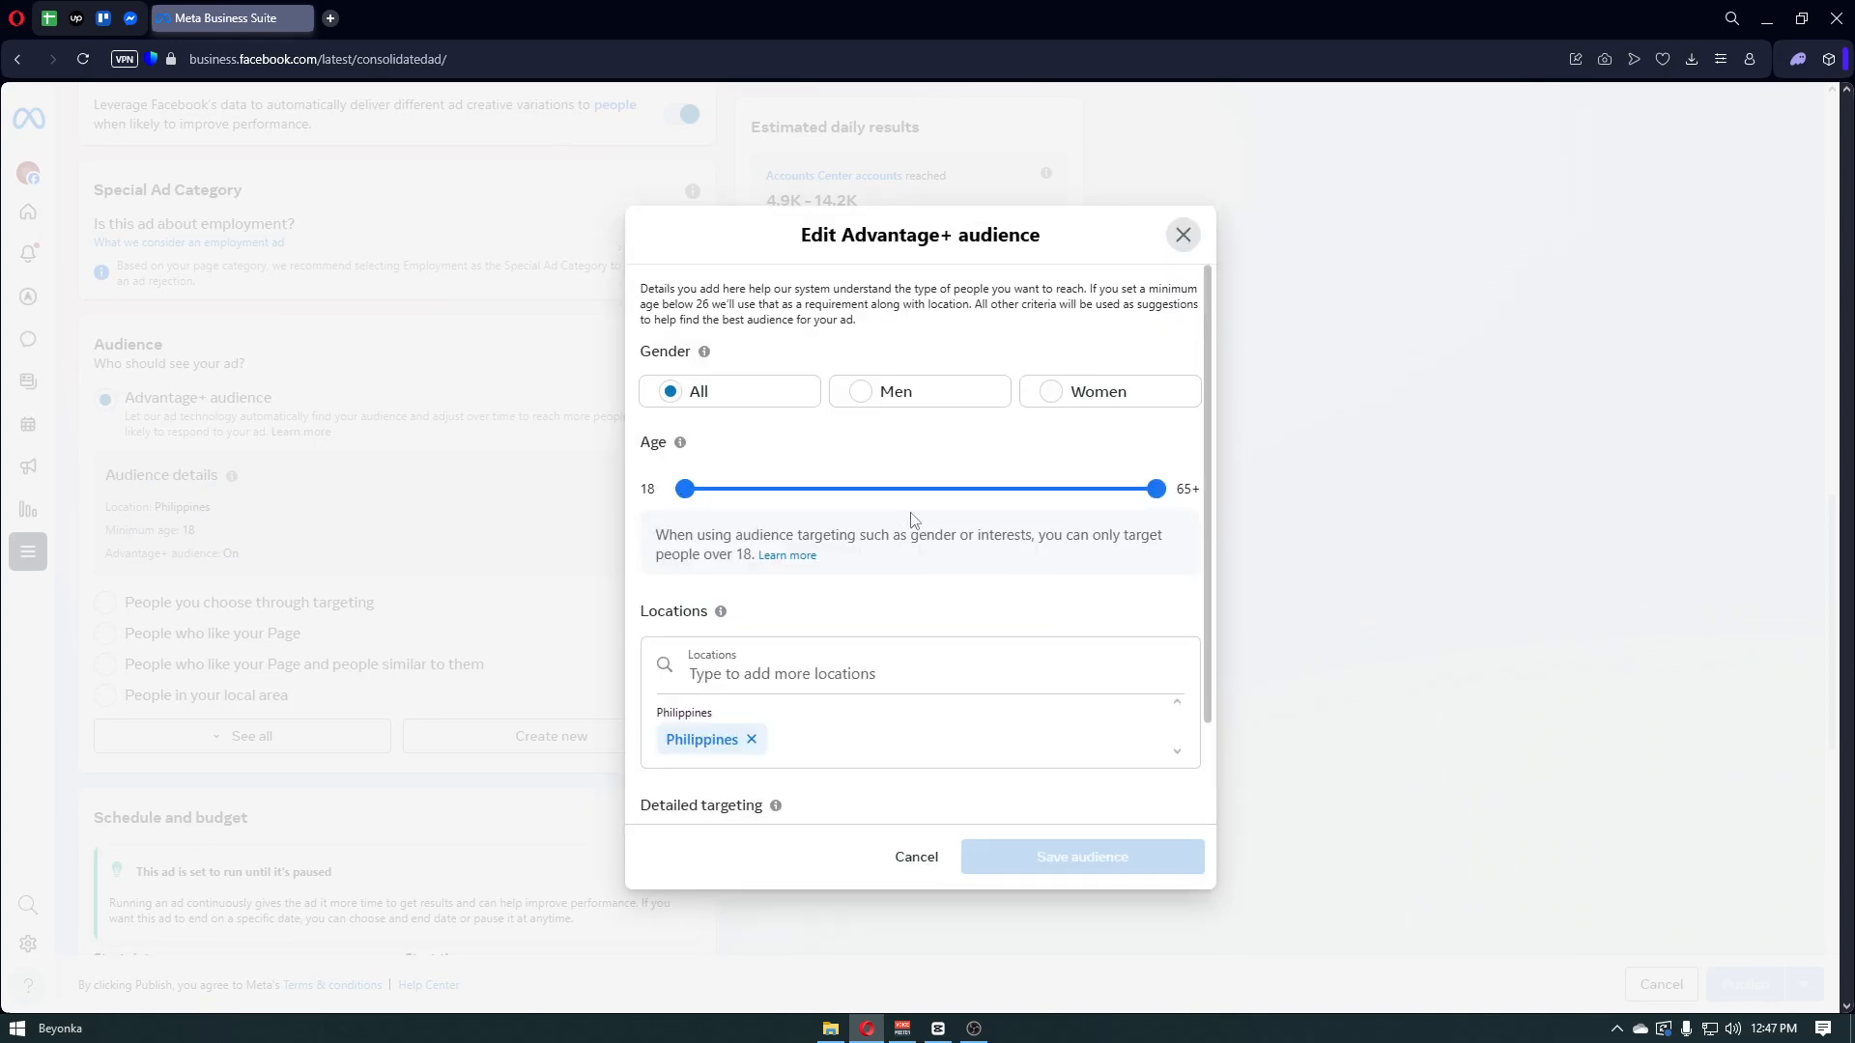
{"action": "mouse_move", "coordinate": [685, 495]}
{"action": "left_mouse_down"}
{"action": "mouse_move", "coordinate": [720, 500]}
{"action": "mouse_move", "coordinate": [705, 493]}
{"action": "left_mouse_up"}
{"action": "left_click_drag", "start_coordinate": [1156, 490], "coordinate": [845, 504]}
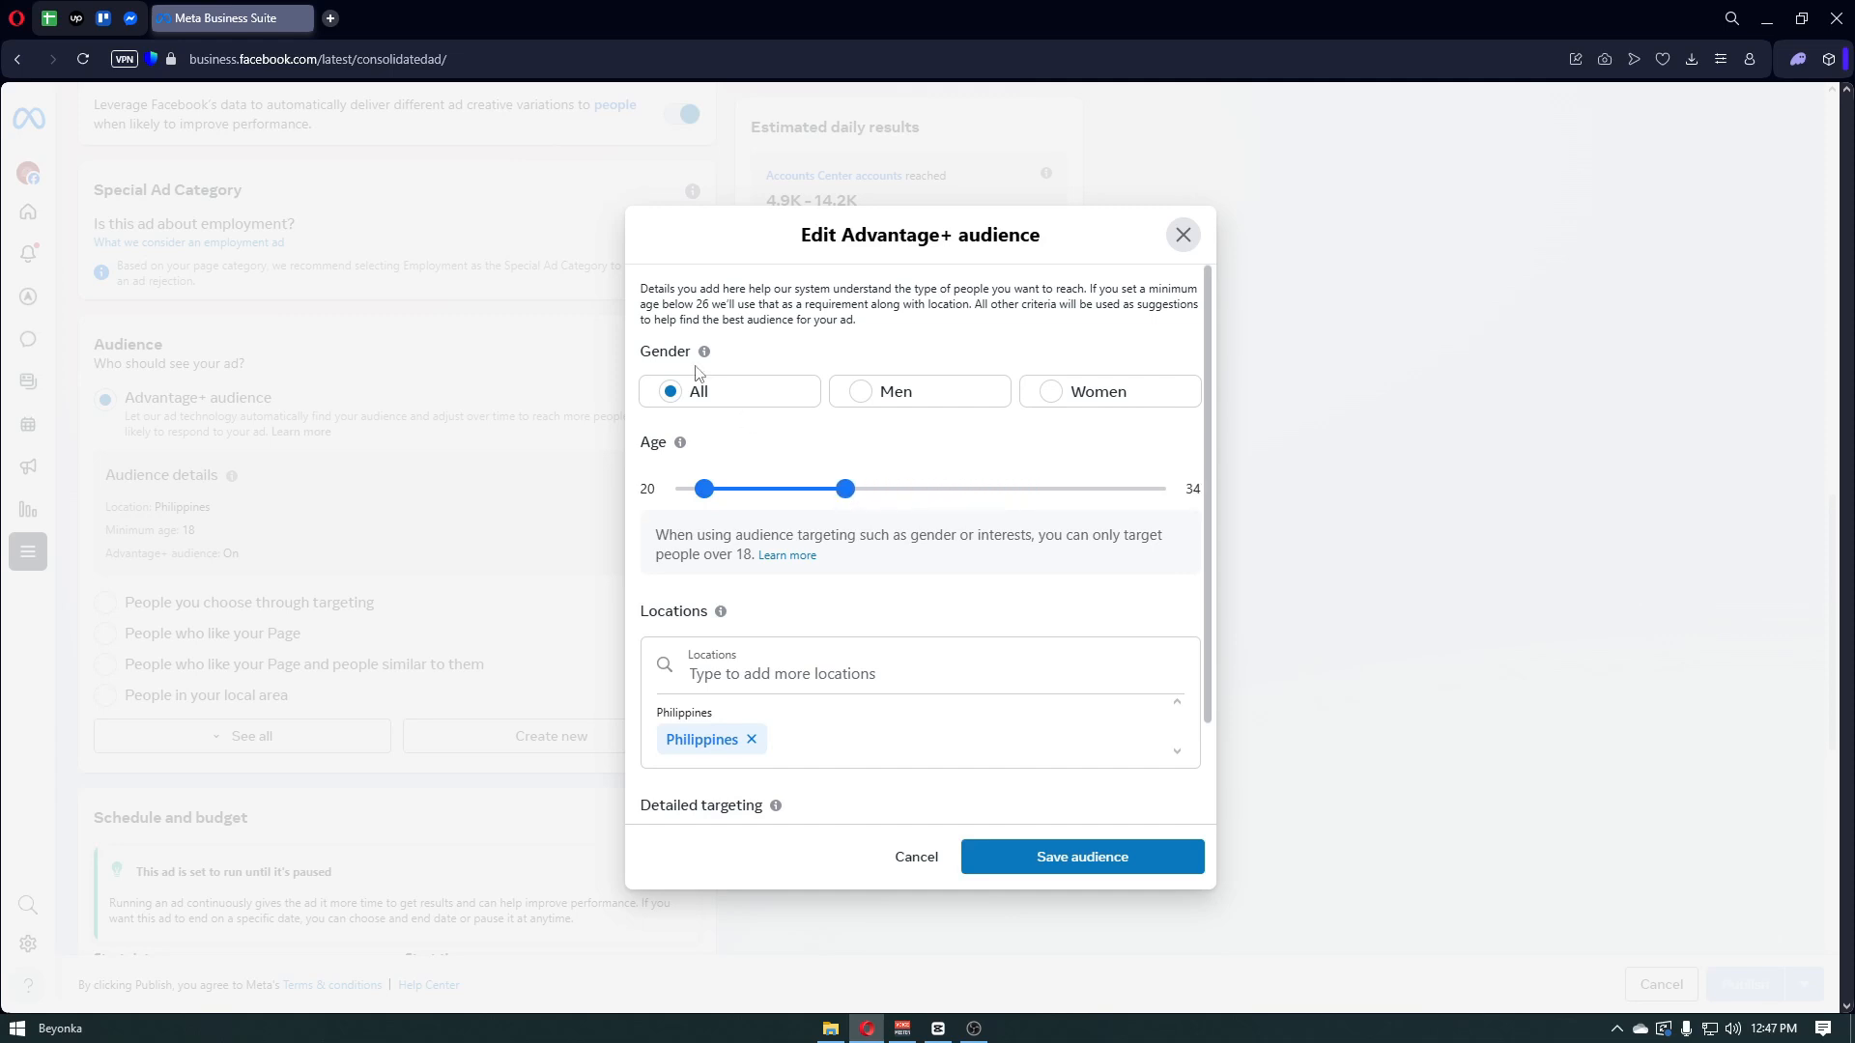
{"action": "scroll", "coordinate": [812, 463], "scroll_direction": "down", "scroll_amount": 3}
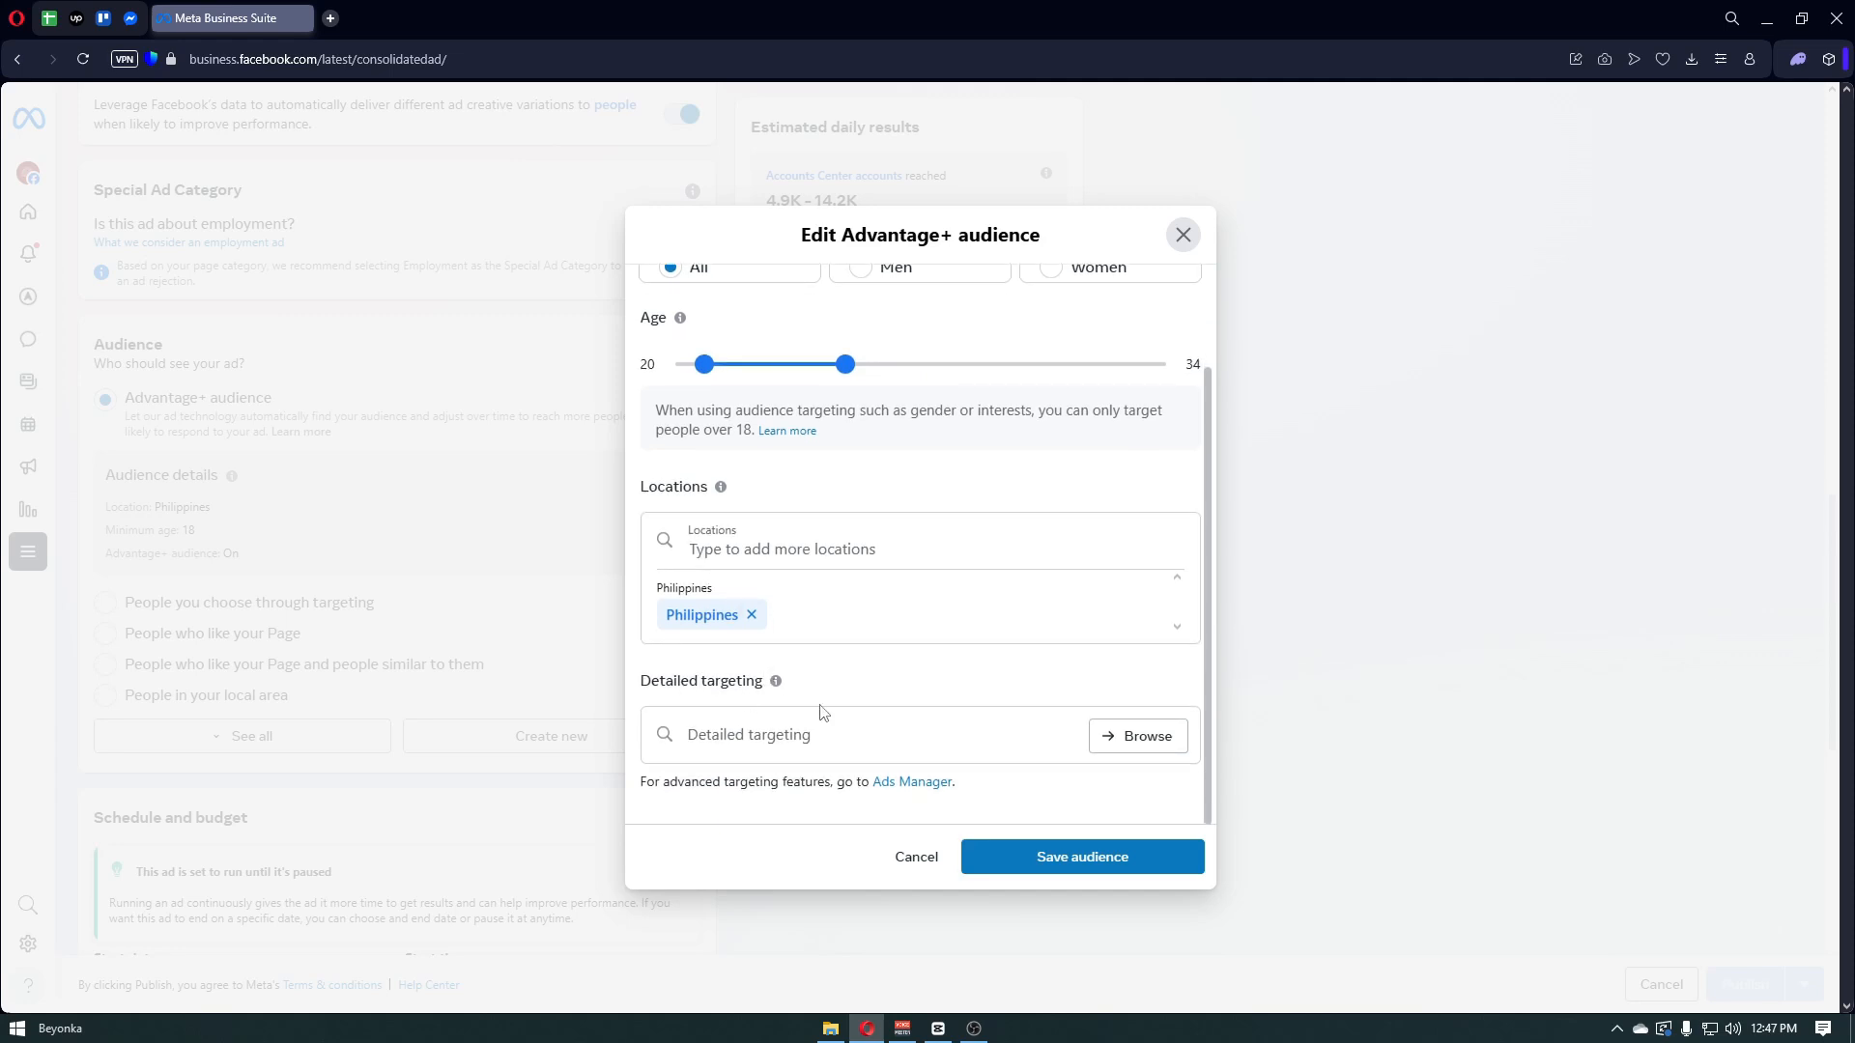
{"action": "left_click", "coordinate": [1025, 860]}
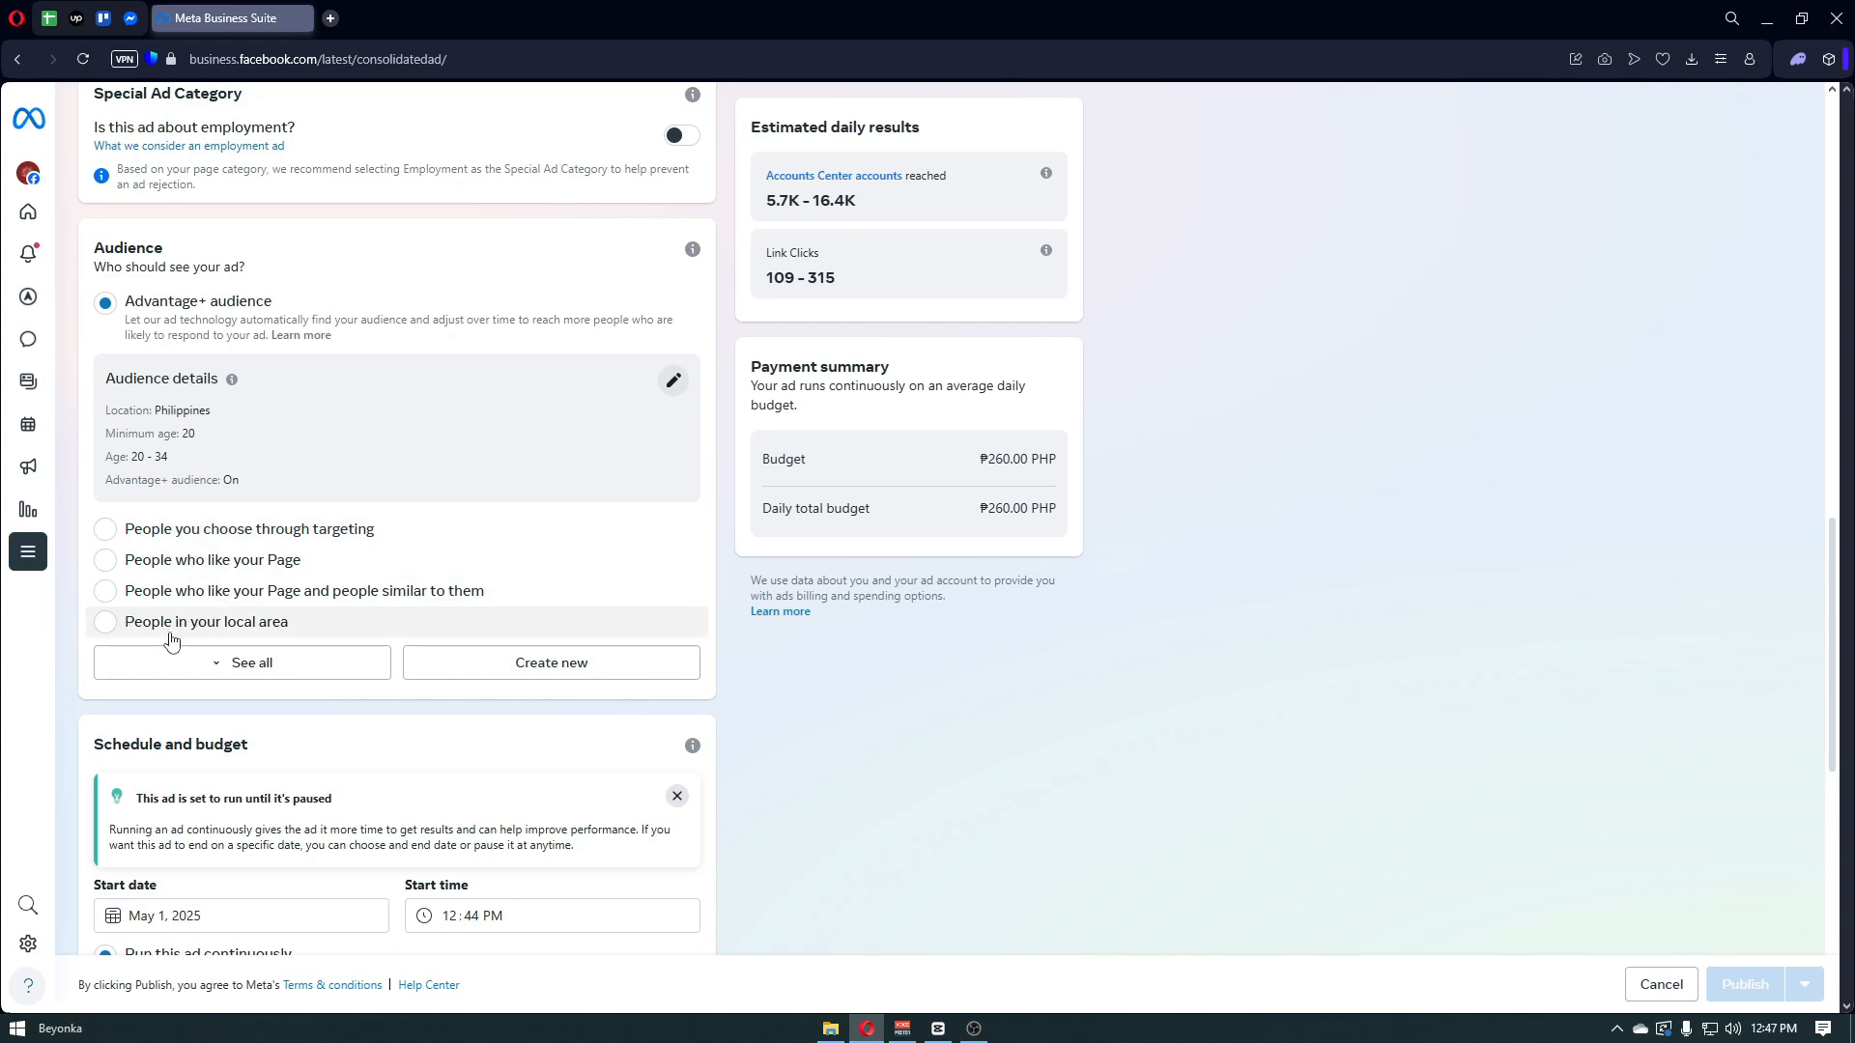
{"action": "scroll", "coordinate": [368, 712], "scroll_direction": "down", "scroll_amount": 2}
{"action": "left_click", "coordinate": [180, 377]}
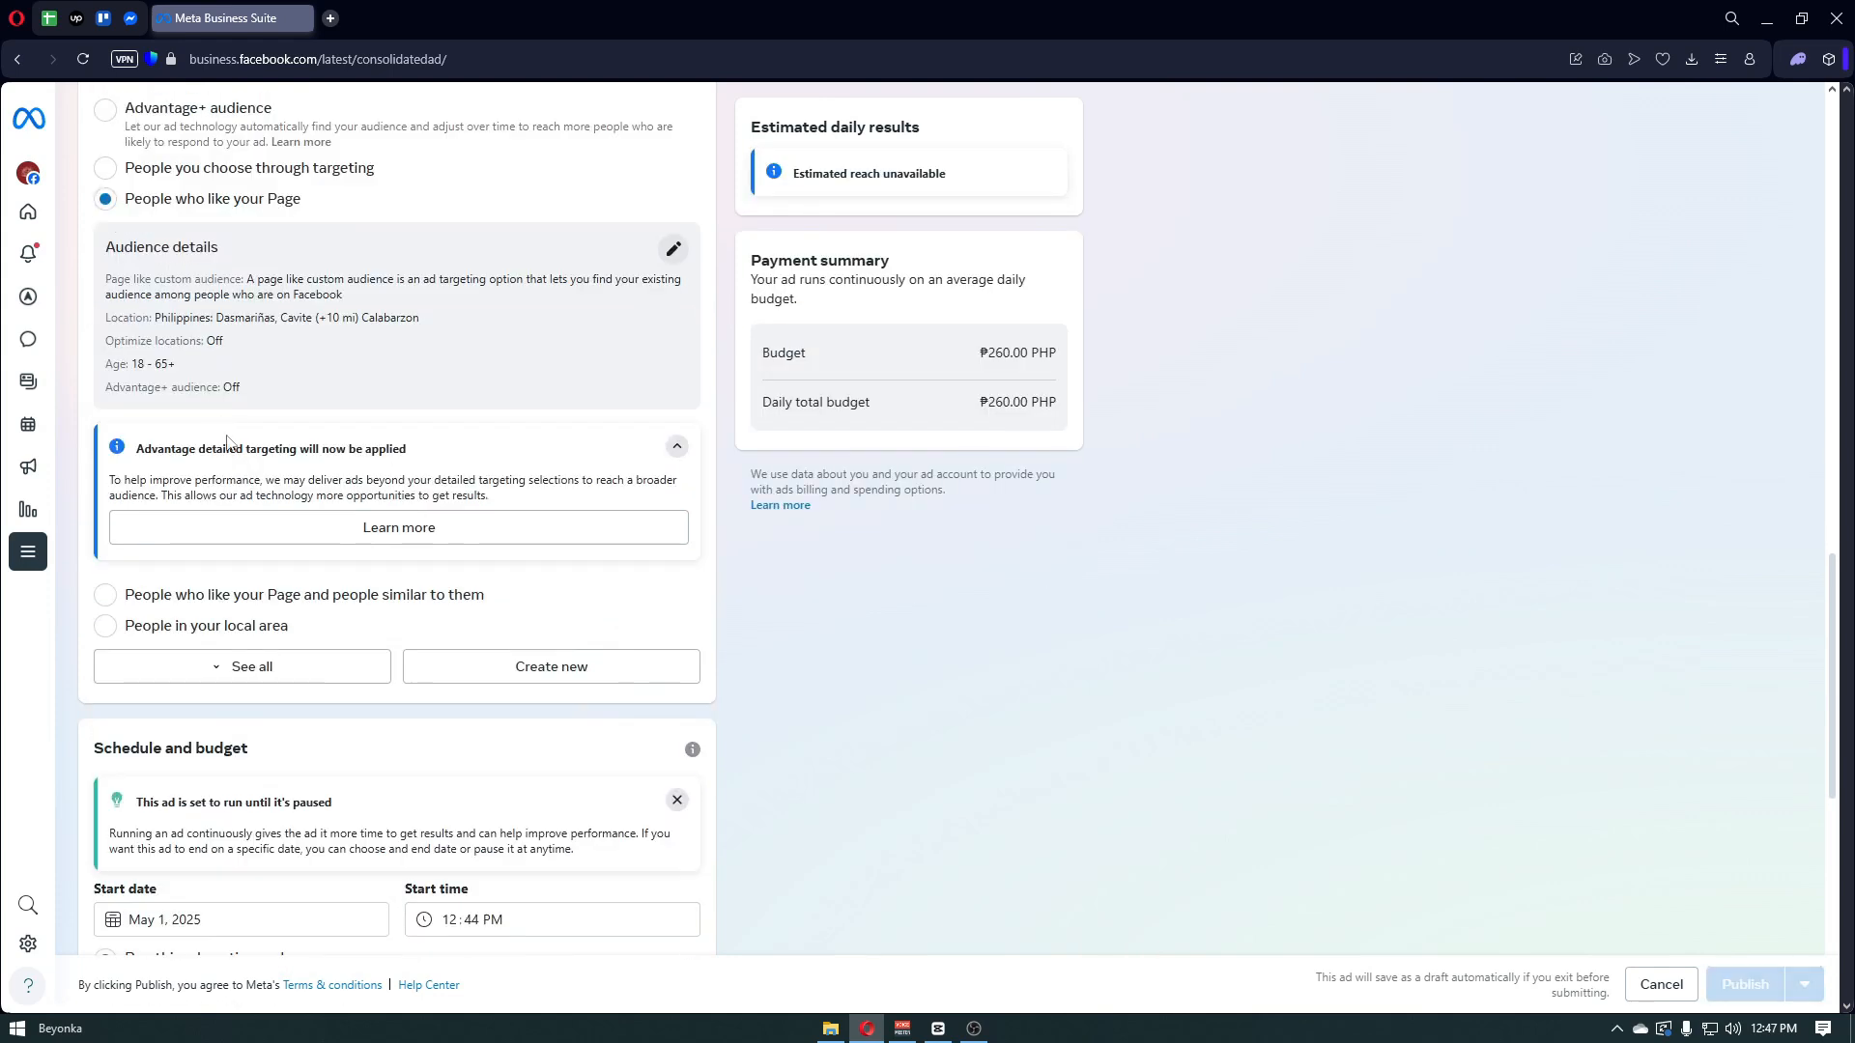
- Set the ad's daily budget to ₱1,000.00 in the Schedule and budget section
{"action": "scroll", "coordinate": [577, 678], "scroll_direction": "down", "scroll_amount": 4}
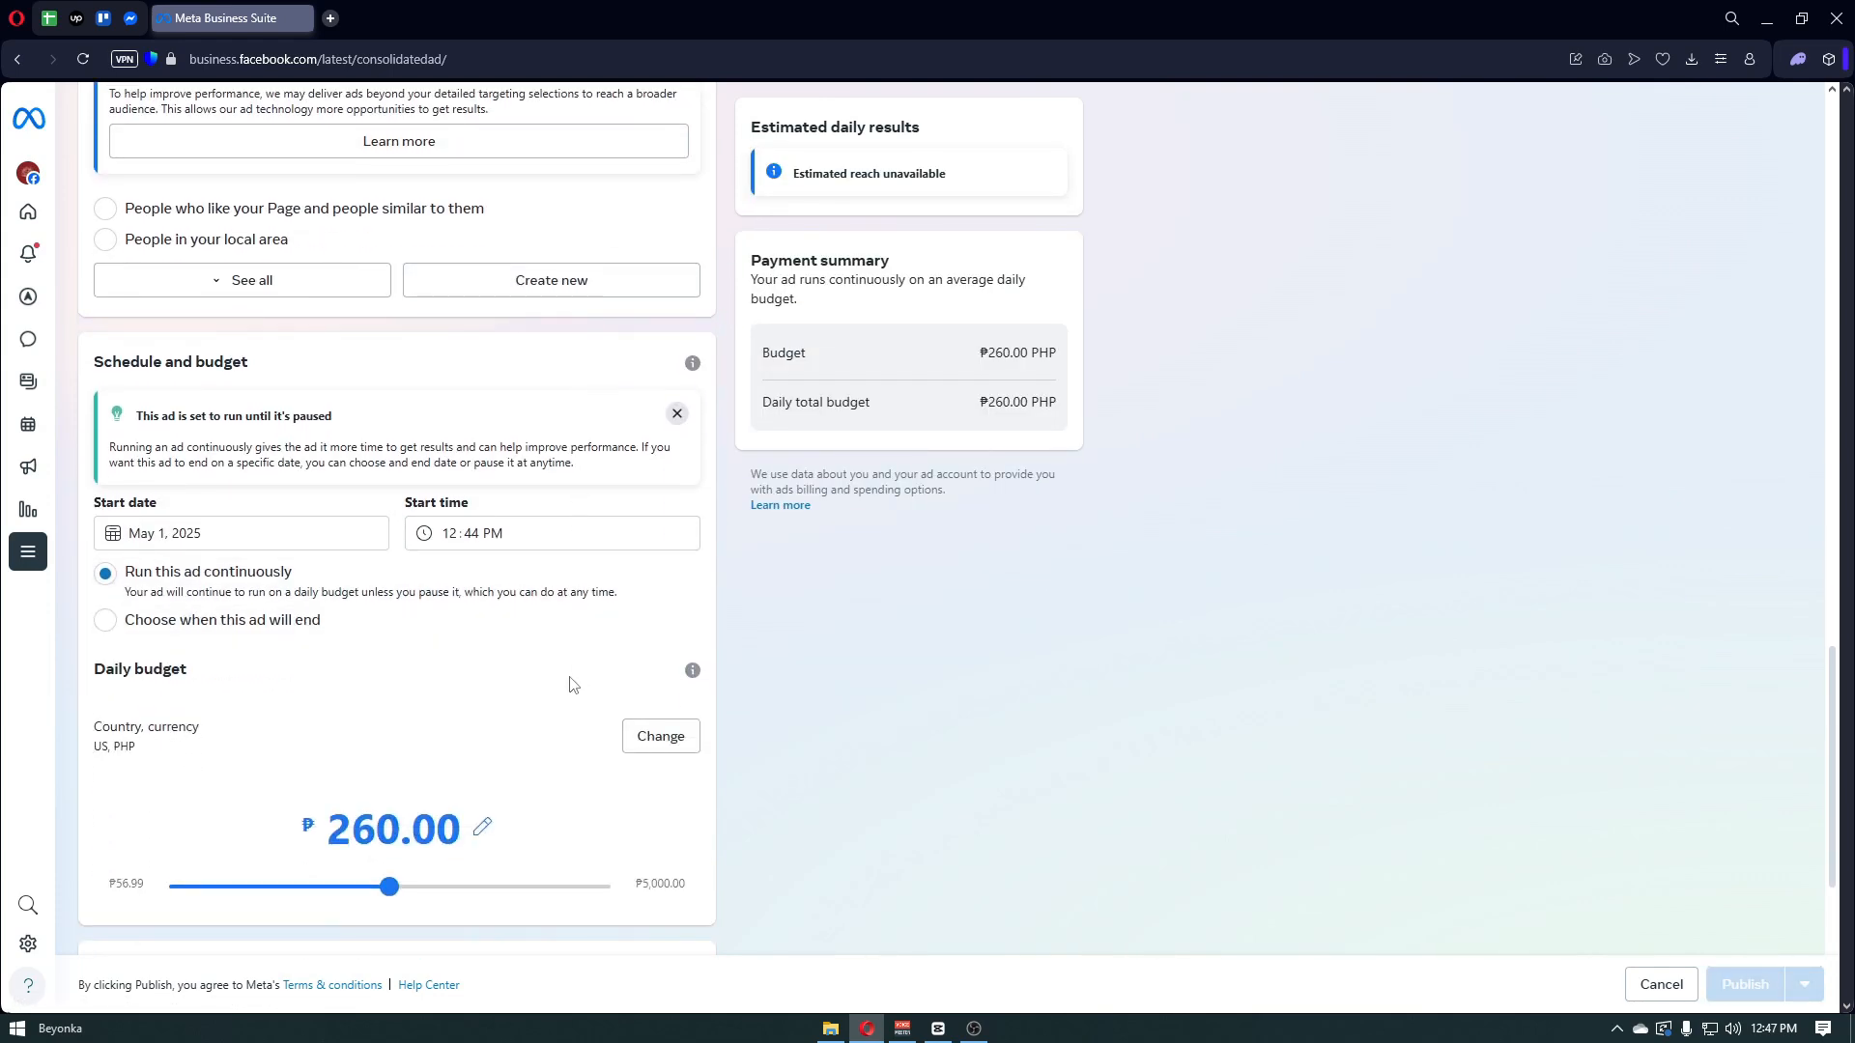
{"action": "scroll", "coordinate": [573, 684], "scroll_direction": "down", "scroll_amount": 1}
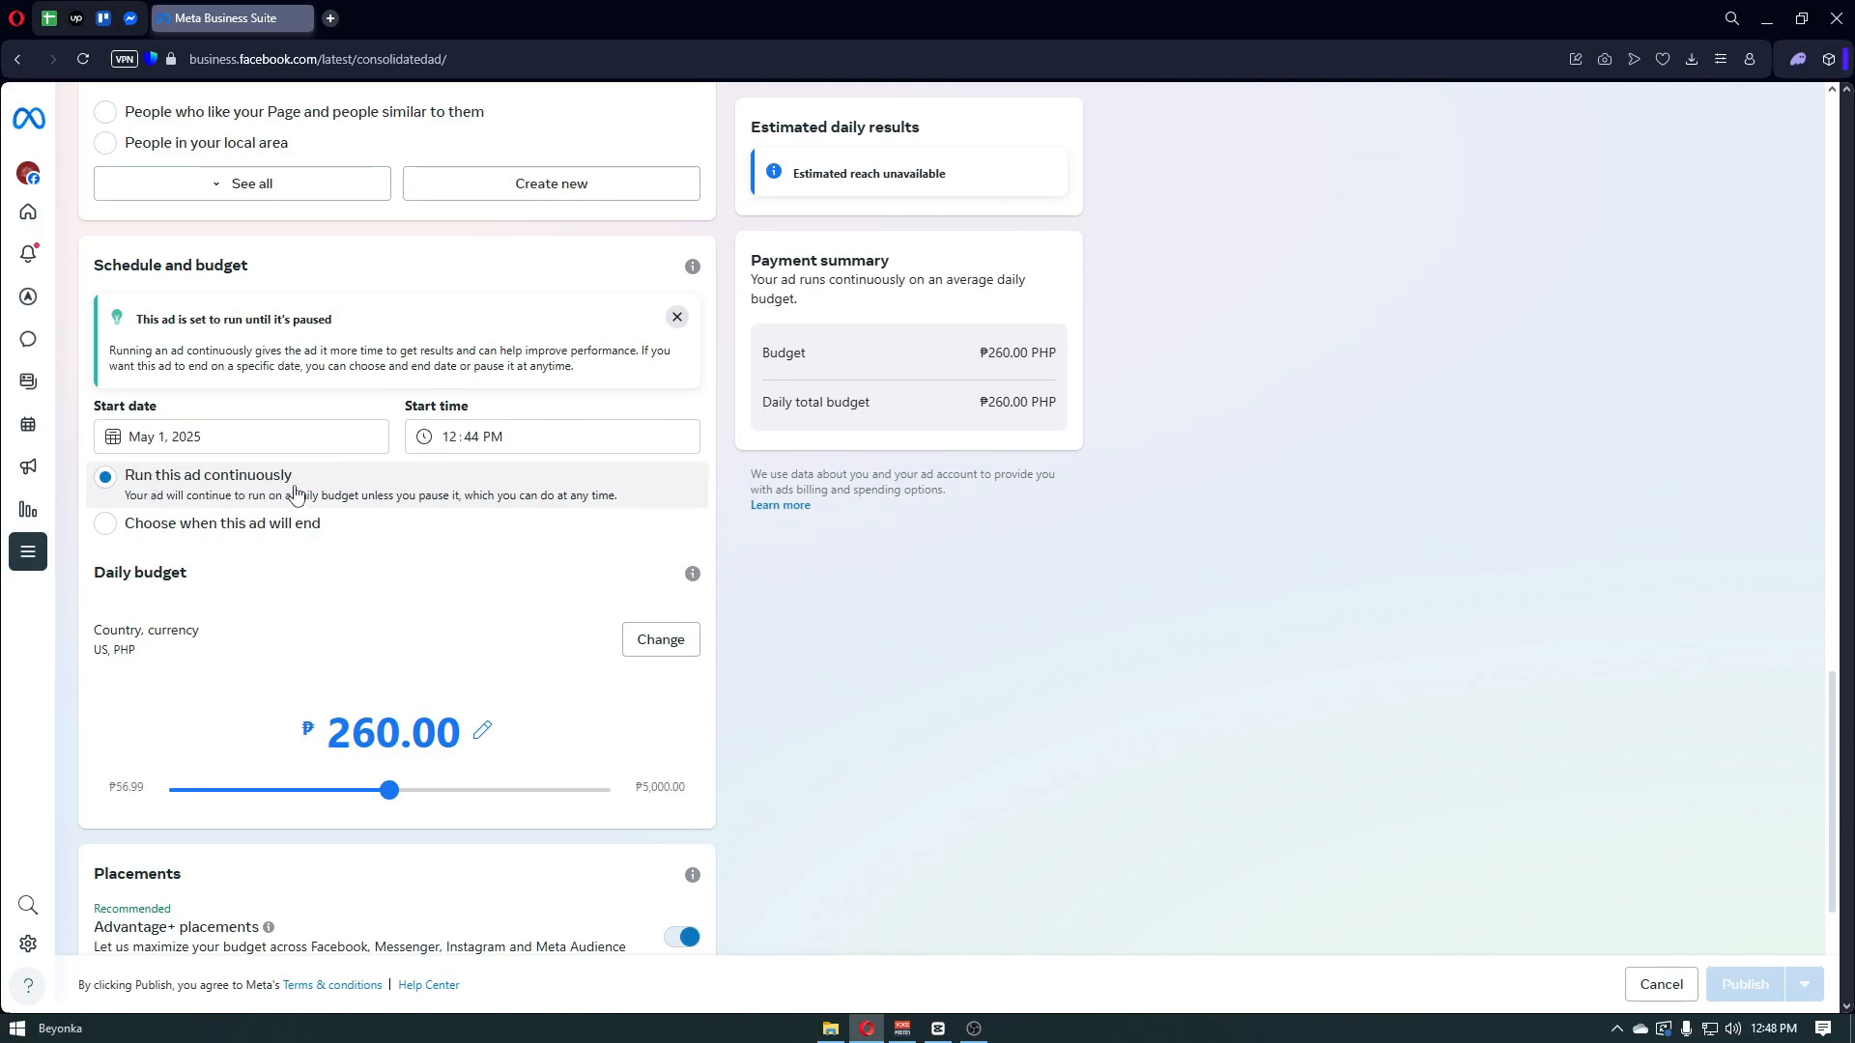
{"action": "scroll", "coordinate": [310, 522], "scroll_direction": "down", "scroll_amount": 1}
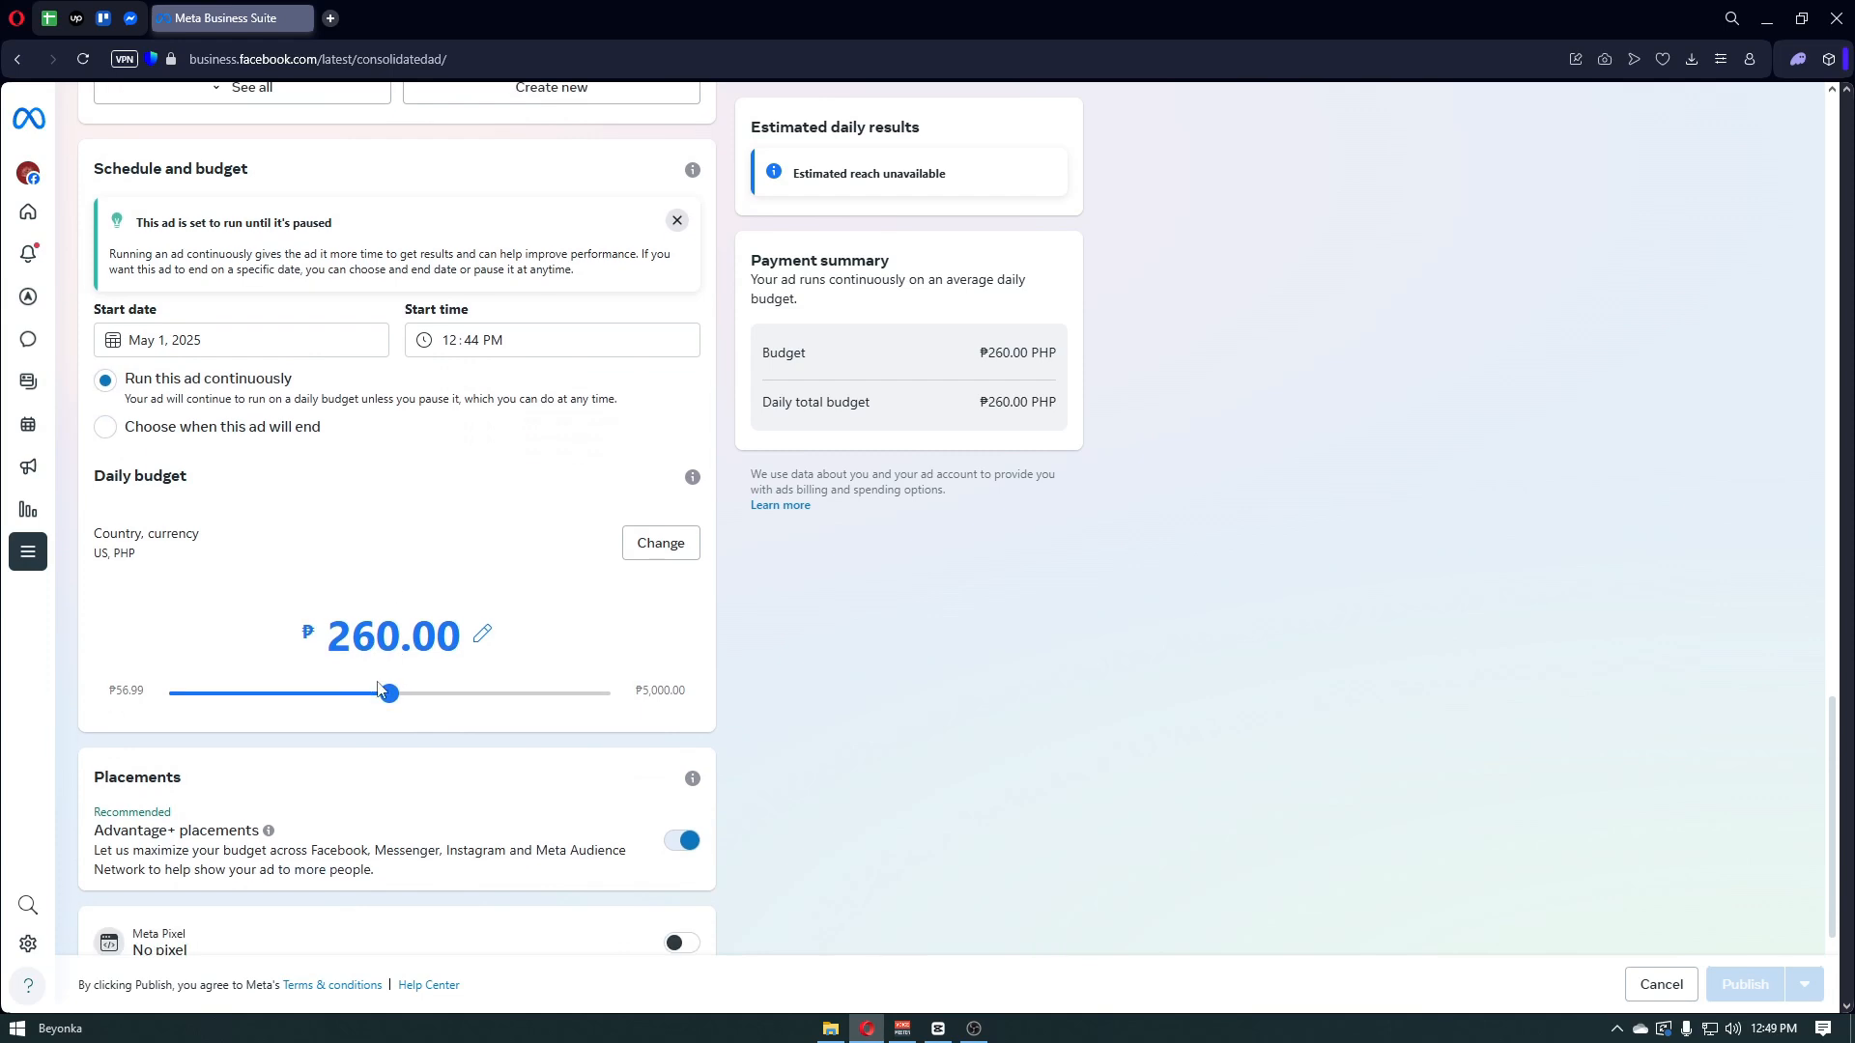
{"action": "left_click_drag", "start_coordinate": [389, 694], "coordinate": [555, 643]}
{"action": "scroll", "coordinate": [538, 705], "scroll_direction": "down", "scroll_amount": 1}
{"action": "scroll", "coordinate": [557, 644], "scroll_direction": "up", "scroll_amount": 1}
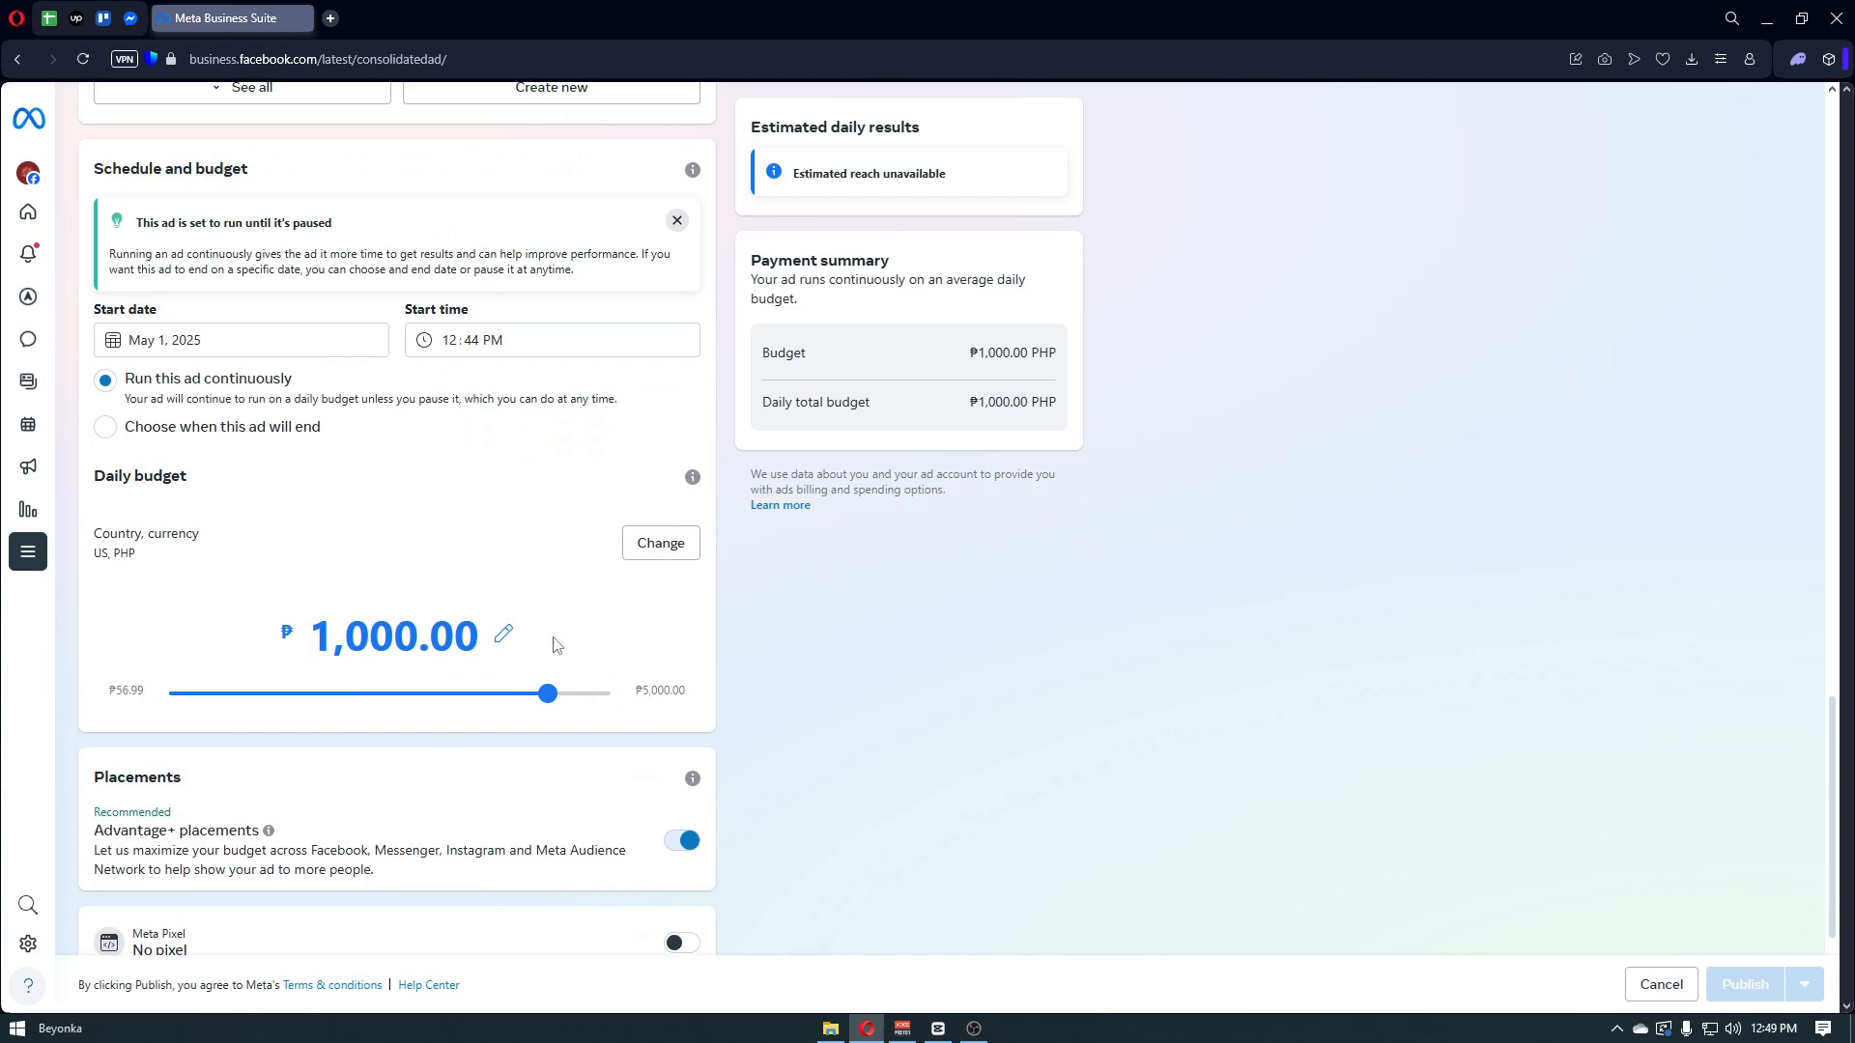
- Review the ad form's schedule, daily budget, placements, Meta Pixel and payment method sections
{"action": "scroll", "coordinate": [554, 645], "scroll_direction": "down", "scroll_amount": 2}
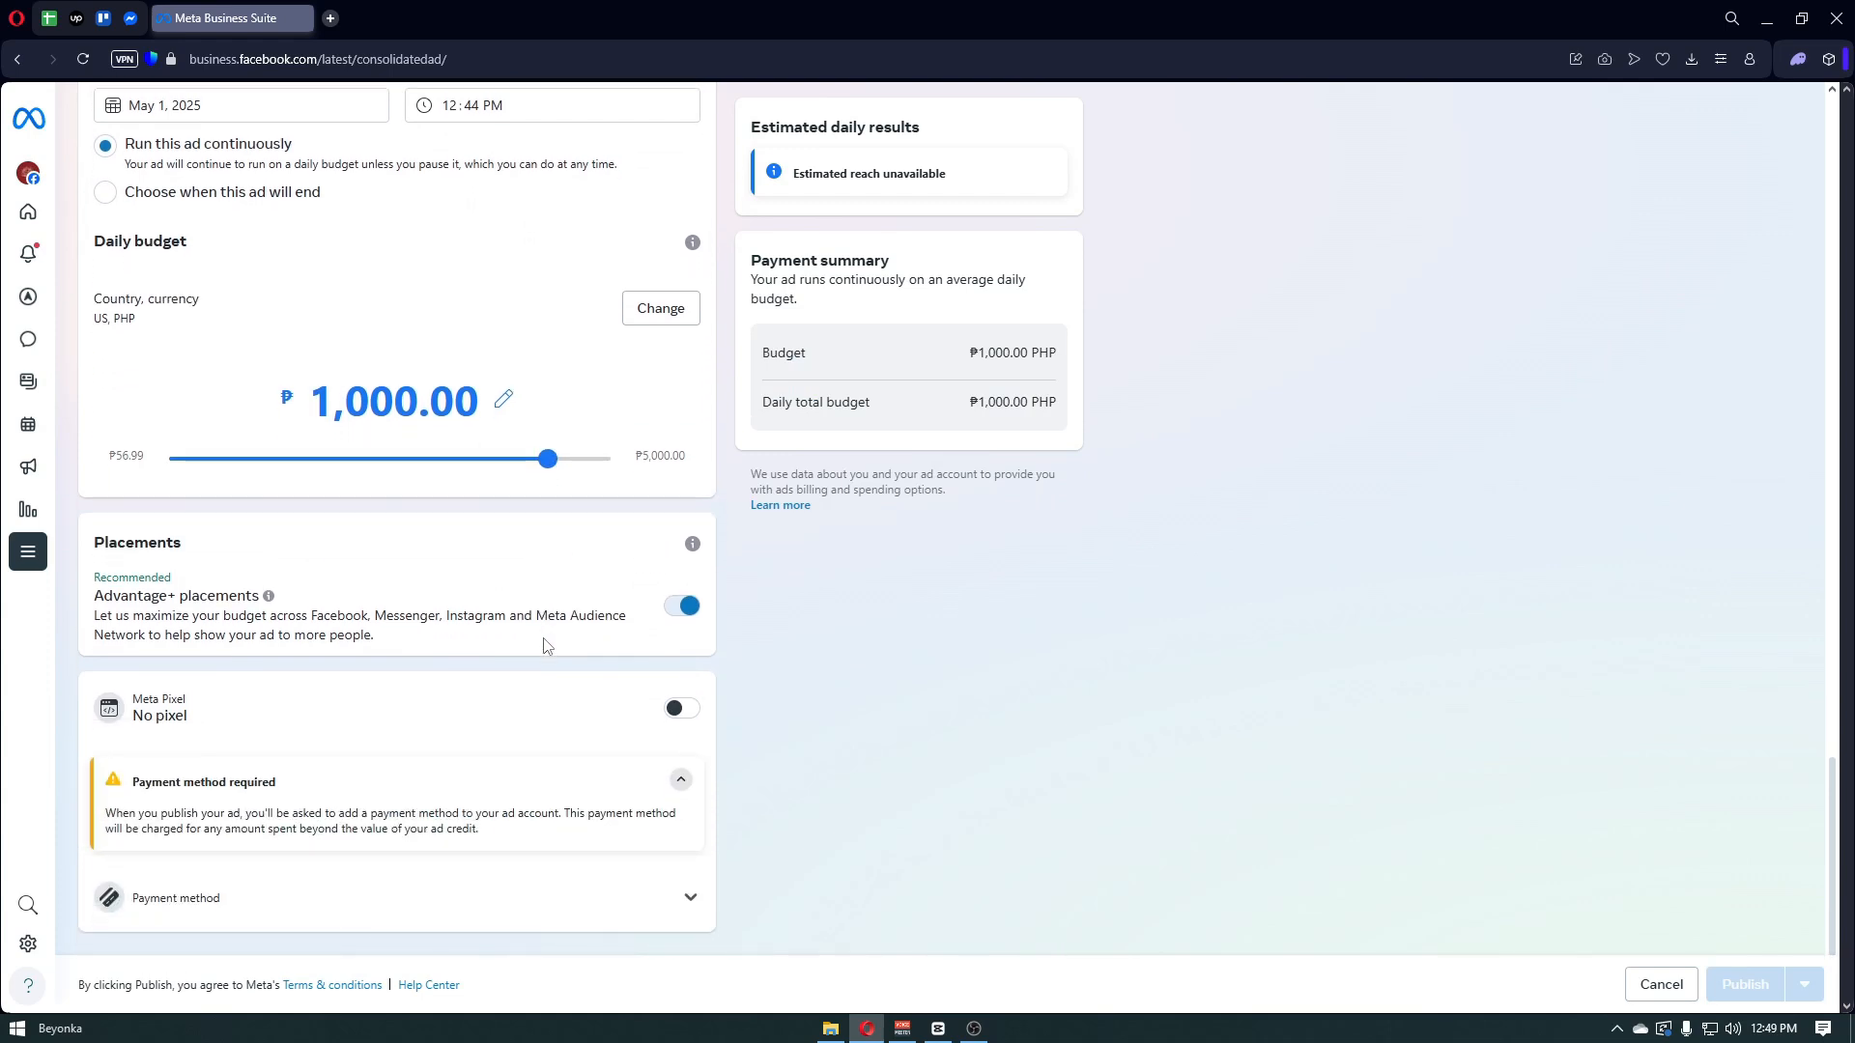
{"action": "scroll", "coordinate": [491, 674], "scroll_direction": "up", "scroll_amount": 1}
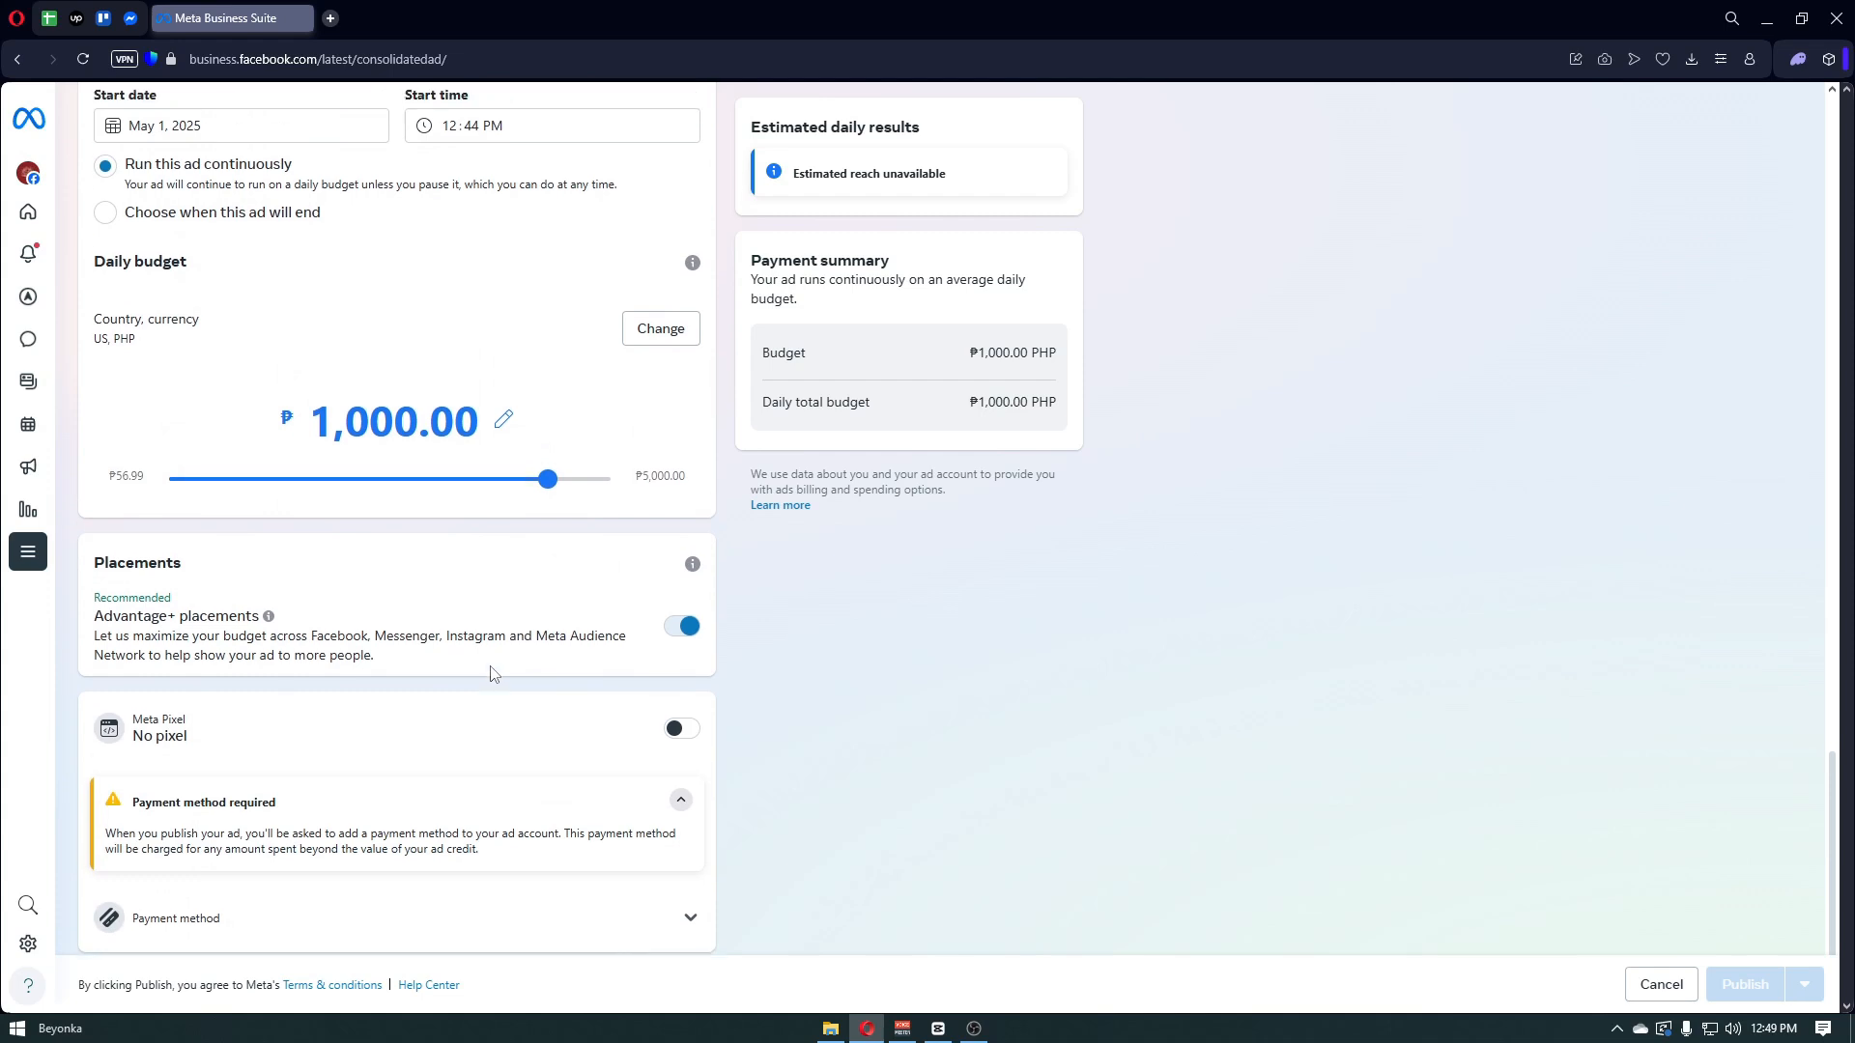
{"action": "scroll", "coordinate": [492, 674], "scroll_direction": "up", "scroll_amount": 3}
{"action": "scroll", "coordinate": [500, 675], "scroll_direction": "down", "scroll_amount": 3}
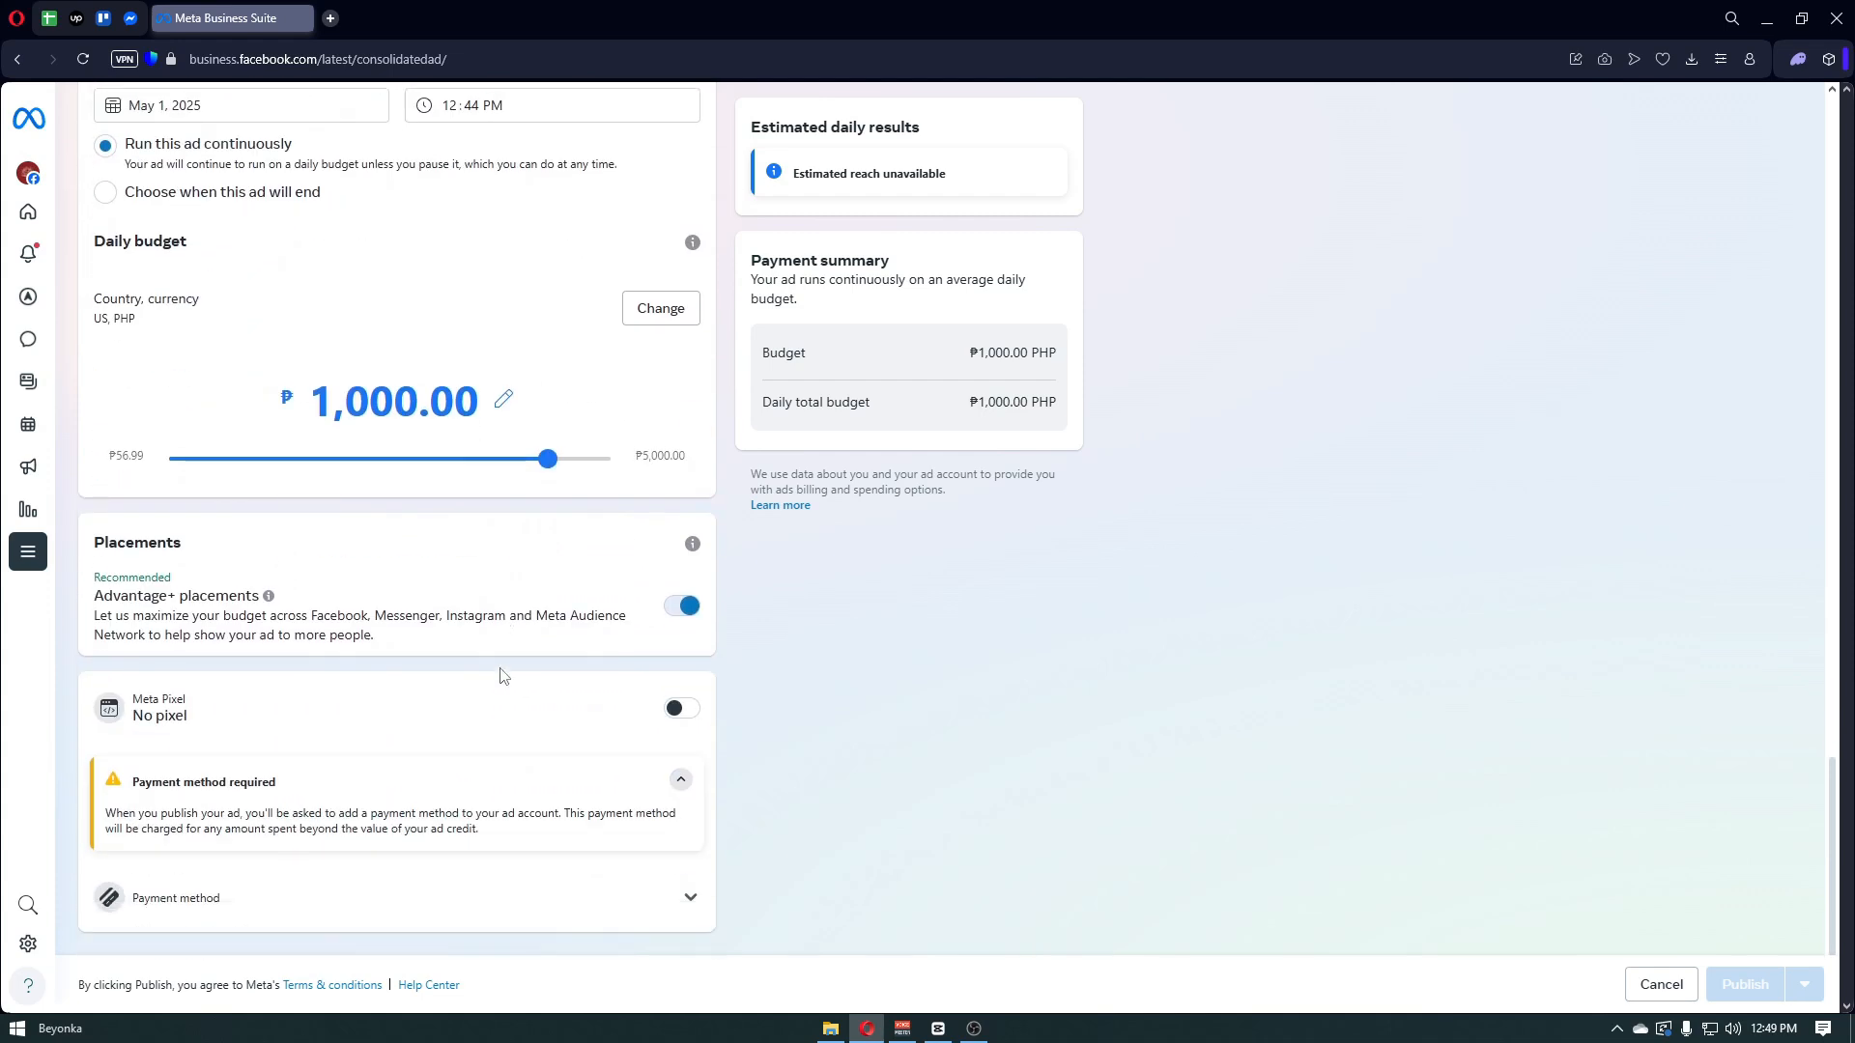
{"action": "scroll", "coordinate": [321, 902], "scroll_direction": "up", "scroll_amount": 3}
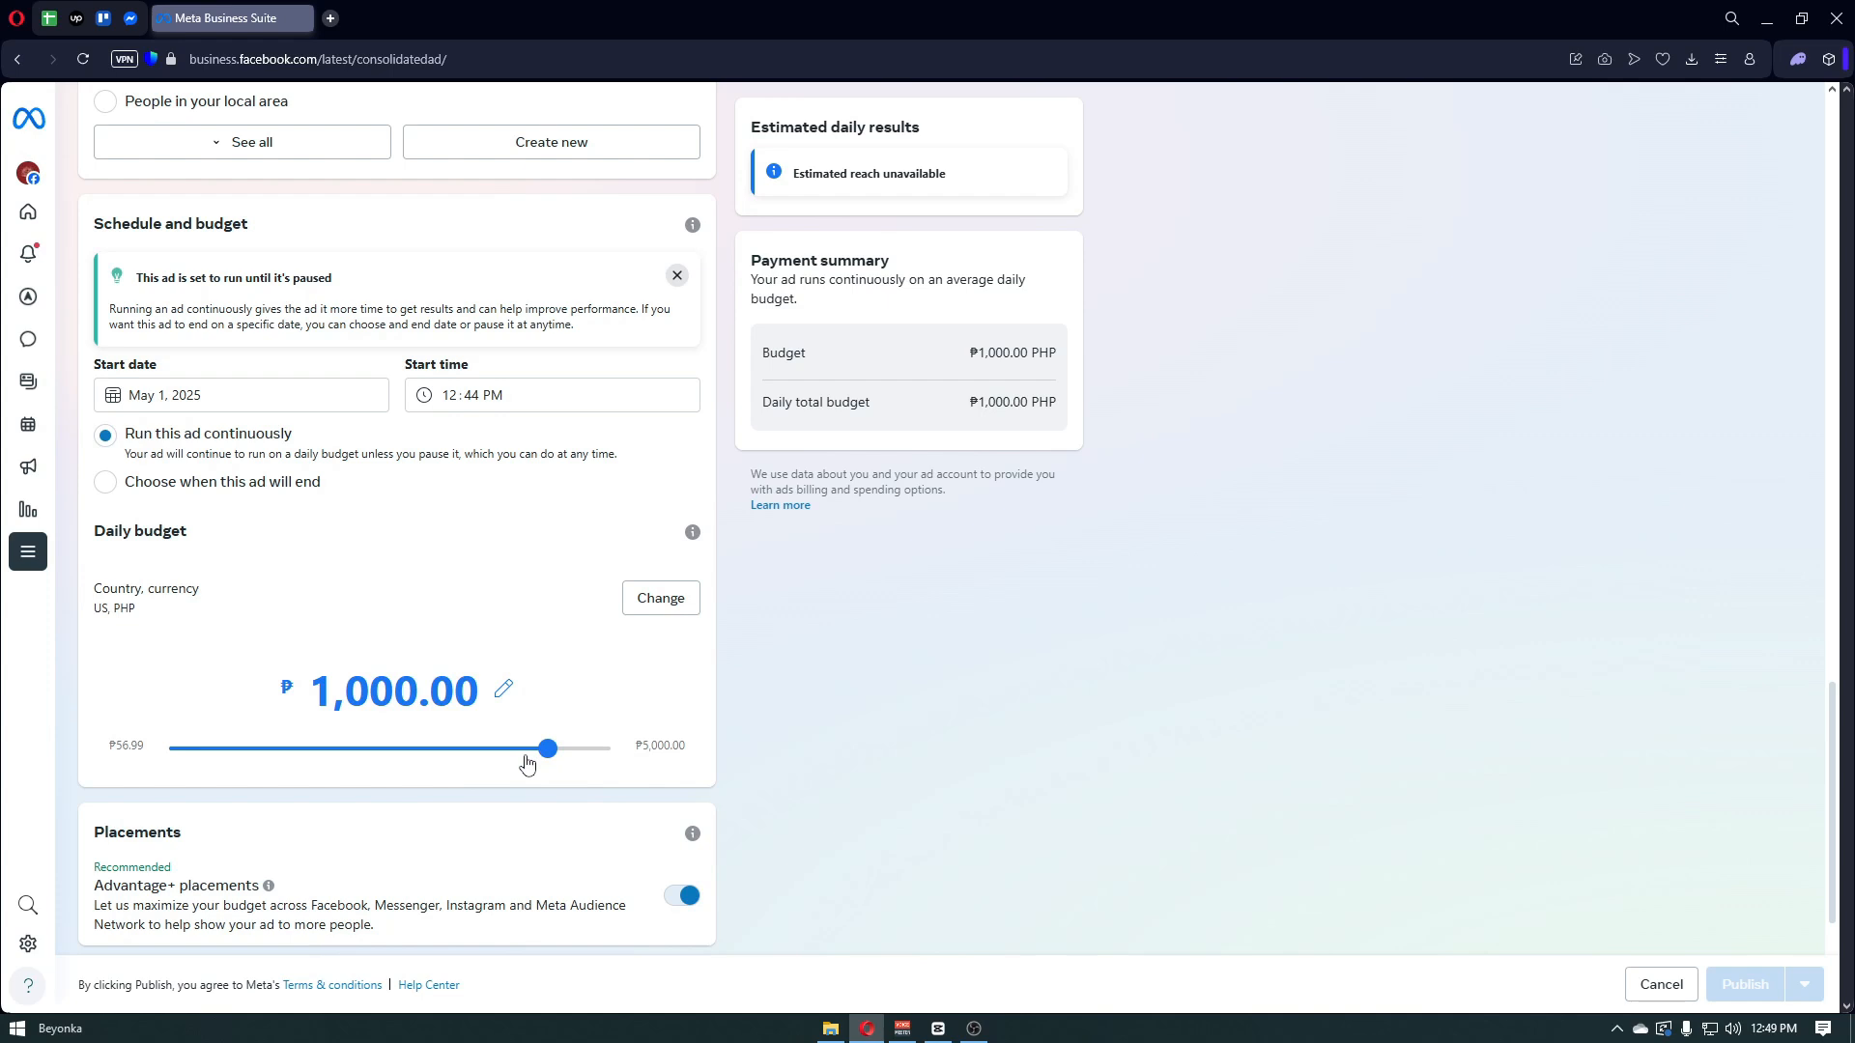
{"action": "scroll", "coordinate": [527, 765], "scroll_direction": "down", "scroll_amount": 3}
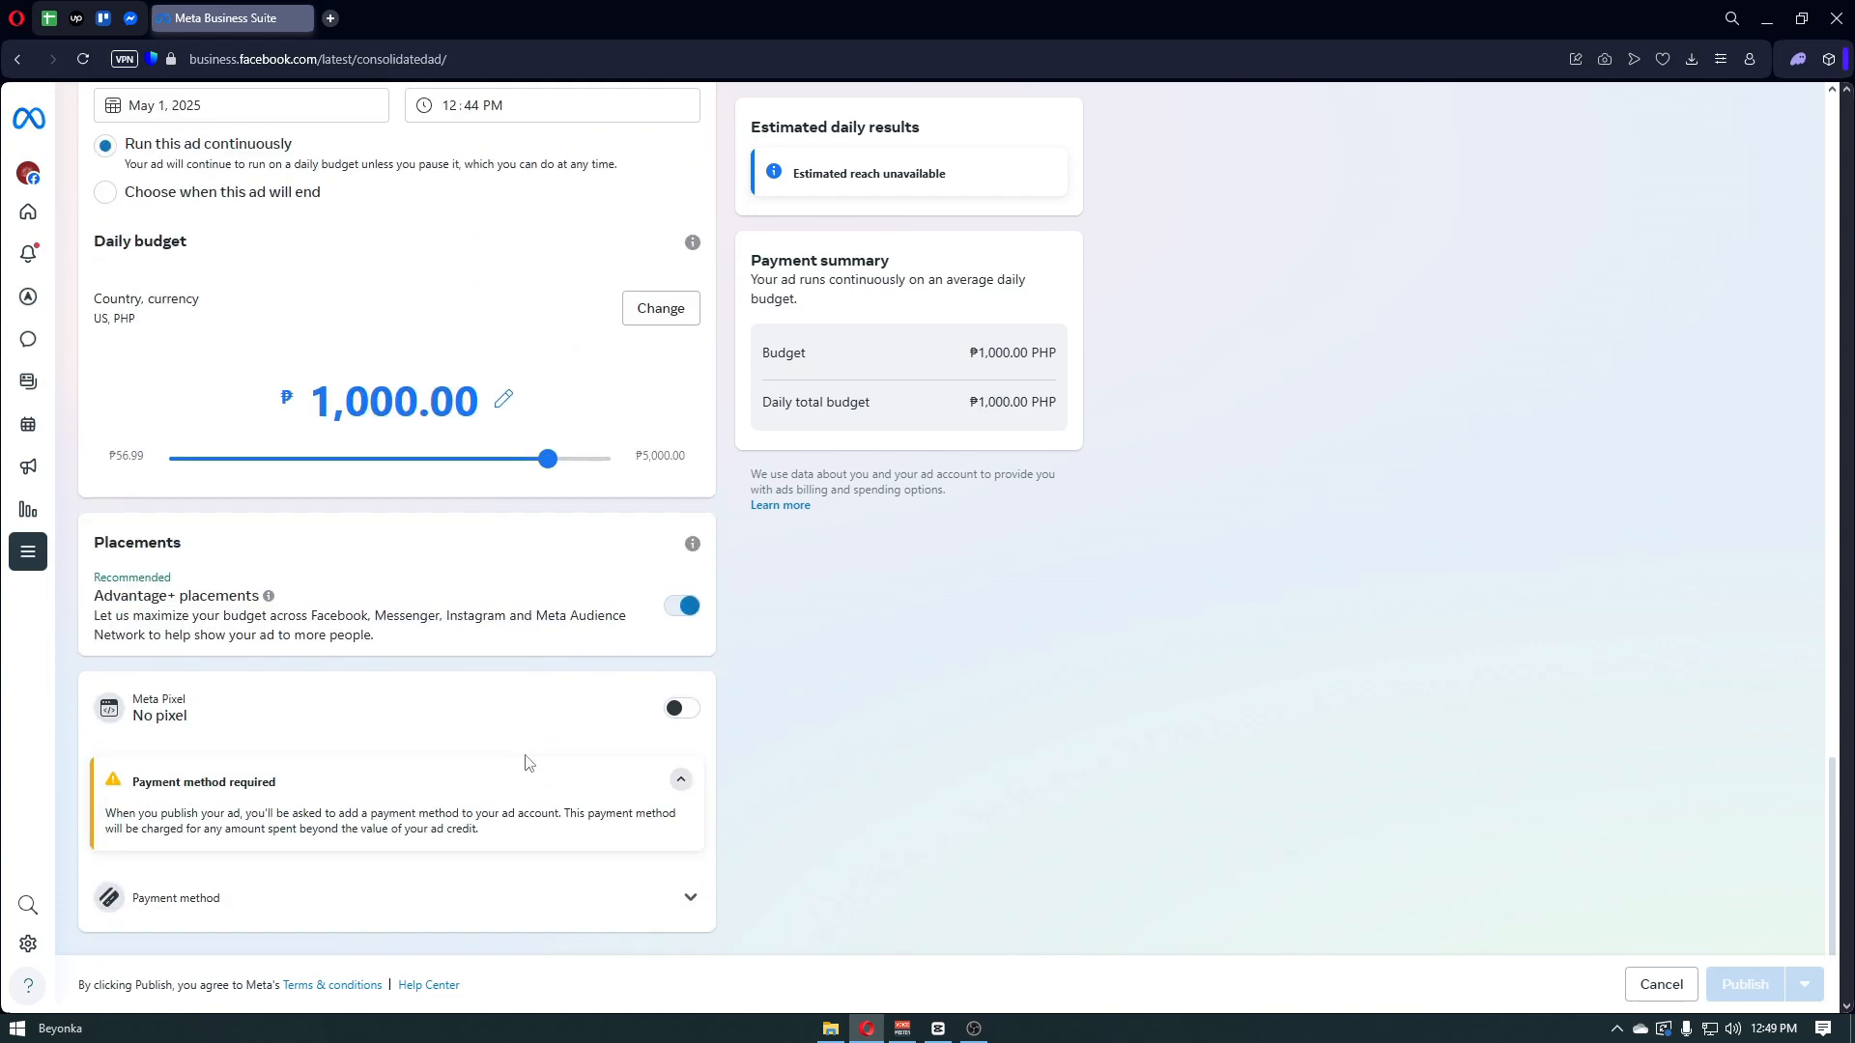
{"action": "left_click", "coordinate": [548, 909]}
{"action": "scroll", "coordinate": [348, 556], "scroll_direction": "up", "scroll_amount": 4}
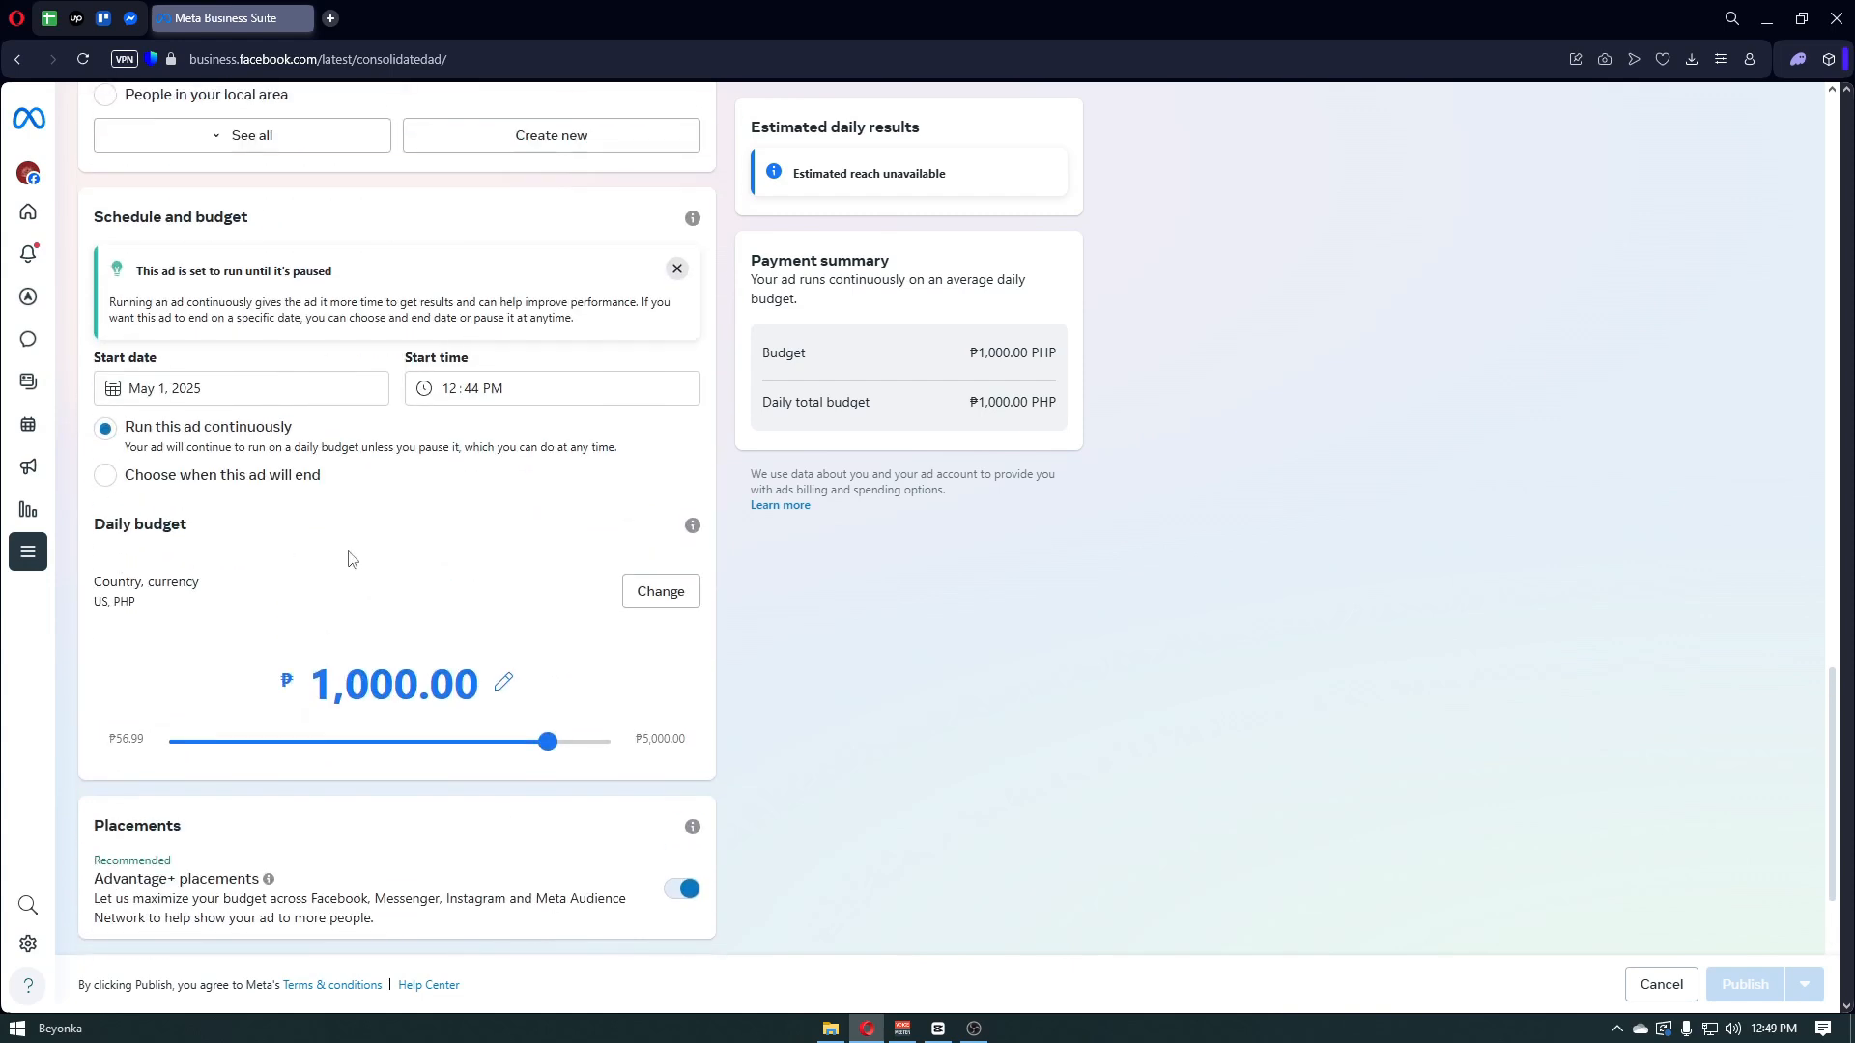
- Leave the new ad form for the home page, discarding its changes, and look through the home page's lower sections
{"action": "left_click", "coordinate": [44, 228]}
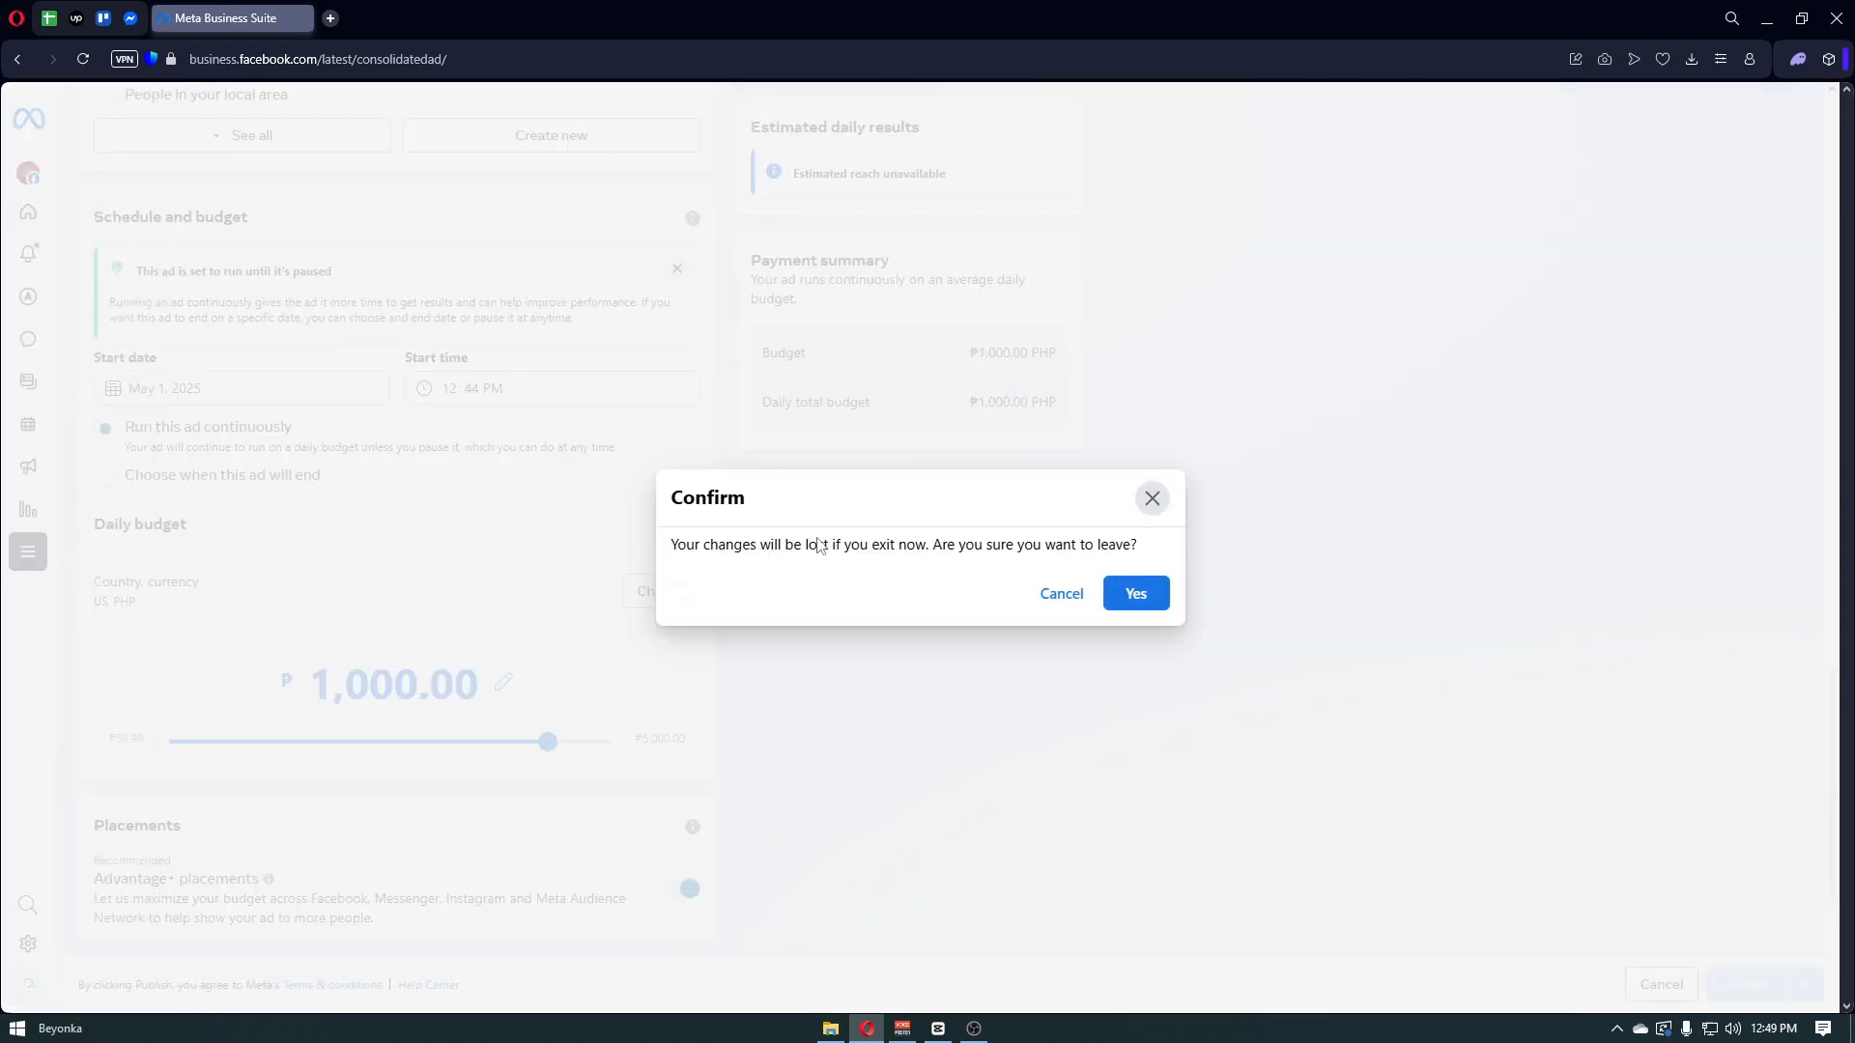
{"action": "left_click", "coordinate": [1138, 595]}
{"action": "scroll", "coordinate": [1147, 612], "scroll_direction": "down", "scroll_amount": 5}
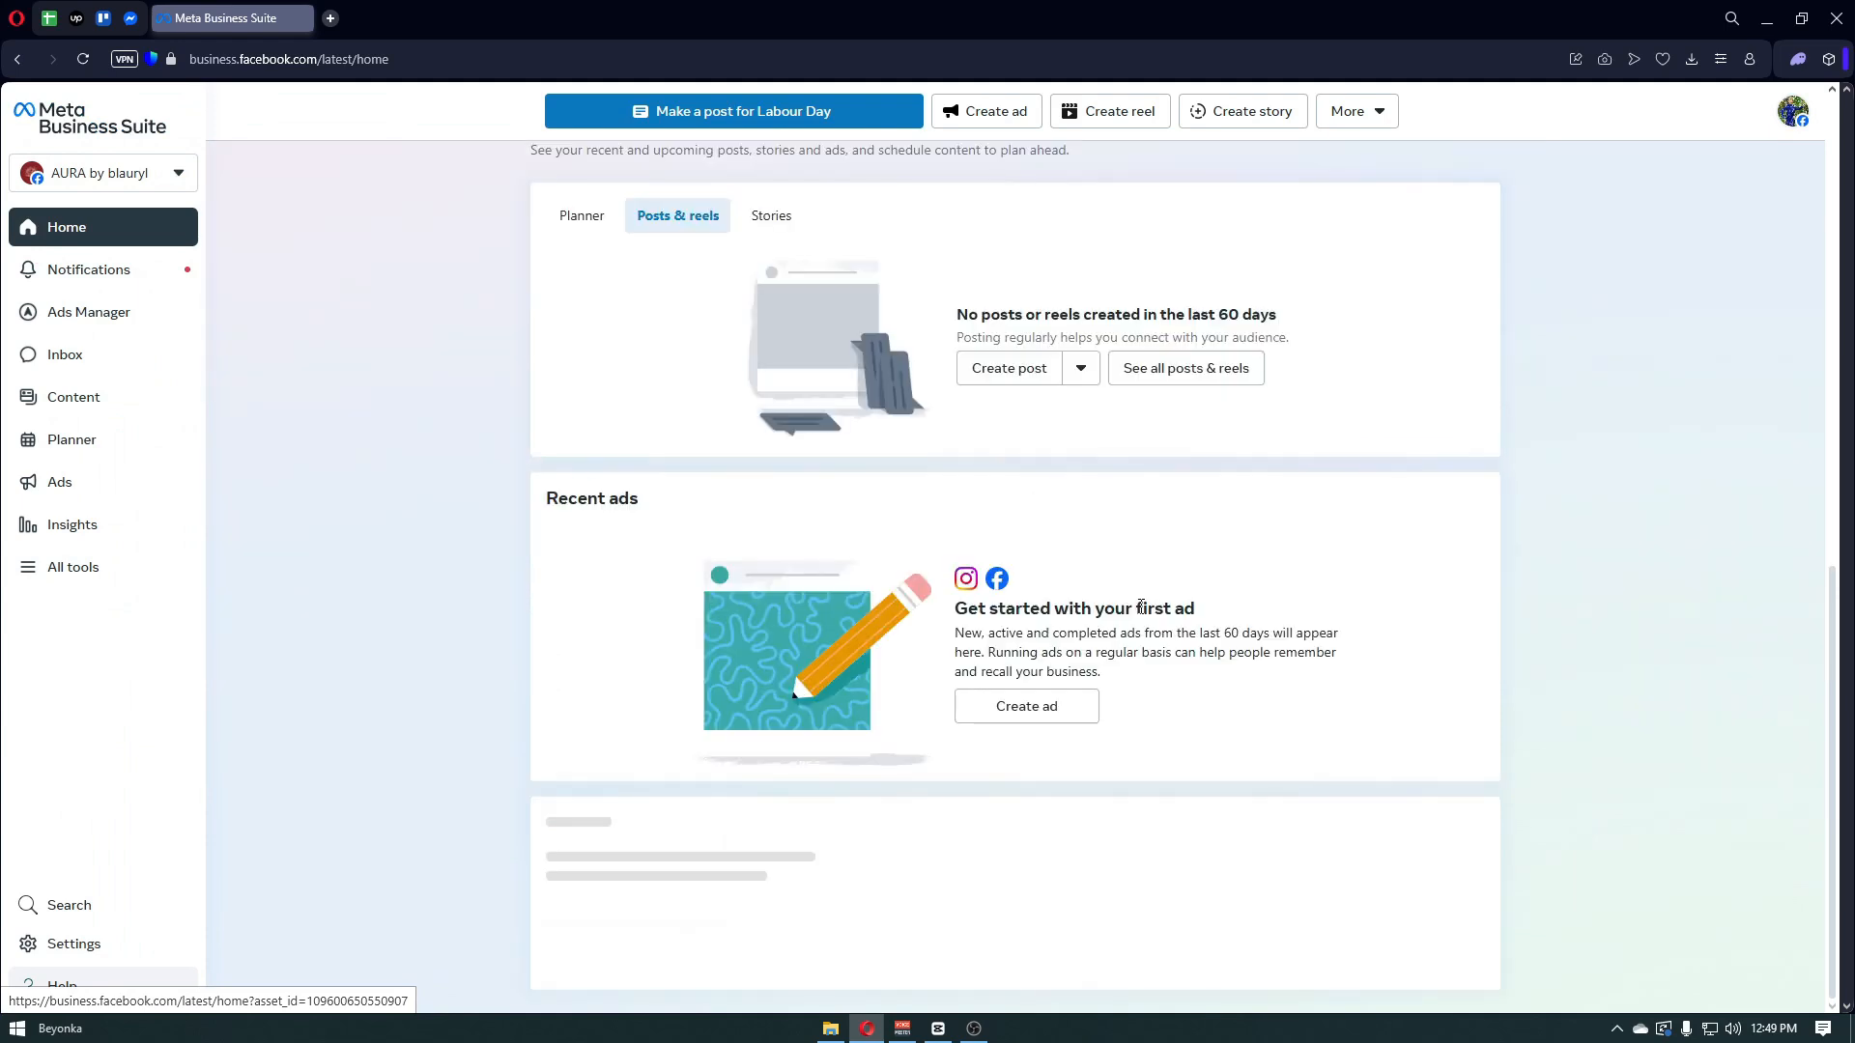
{"action": "scroll", "coordinate": [1141, 607], "scroll_direction": "down", "scroll_amount": 8}
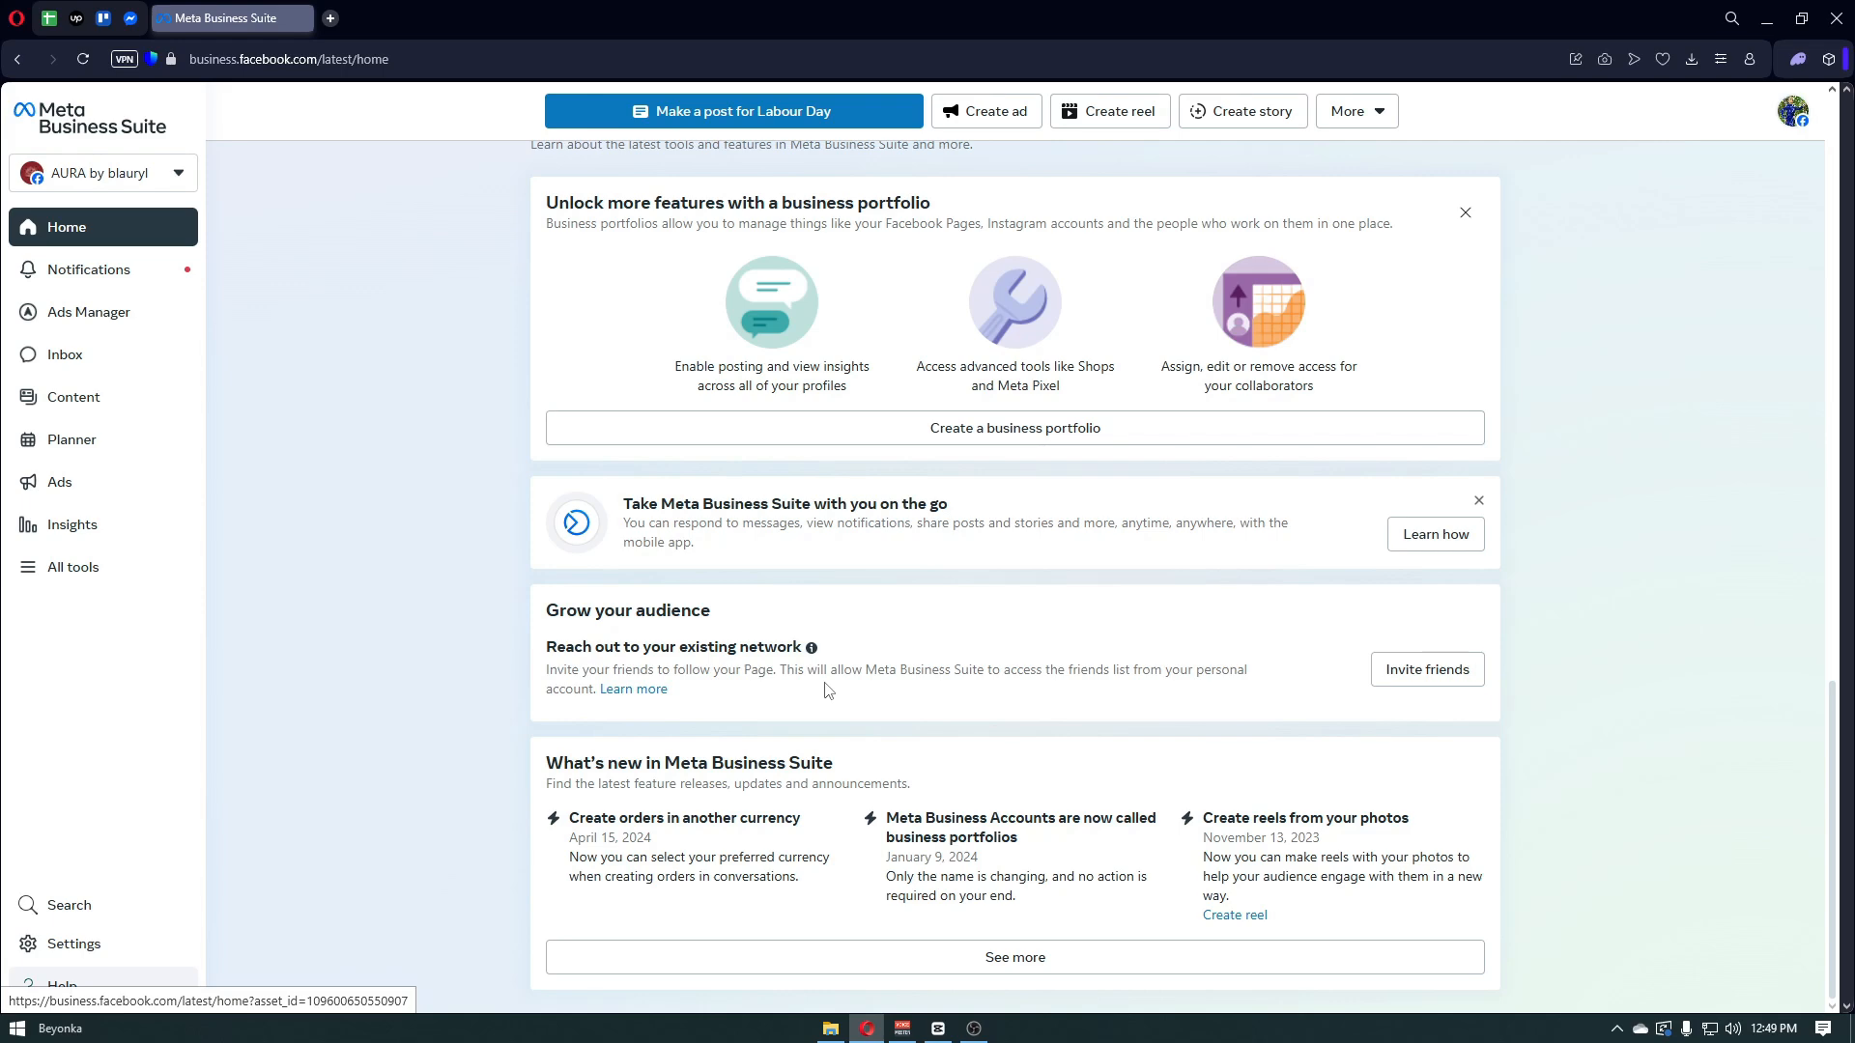
{"action": "scroll", "coordinate": [676, 628], "scroll_direction": "up", "scroll_amount": 2}
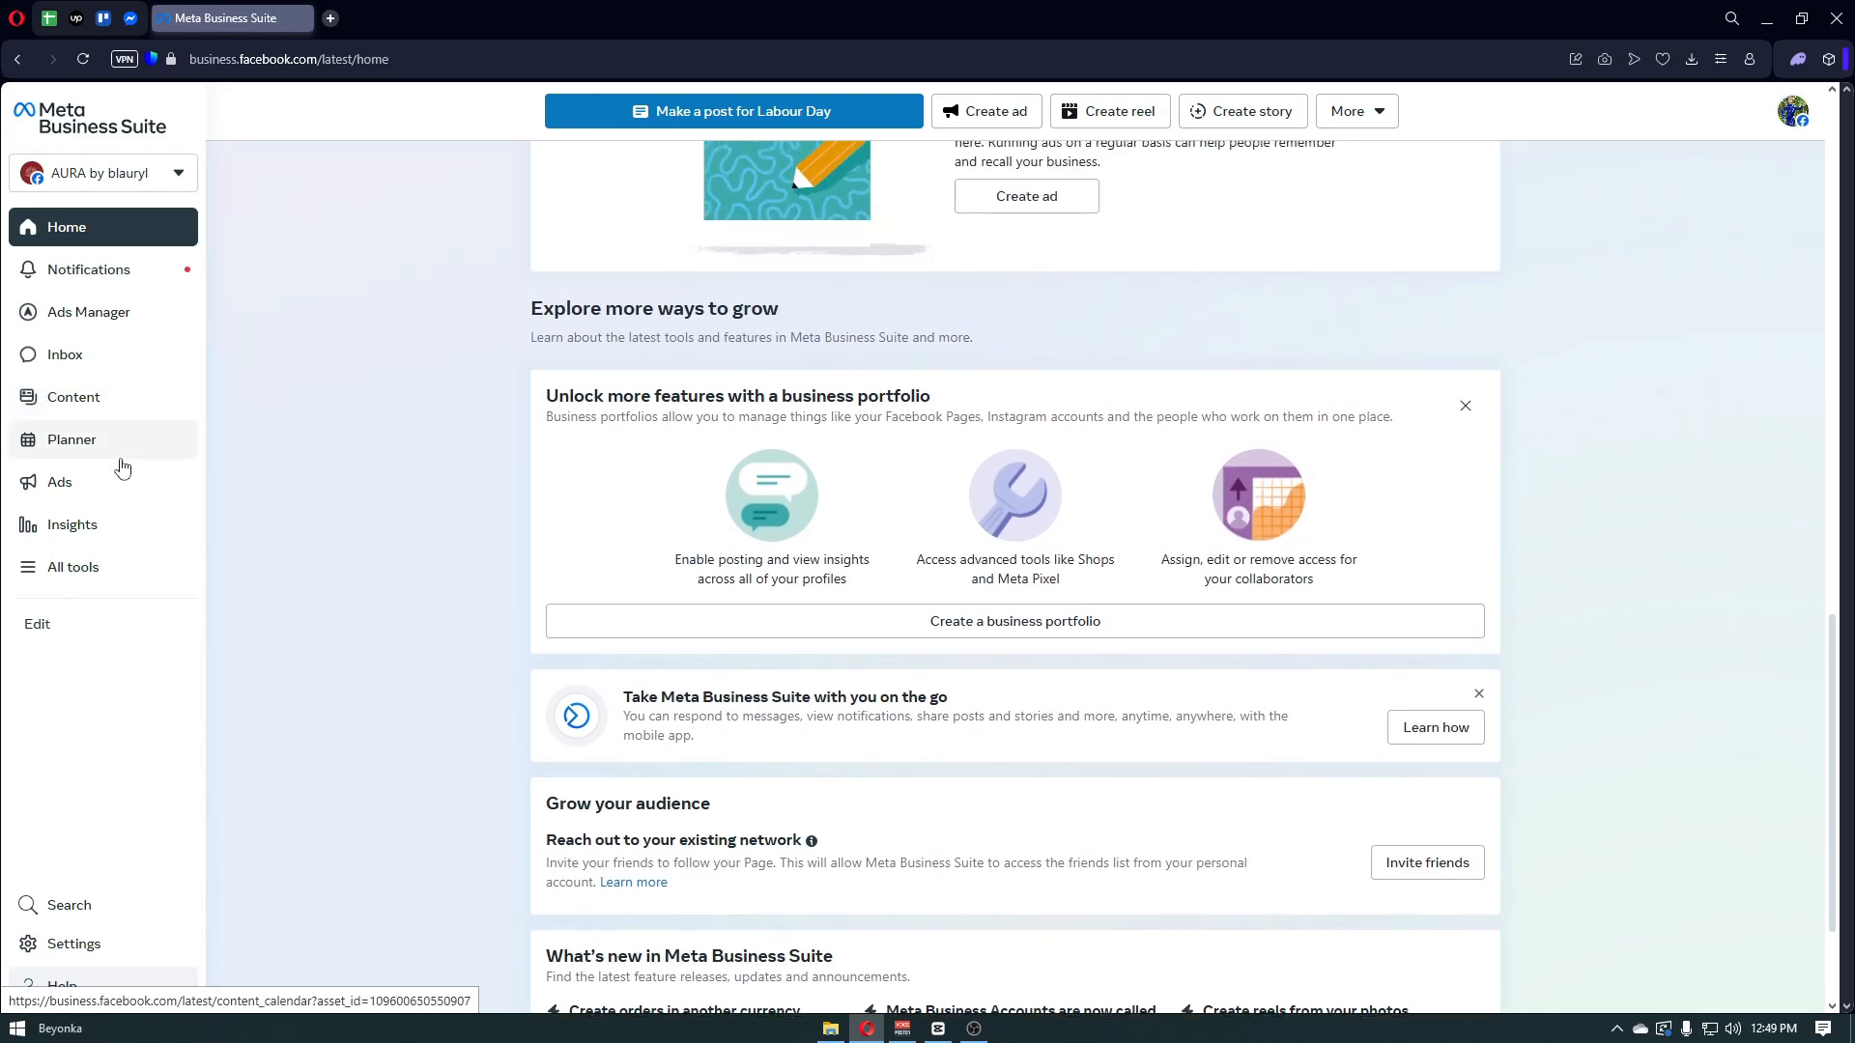
- Open the Insights overview and dismiss the weekly review and the notice about Goals moving to Results
{"action": "left_click", "coordinate": [87, 528]}
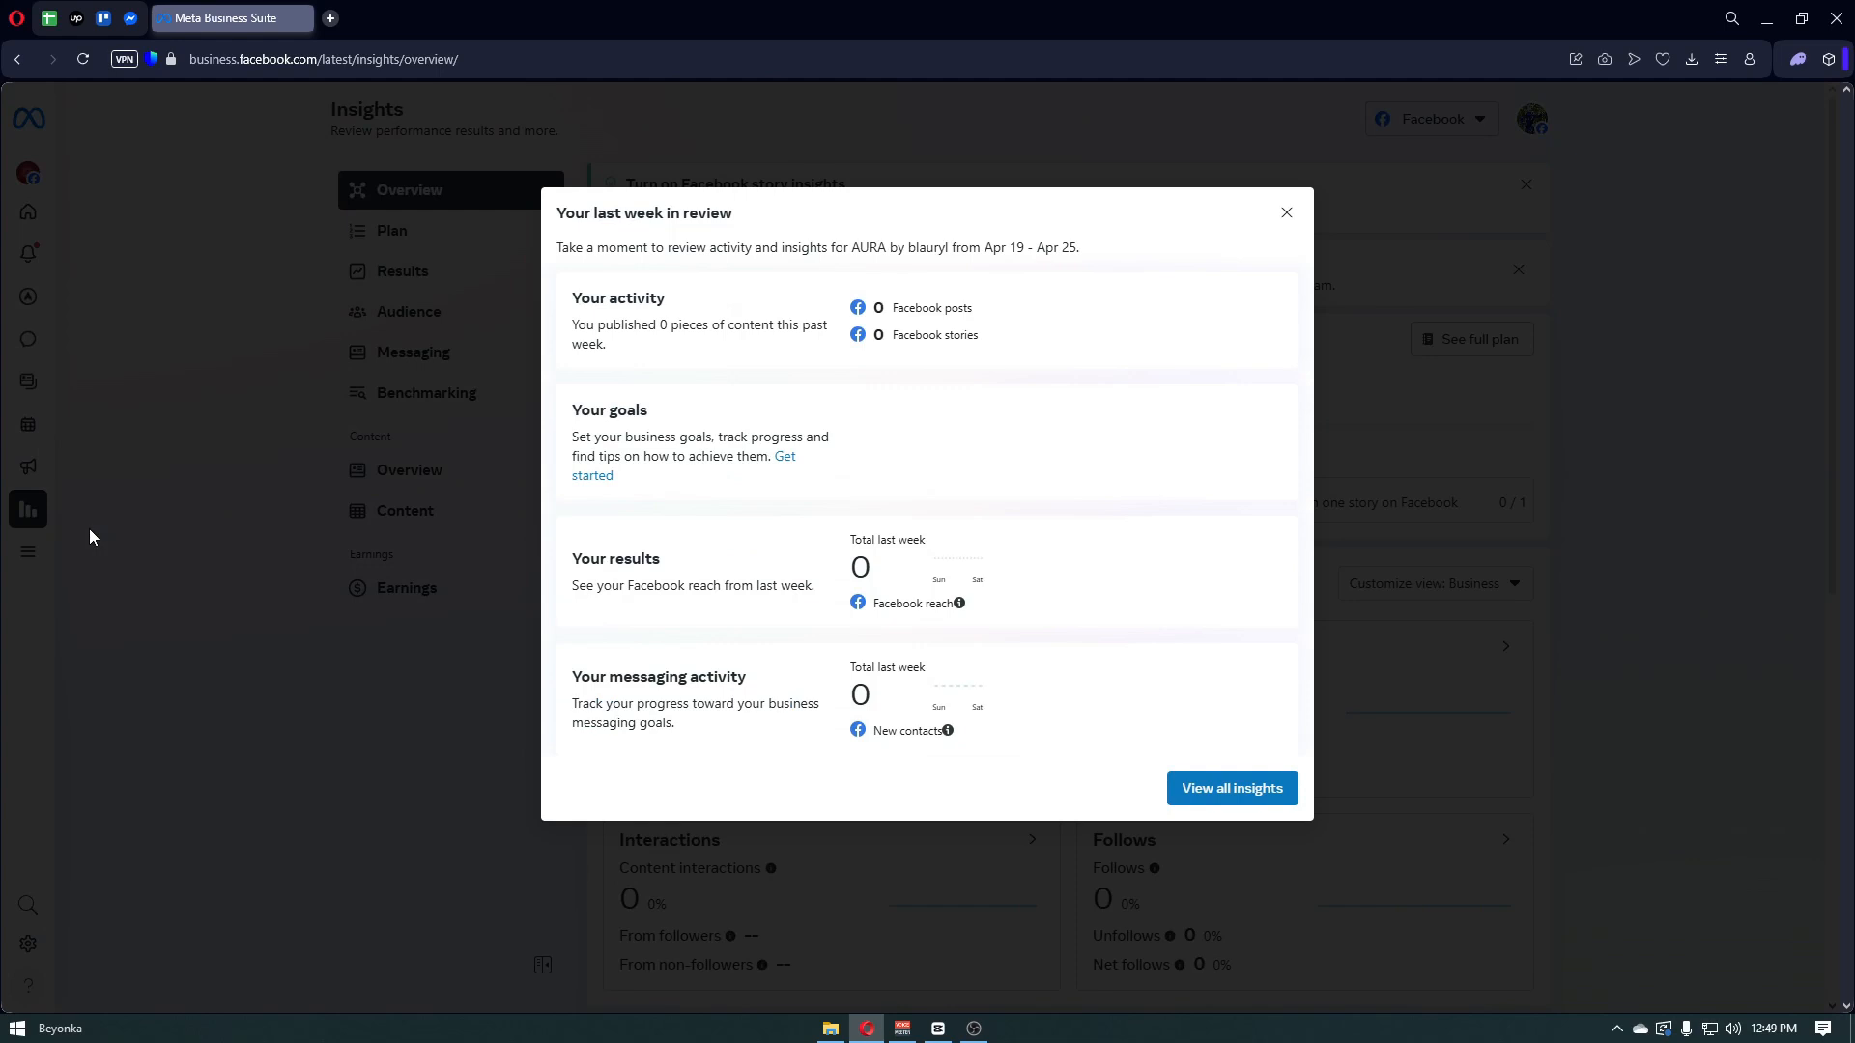
{"action": "left_click", "coordinate": [432, 593]}
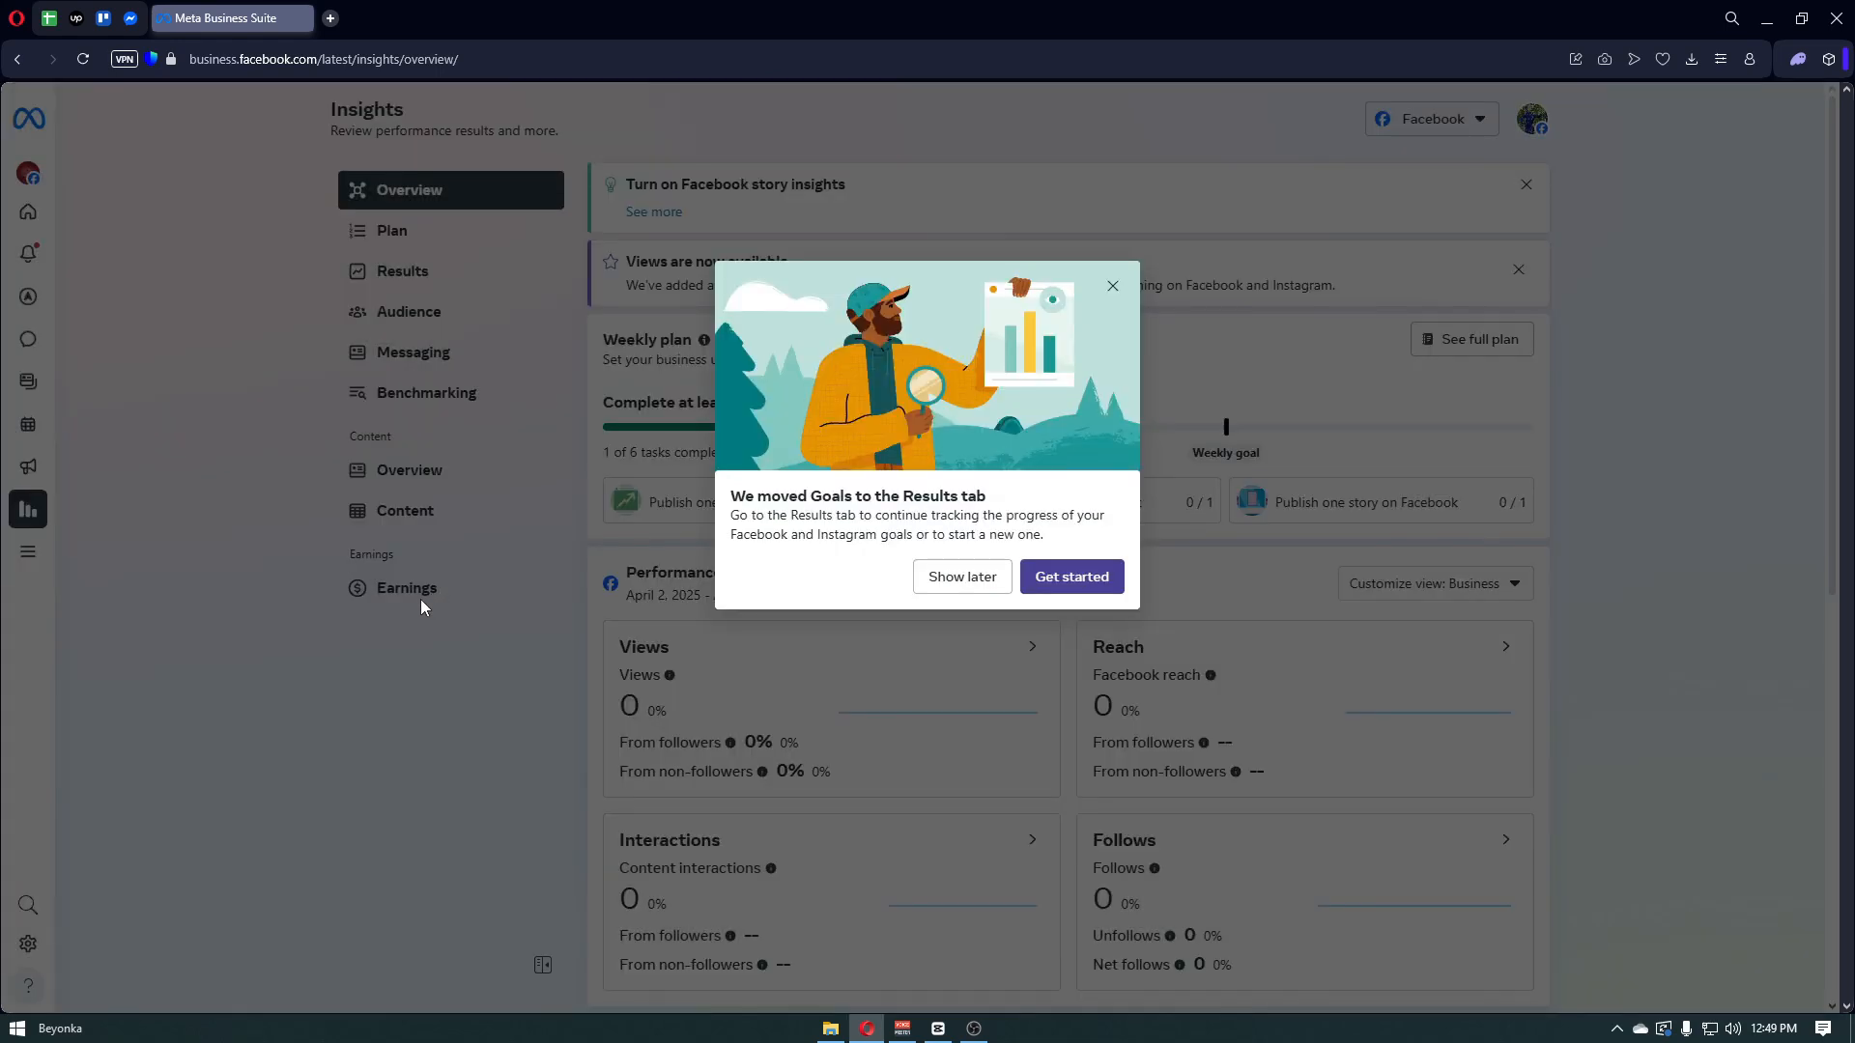
{"action": "left_click", "coordinate": [984, 584]}
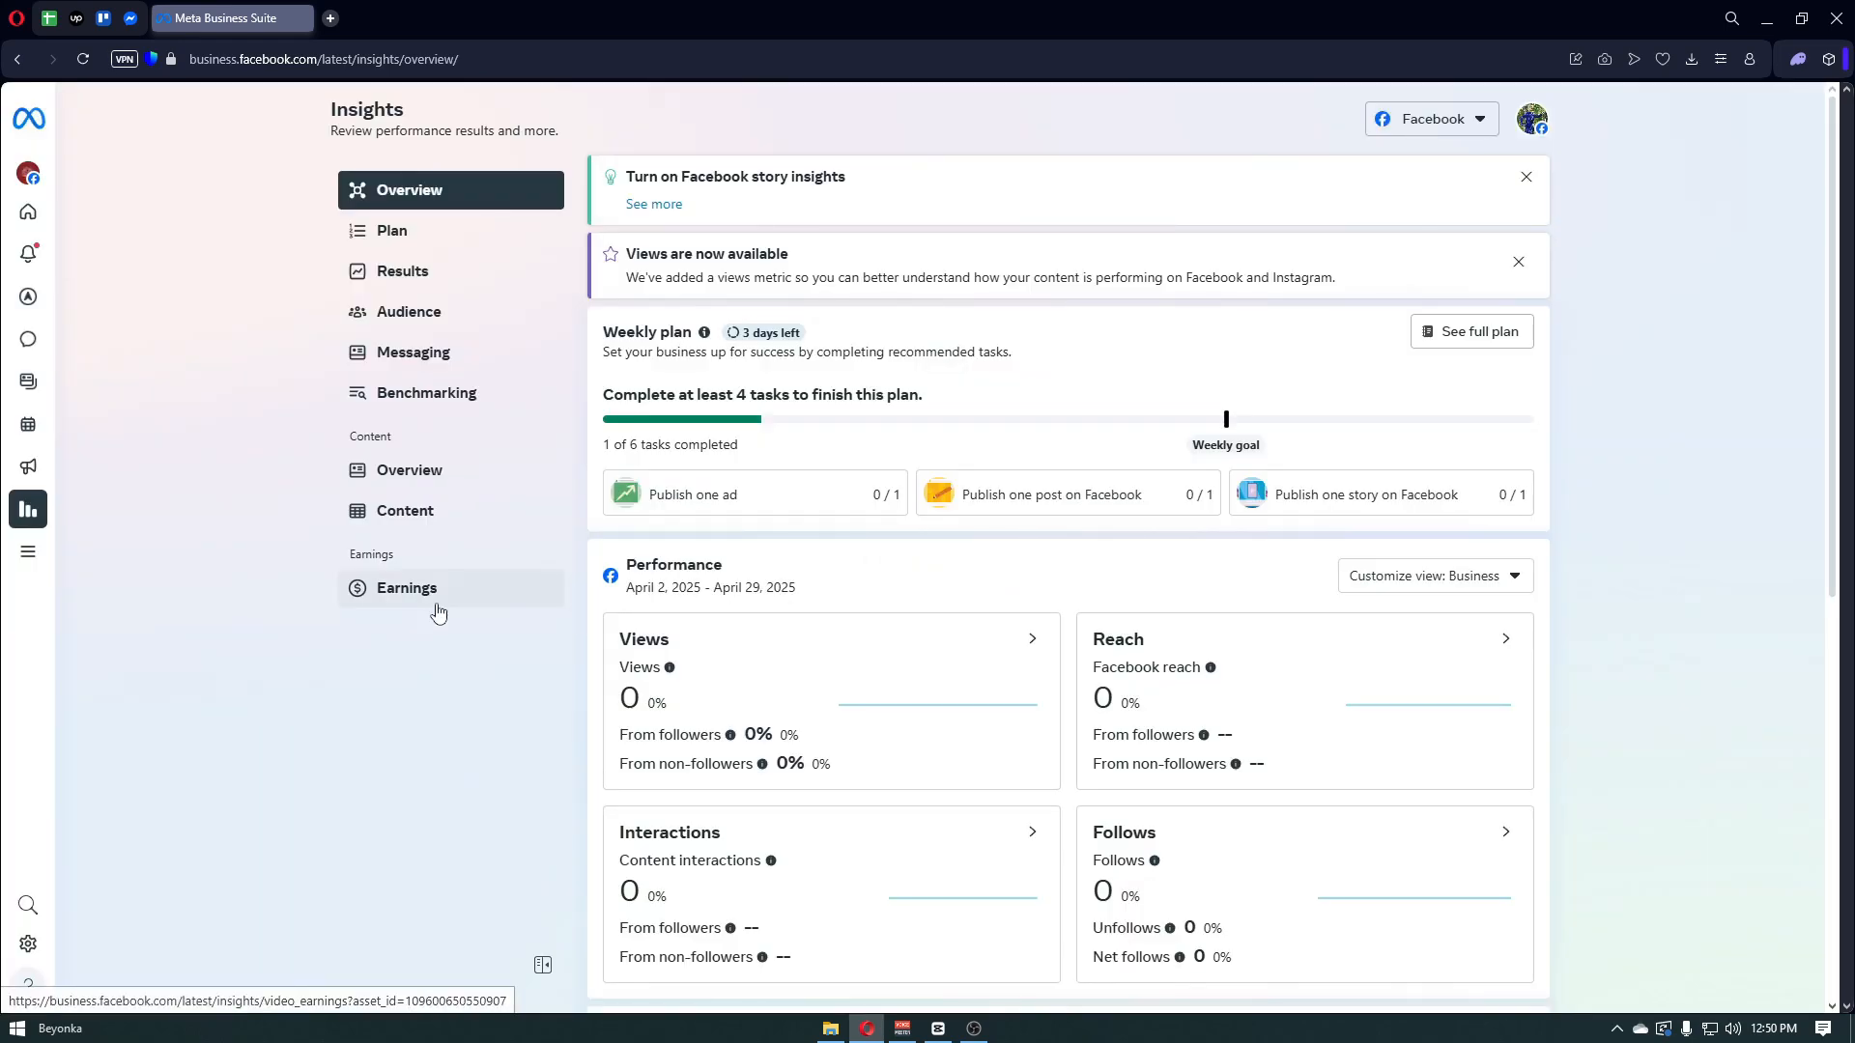
- View the Content section's published posts and reels, then return to the home page
{"action": "mouse_move", "coordinate": [27, 417]}
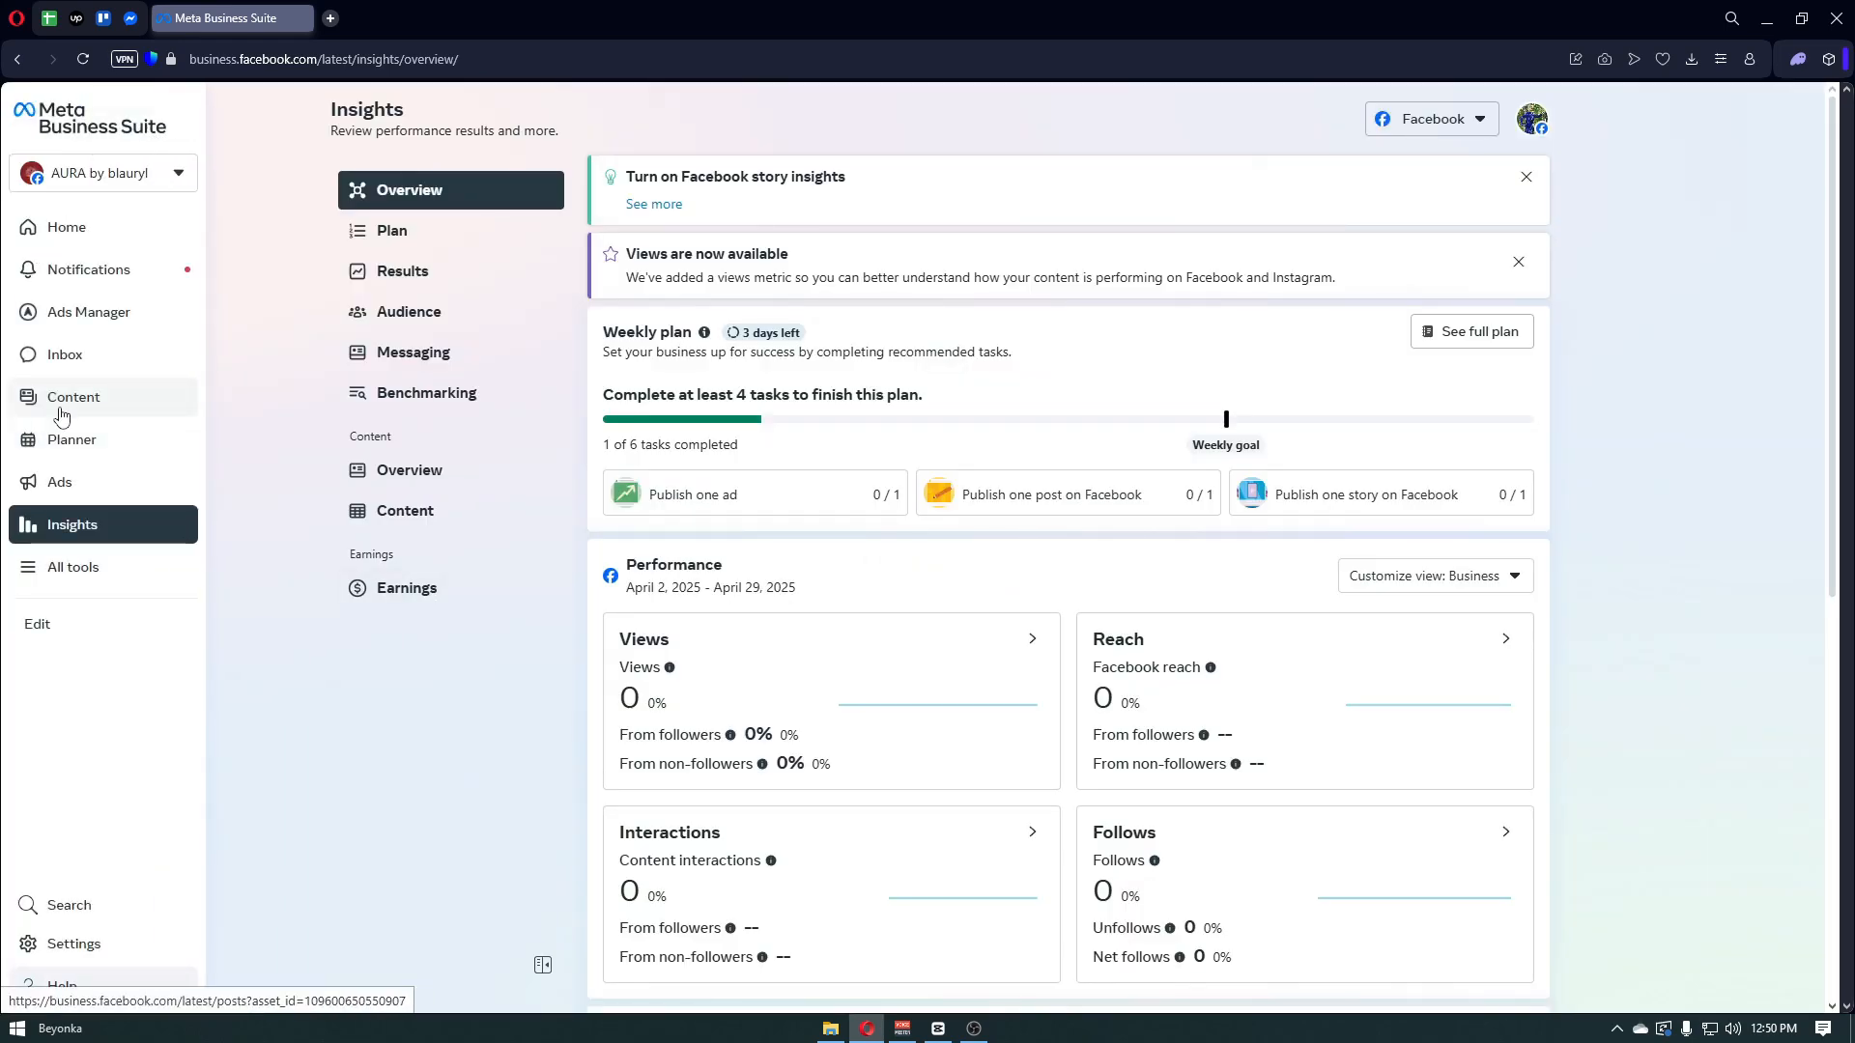
{"action": "left_click", "coordinate": [60, 415]}
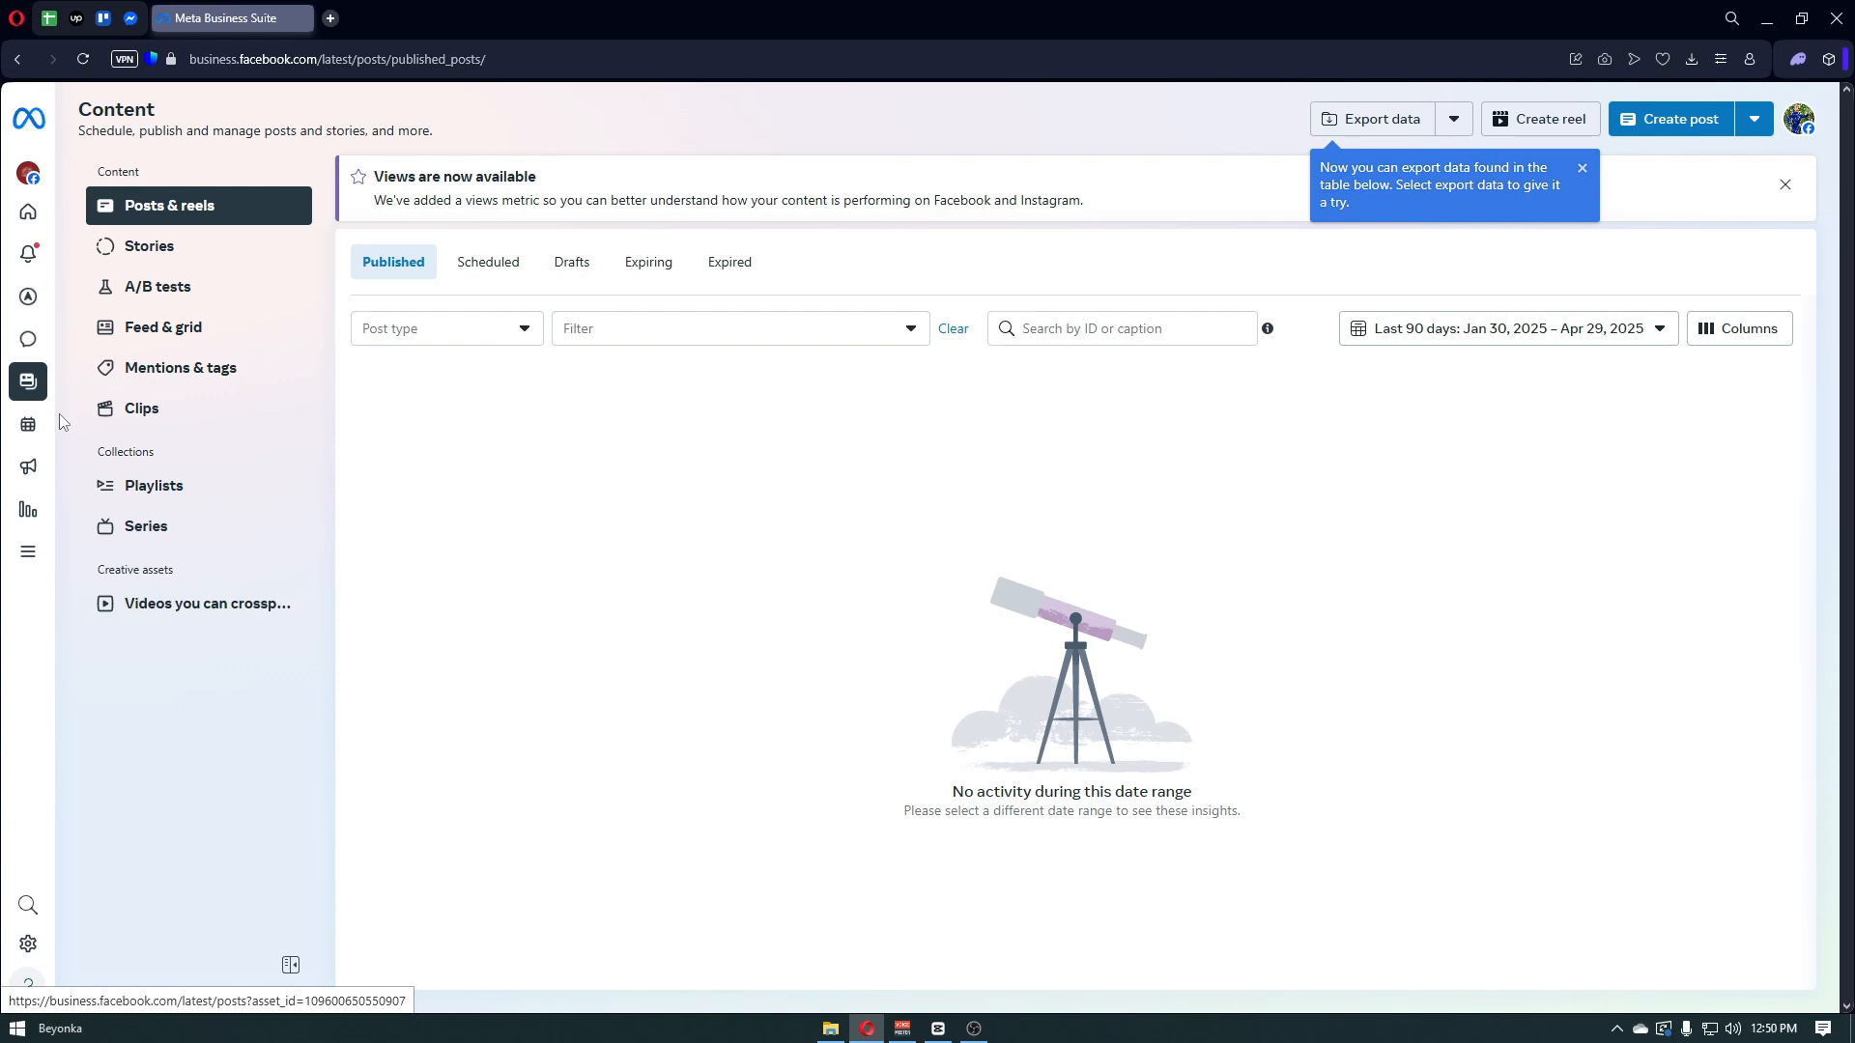
{"action": "mouse_move", "coordinate": [56, 454]}
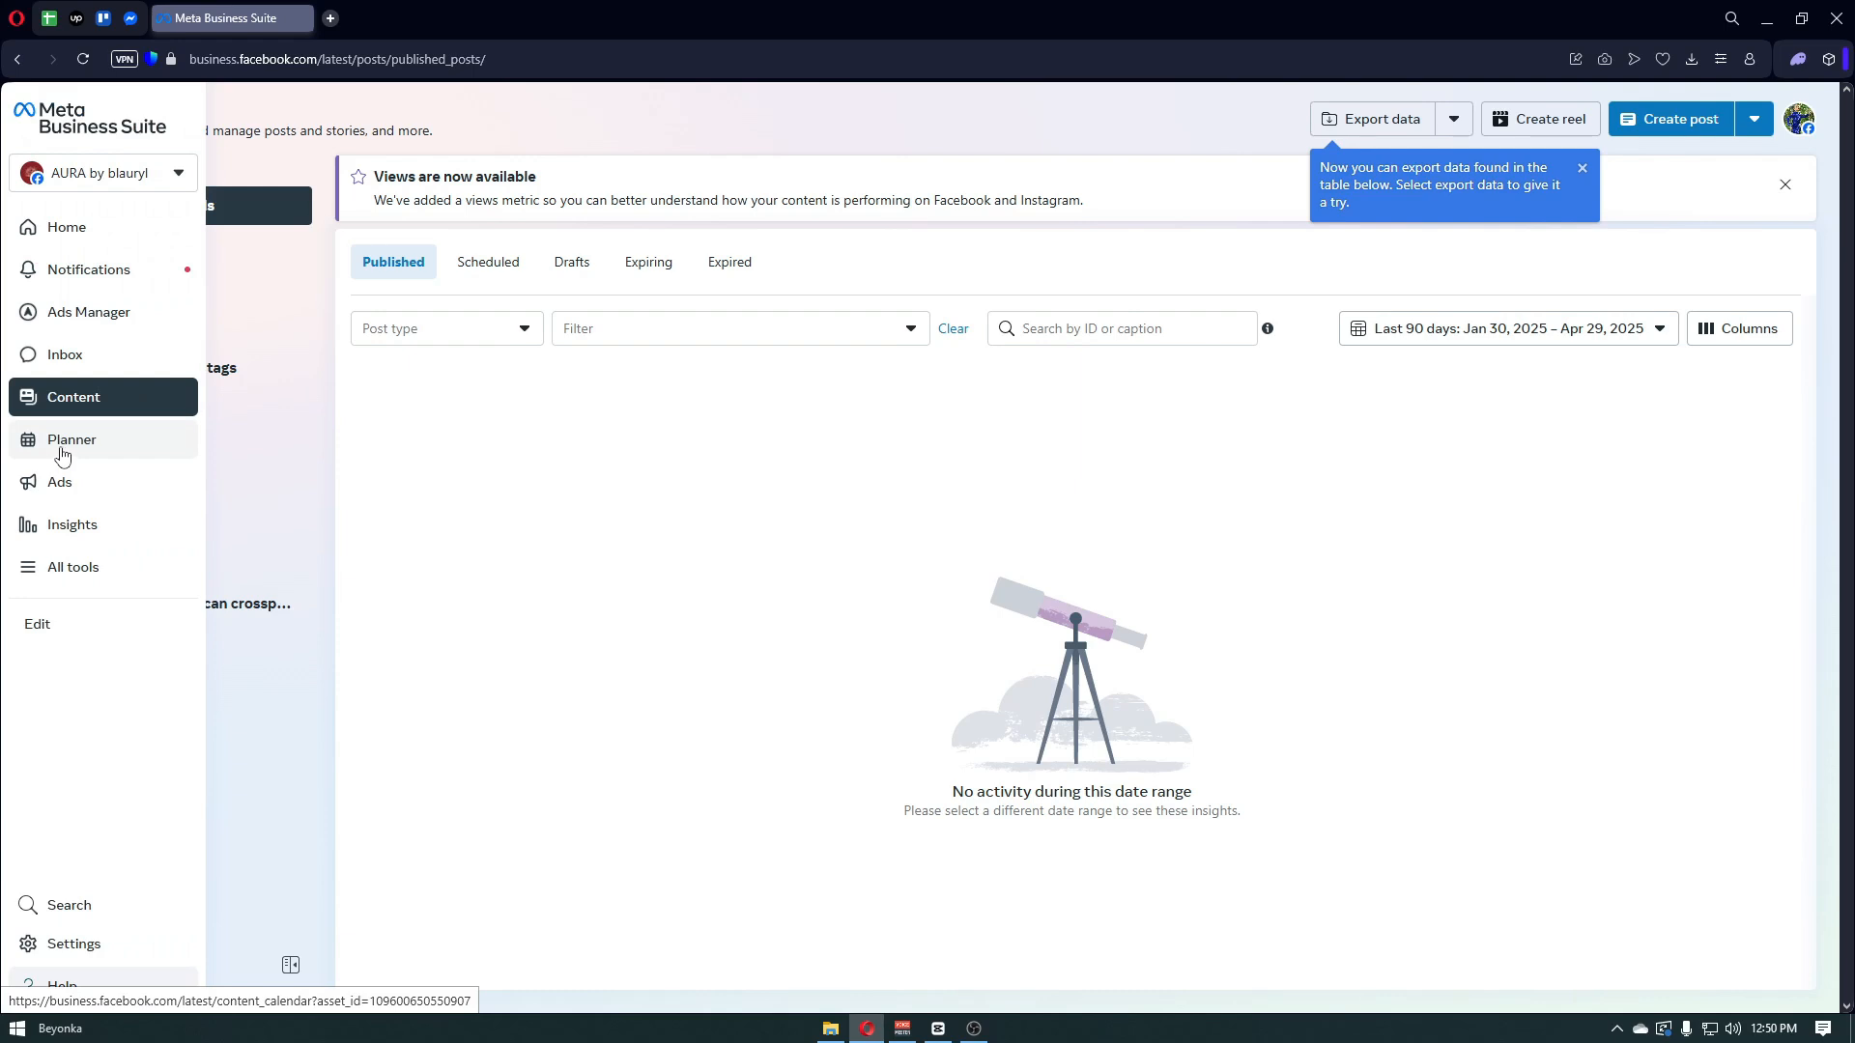
{"action": "left_click", "coordinate": [102, 234]}
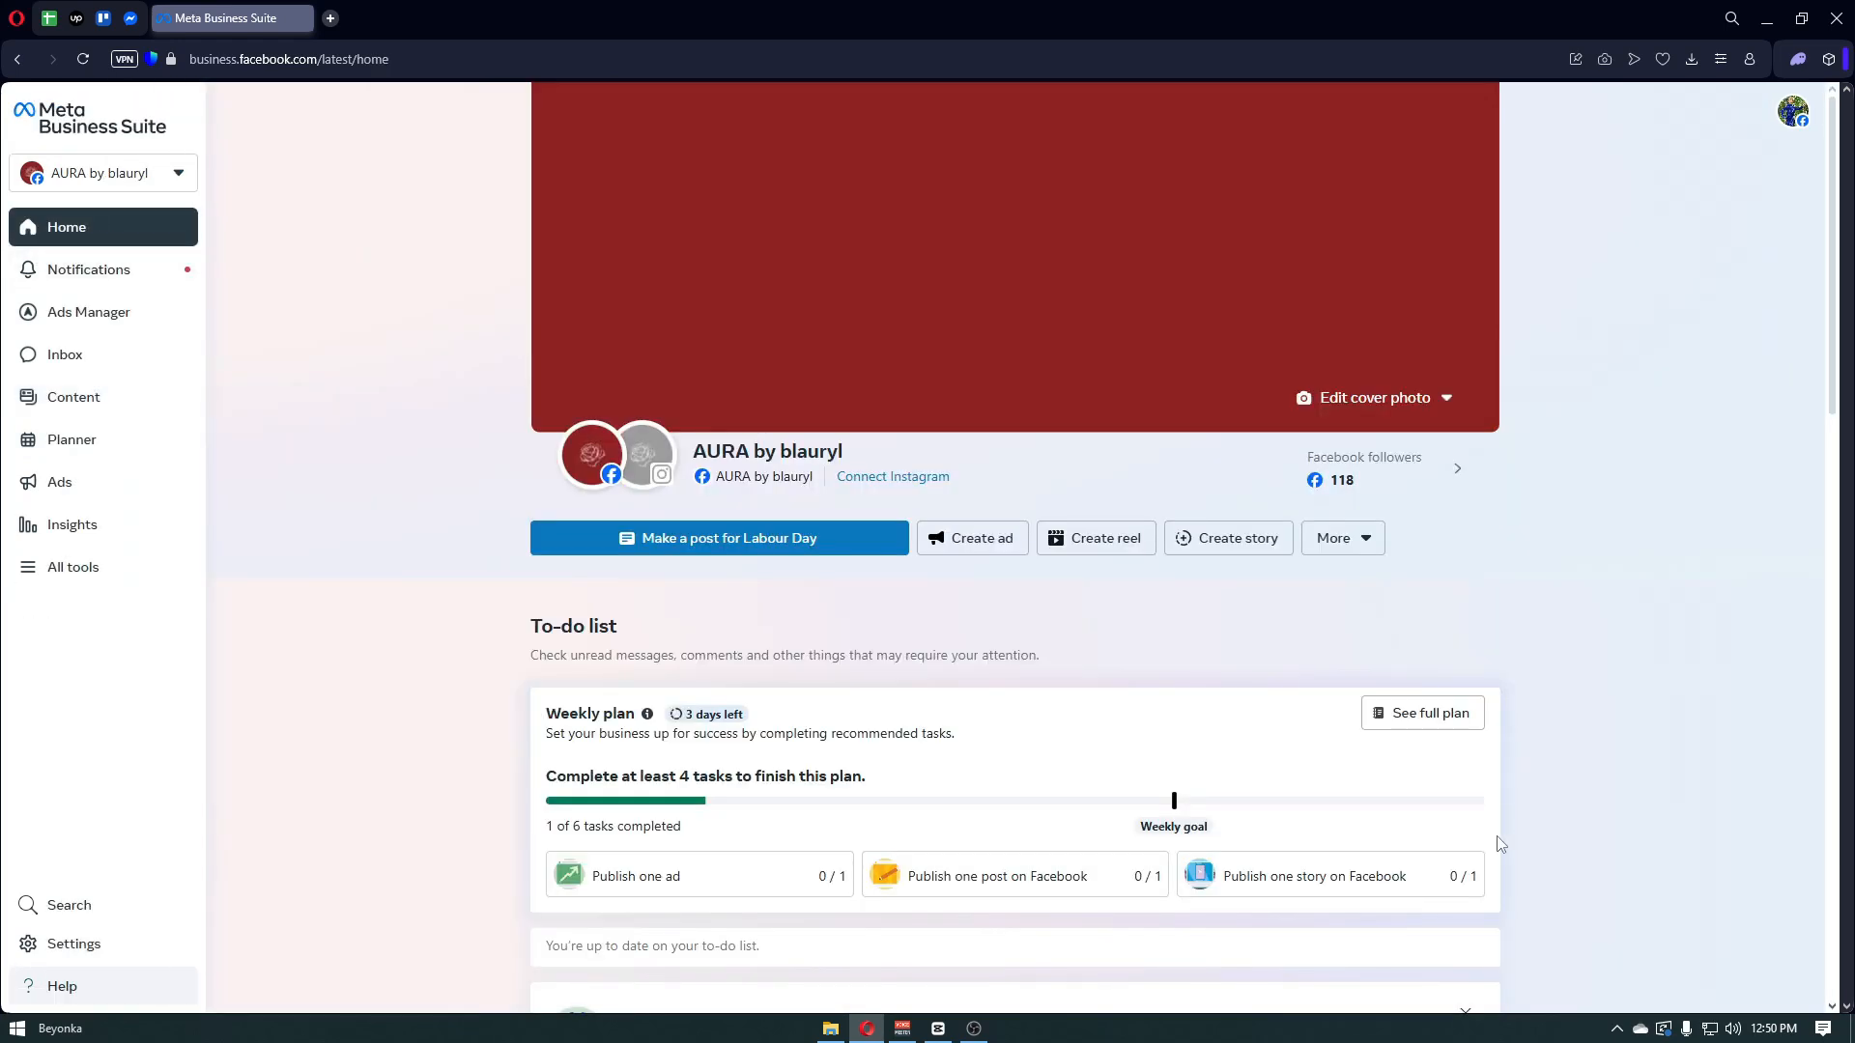